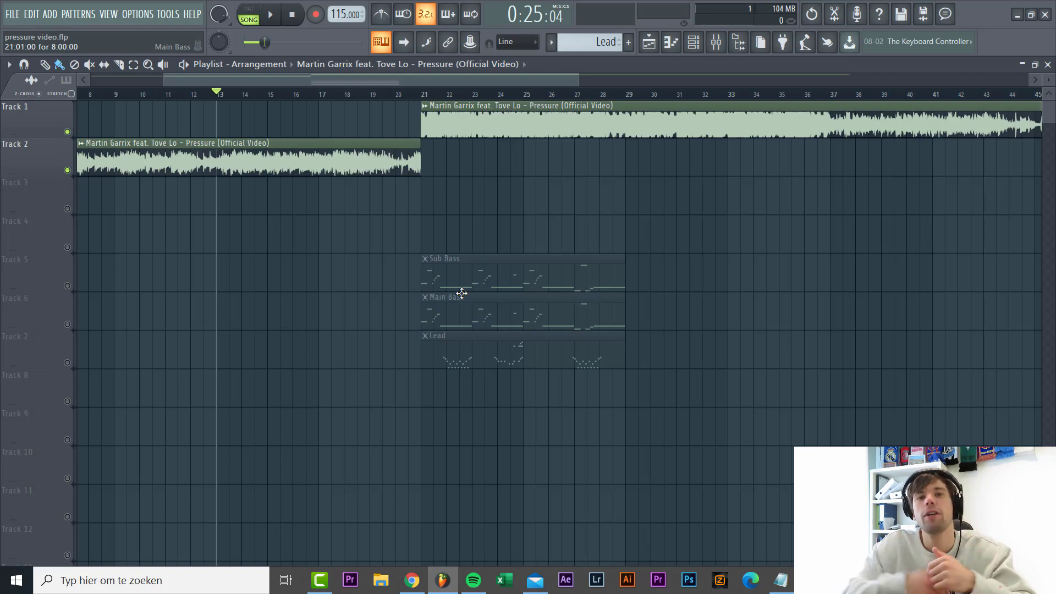
Step: Open the Serum synth of the Main Bass pattern and load the Analog wavetable MB Saw into oscillator A
double_click(462, 294)
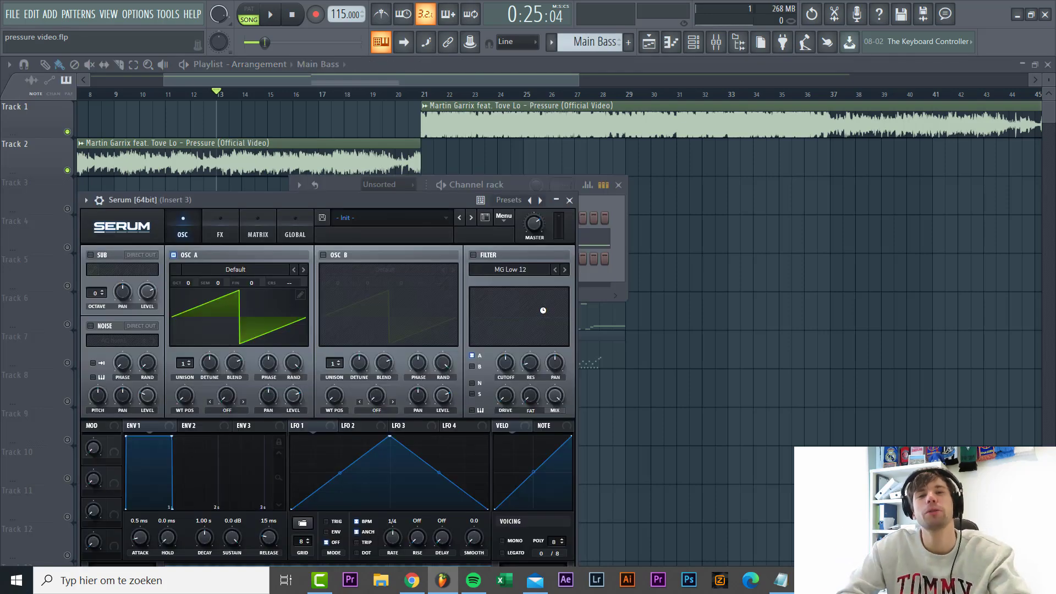
drag(413, 205, 495, 146)
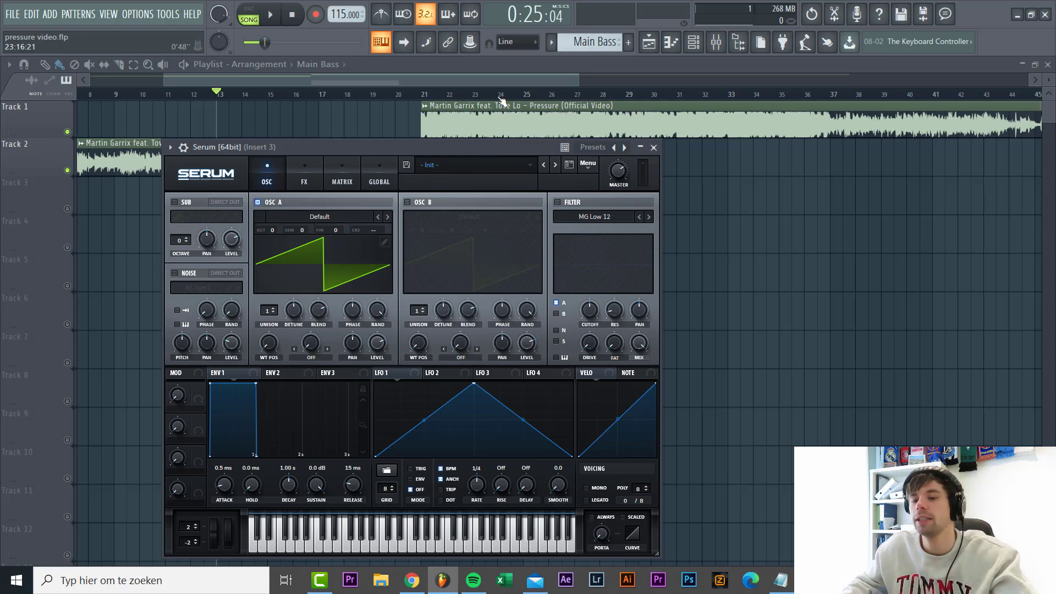
click(346, 214)
mouse_move(359, 235)
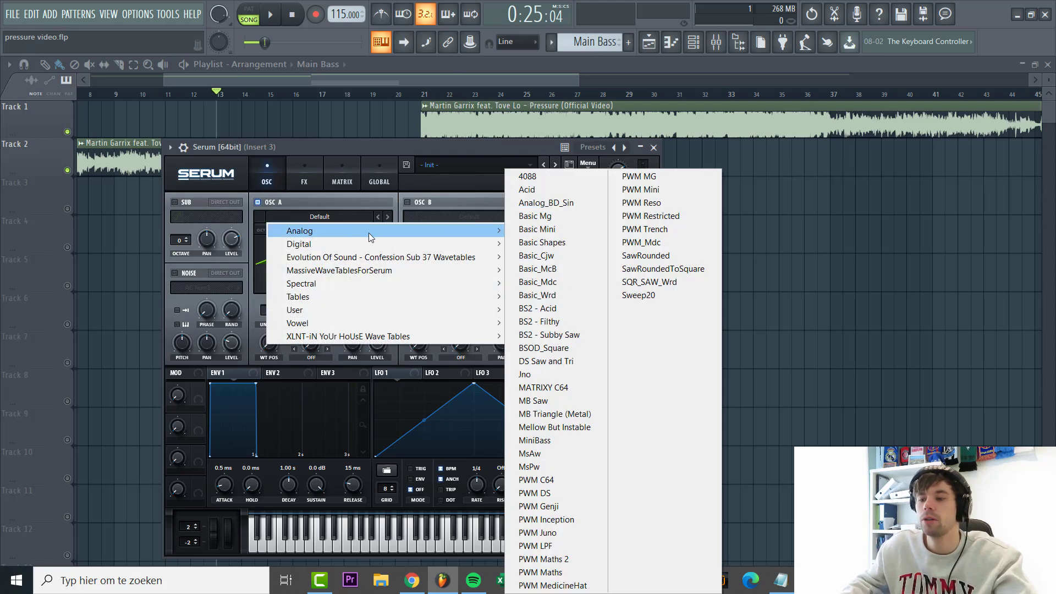
click(536, 401)
Step: Set oscillator A to octave -1, fine tuning -16 cents, 8 unison voices and 0.06 detune
drag(362, 149, 382, 136)
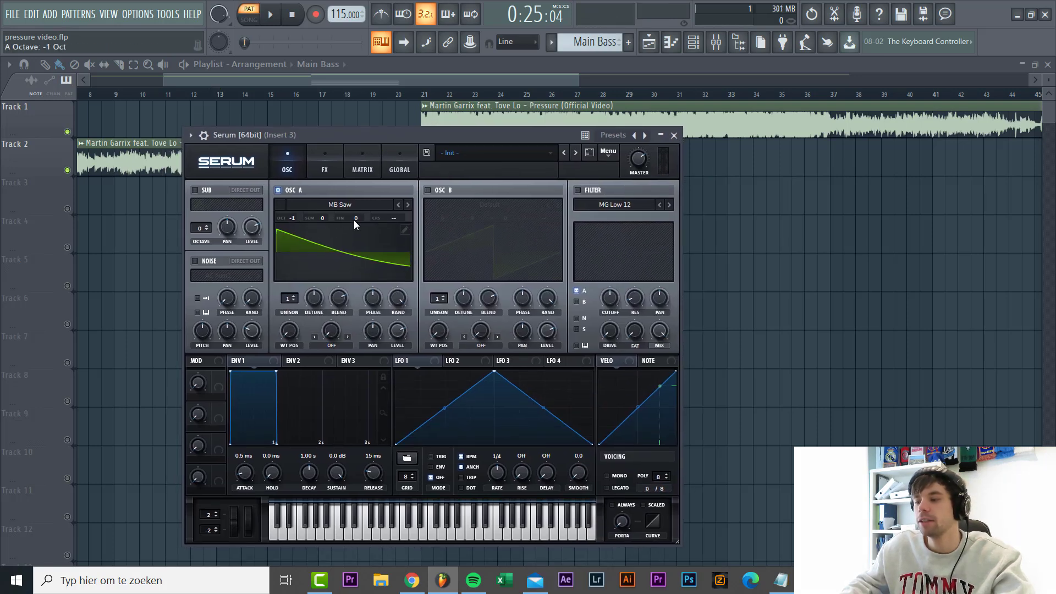
drag(355, 215, 352, 221)
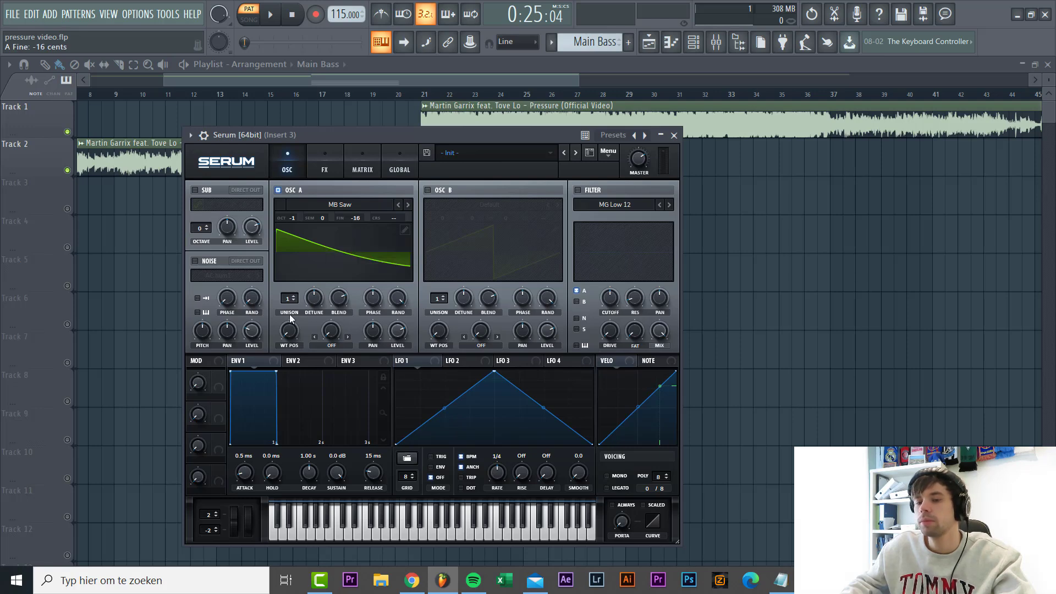
drag(286, 302, 308, 253)
key(space)
key(space)
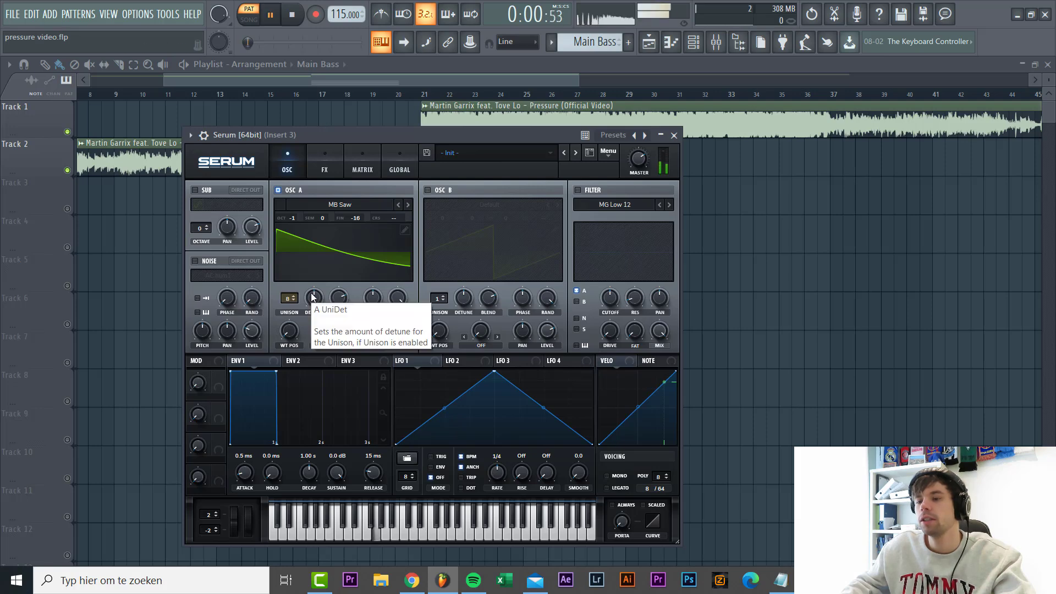
drag(312, 297, 315, 297)
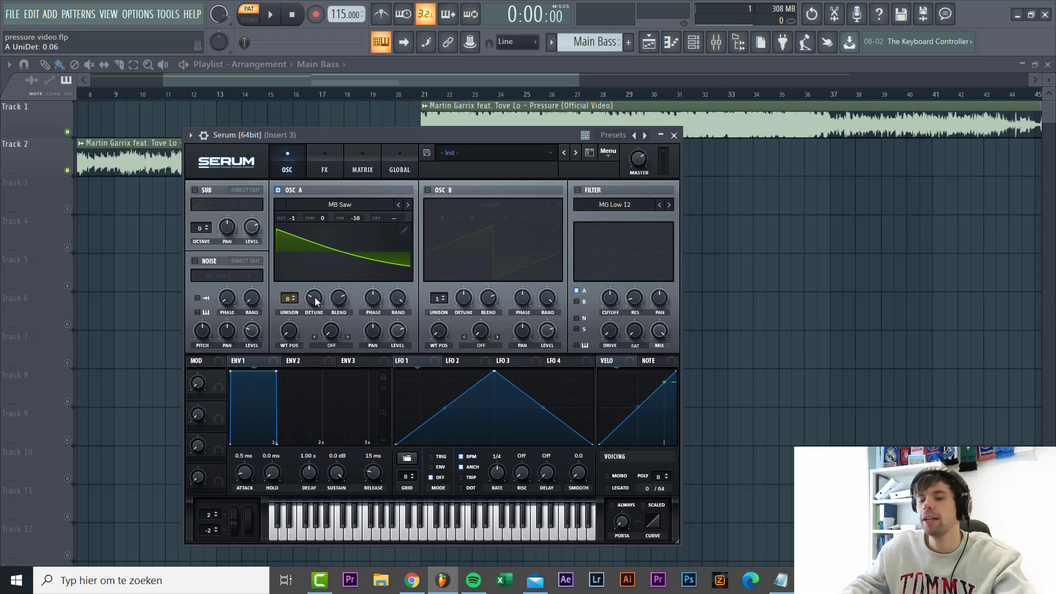
scroll(314, 299, up, 1)
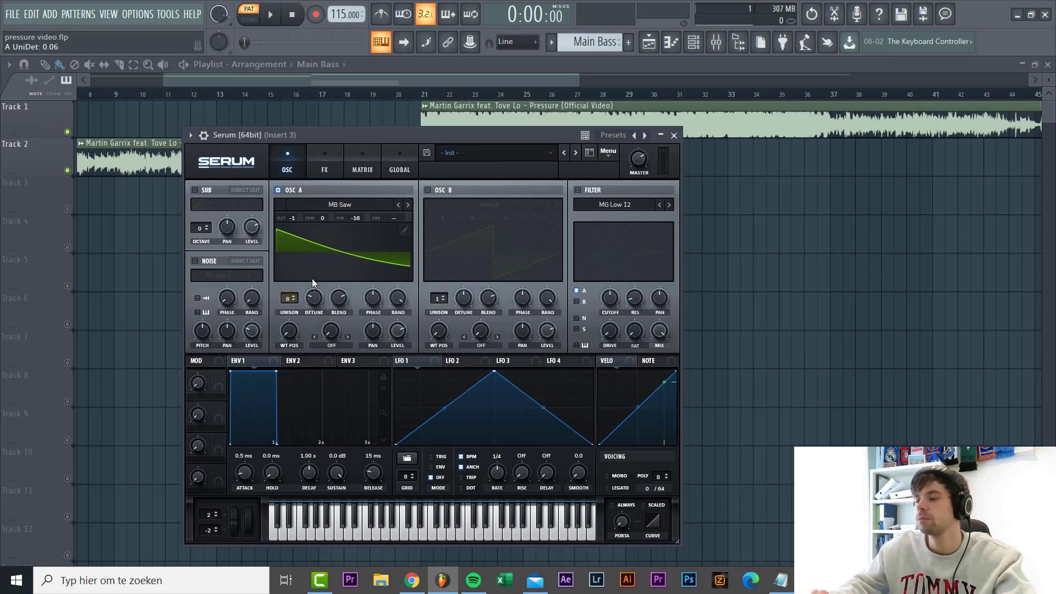
Step: Enable the MG Low 12 filter with an 83 Hz cutoff and set oscillator A's random phase to 70%
click(577, 191)
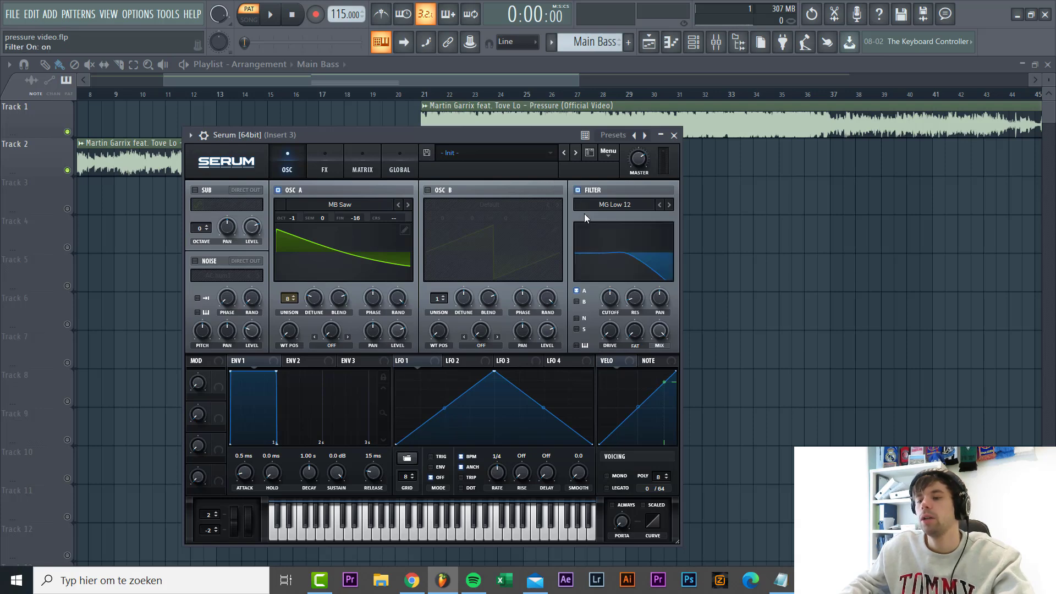
scroll(601, 307, down, 4)
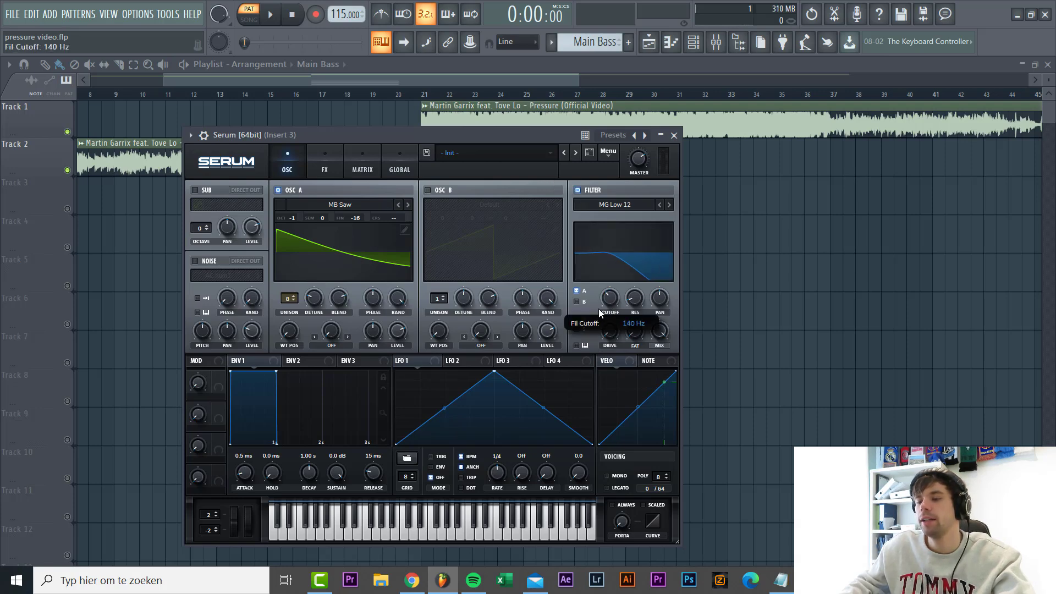
scroll(604, 307, down, 1)
key(space)
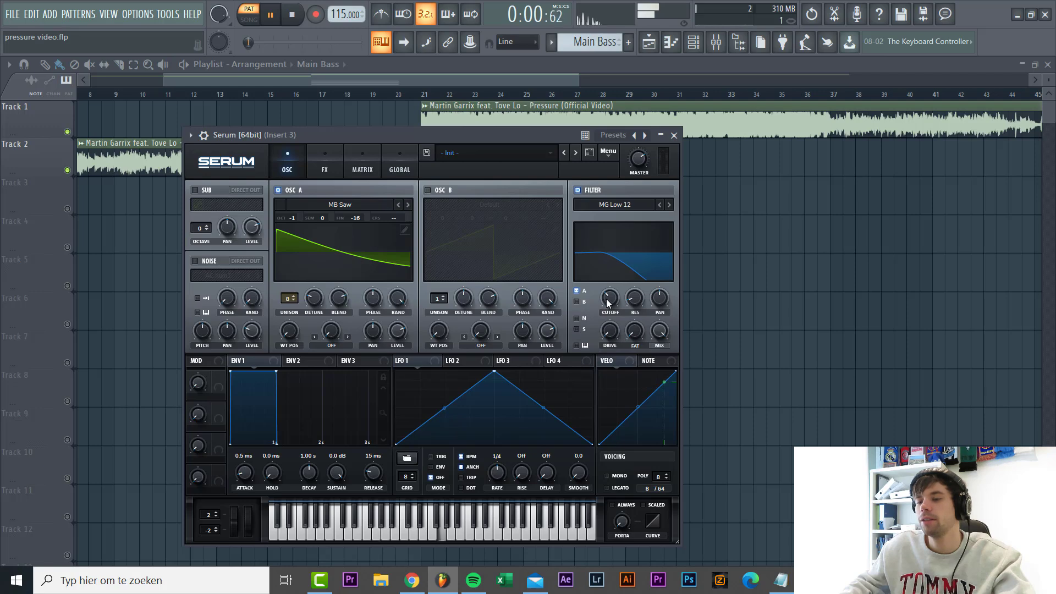
scroll(609, 299, down, 2)
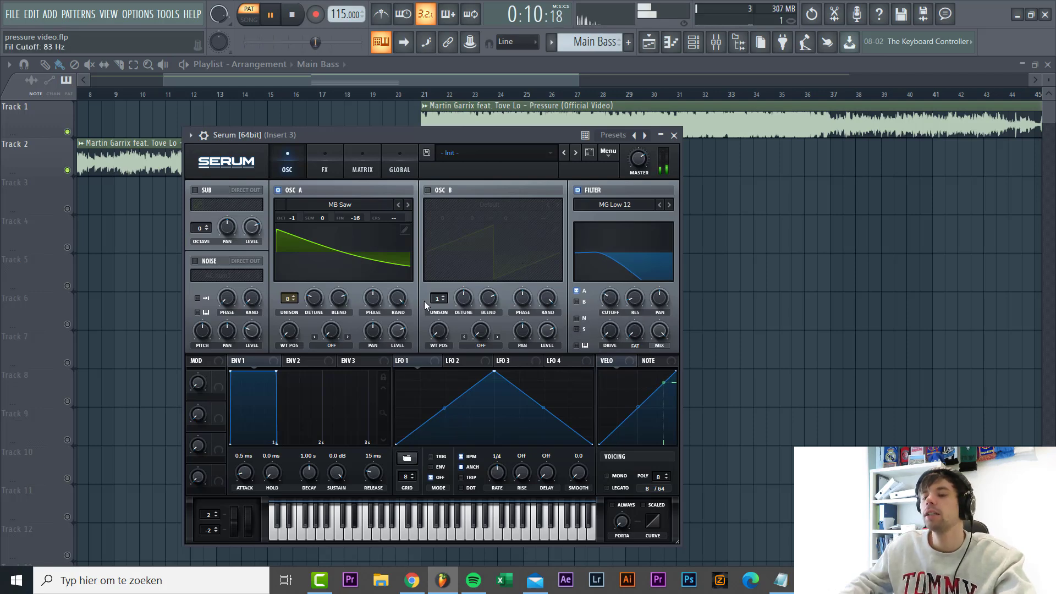
mouse_move(394, 303)
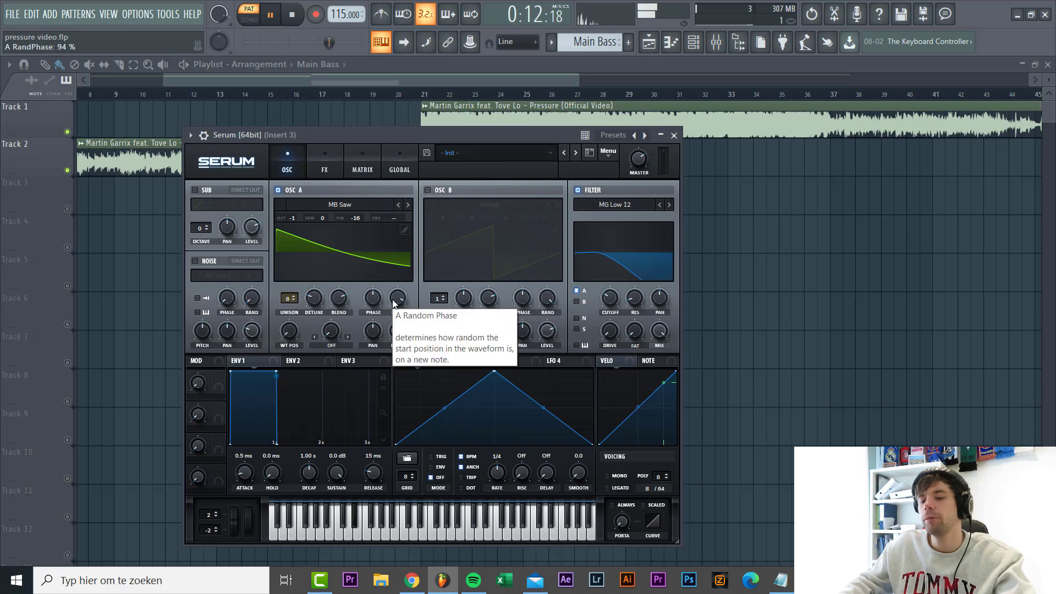
scroll(394, 304, down, 4)
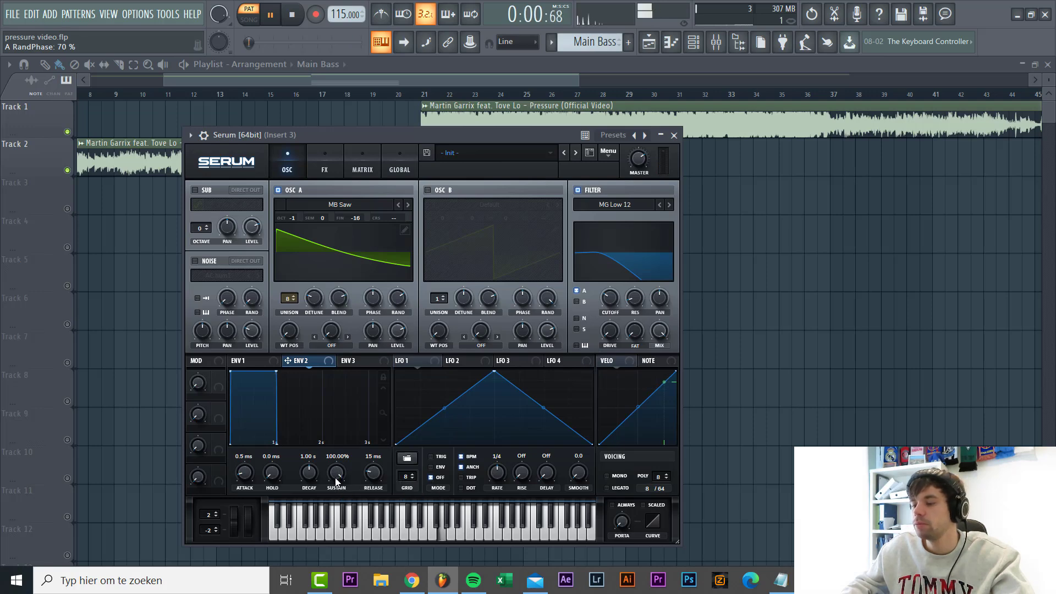
Step: Shape envelope 2 with 48% sustain, 528 ms decay and 50 ms release
drag(336, 482, 332, 488)
scroll(332, 470, down, 10)
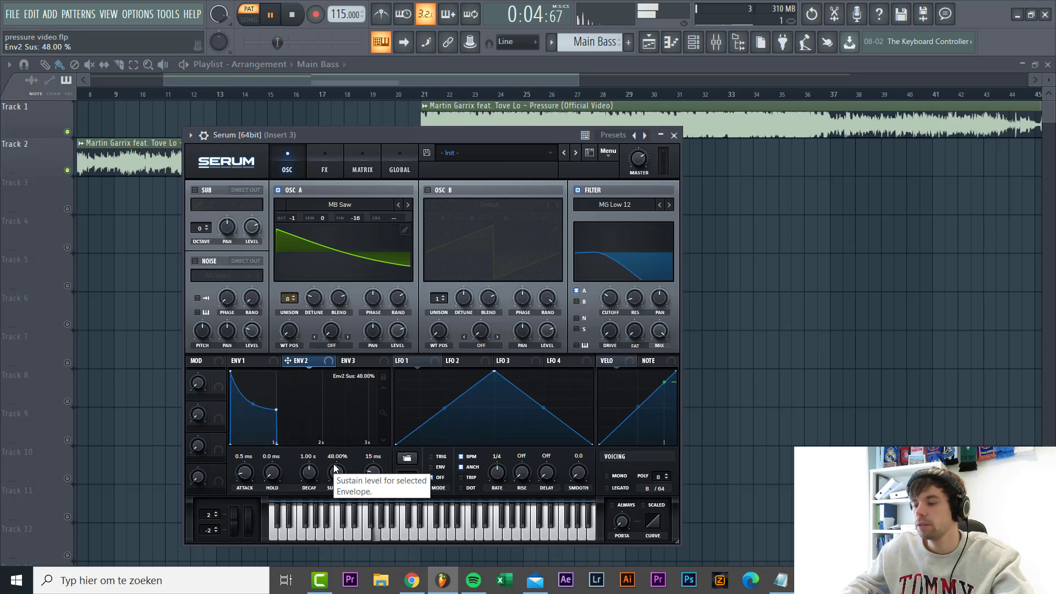
scroll(310, 480, down, 5)
scroll(311, 480, down, 2)
scroll(369, 474, up, 3)
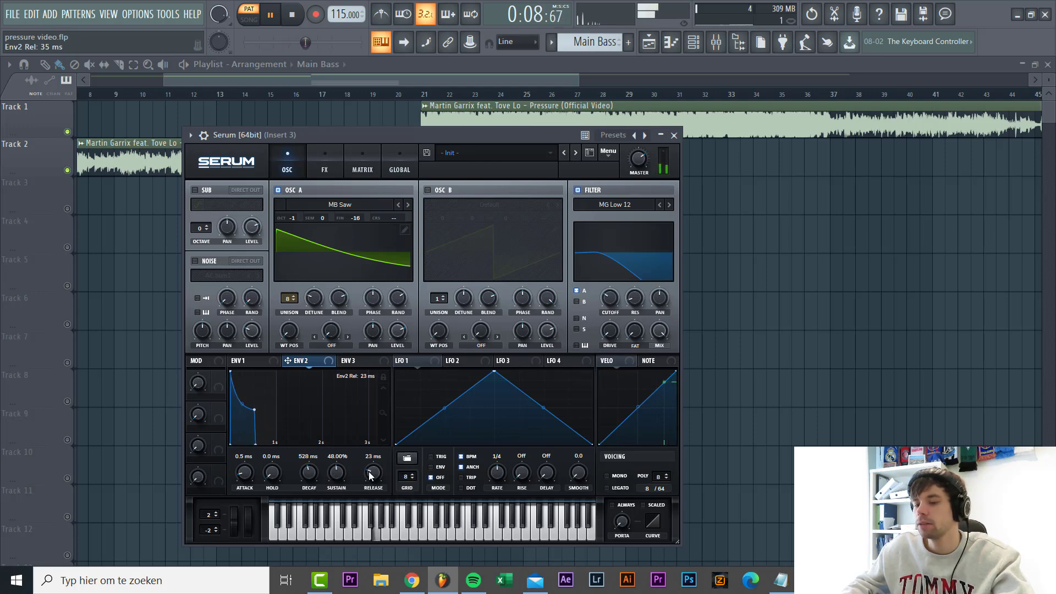
scroll(248, 474, up, 3)
scroll(248, 474, down, 3)
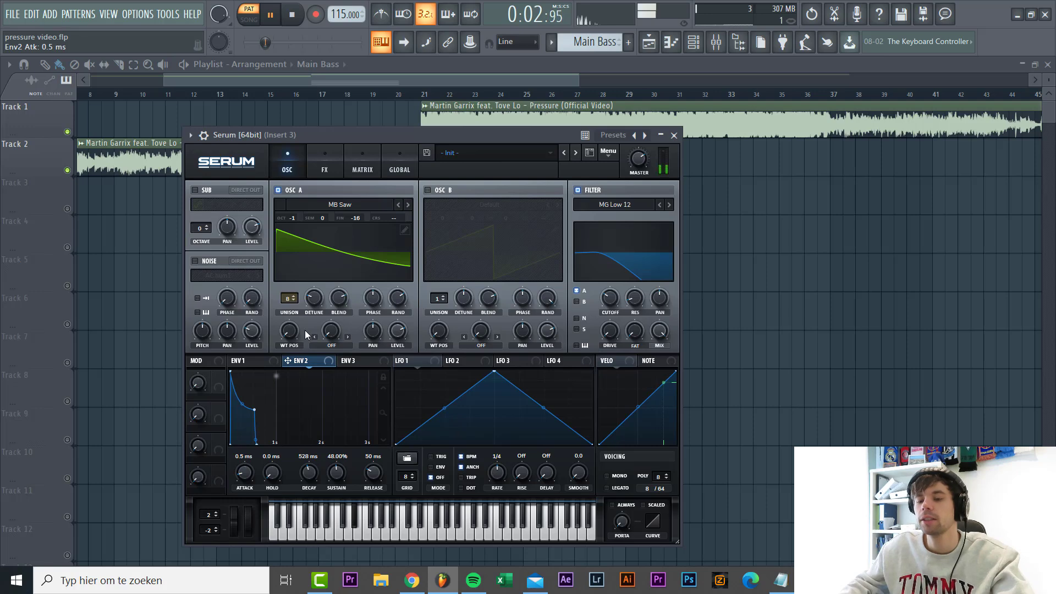
Step: Modulate the filter cutoff with envelope 2 by an amount of 32 and with Note by an amount of 7
drag(289, 361, 603, 285)
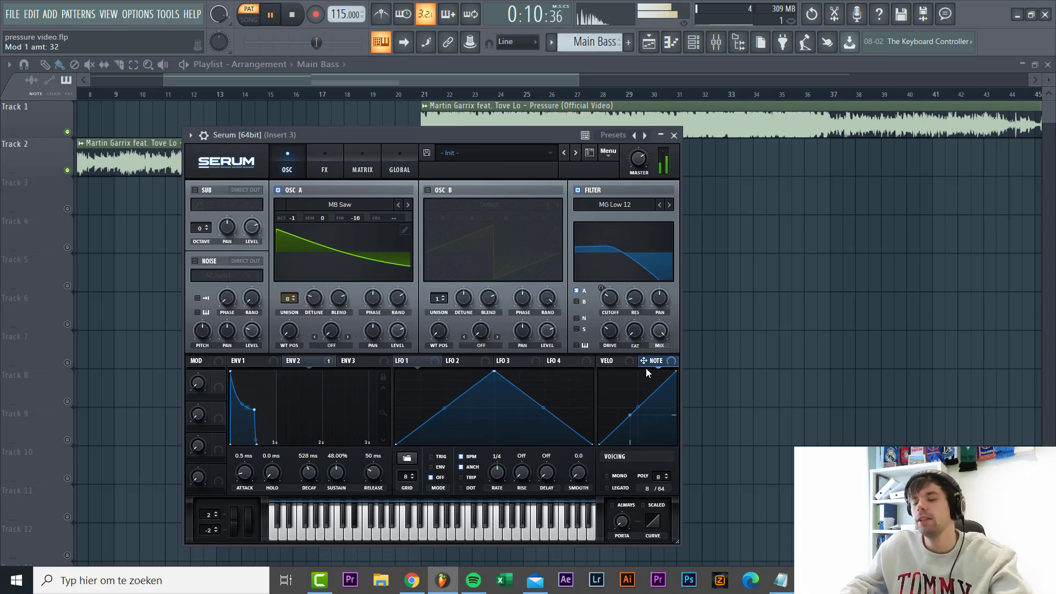
drag(645, 361, 595, 315)
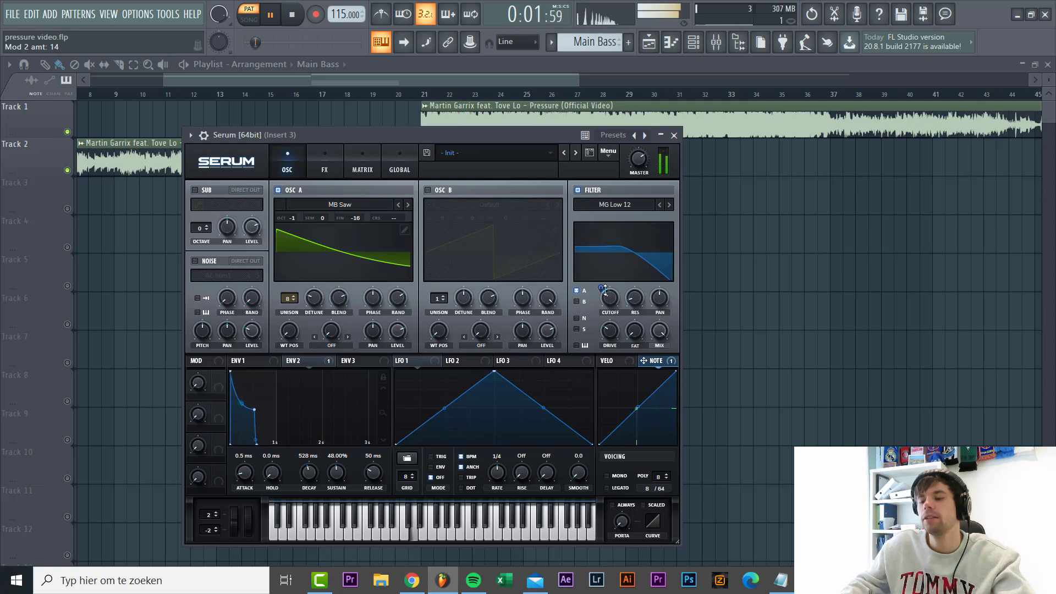
mouse_move(603, 288)
mouse_down()
mouse_move(612, 305)
mouse_move(599, 294)
mouse_up()
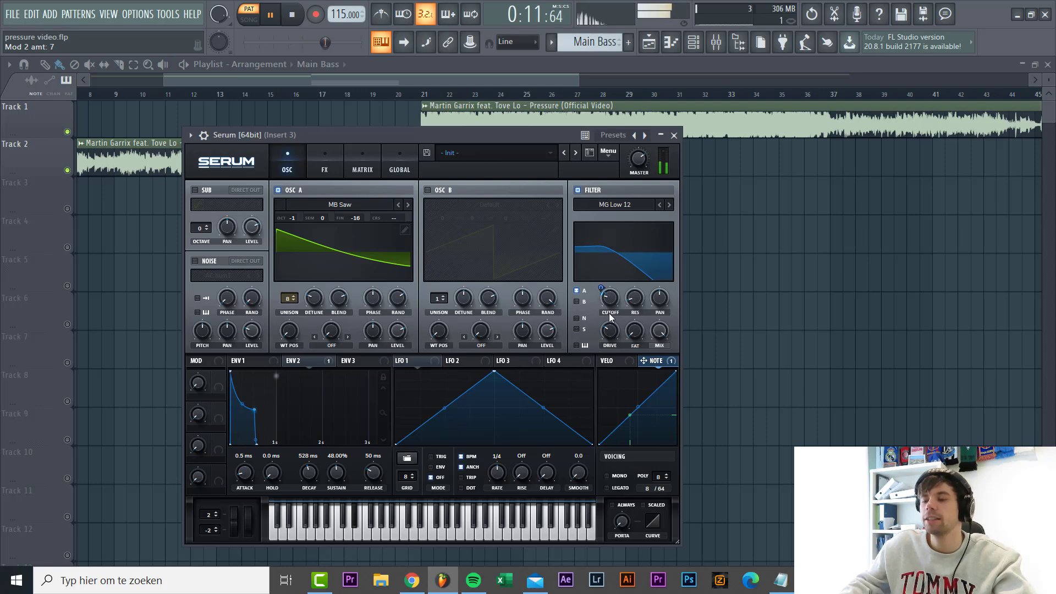
key(space)
Step: Enable oscillator B, route it through the filter and load the Analog wavetable MB Saw into it
click(521, 269)
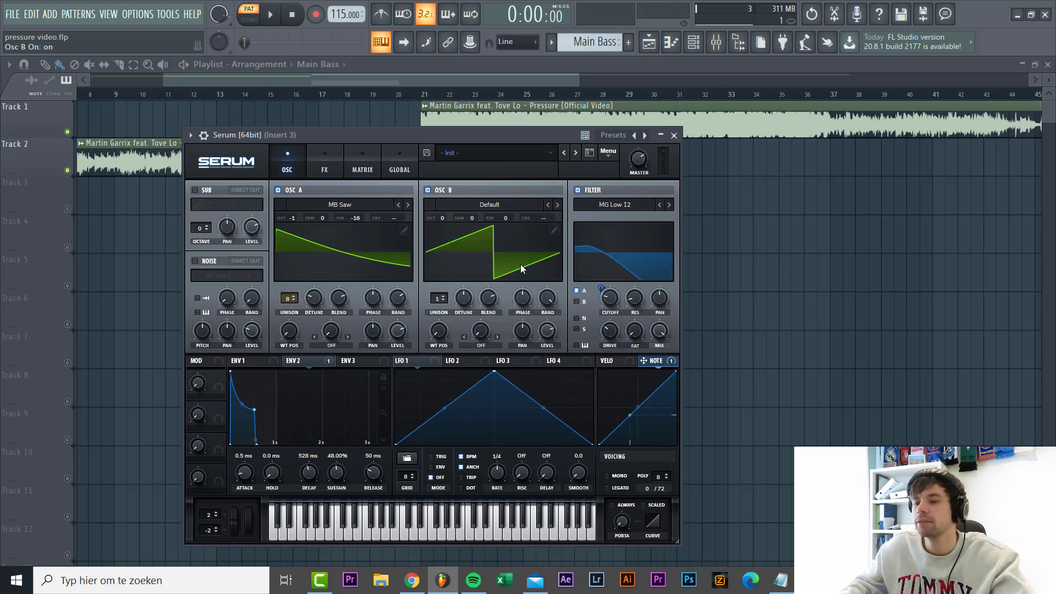
click(576, 302)
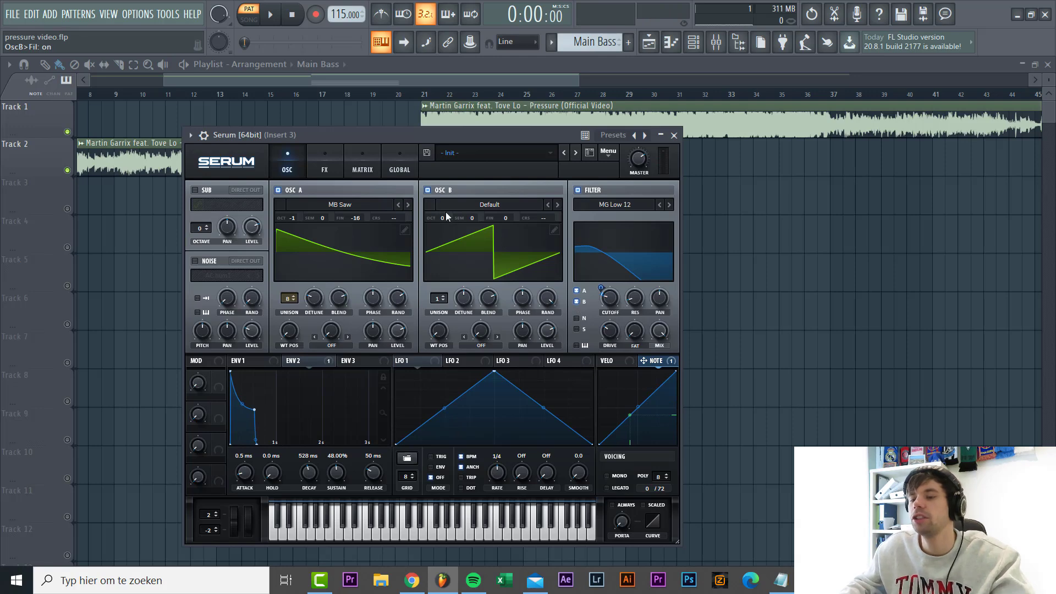
click(461, 204)
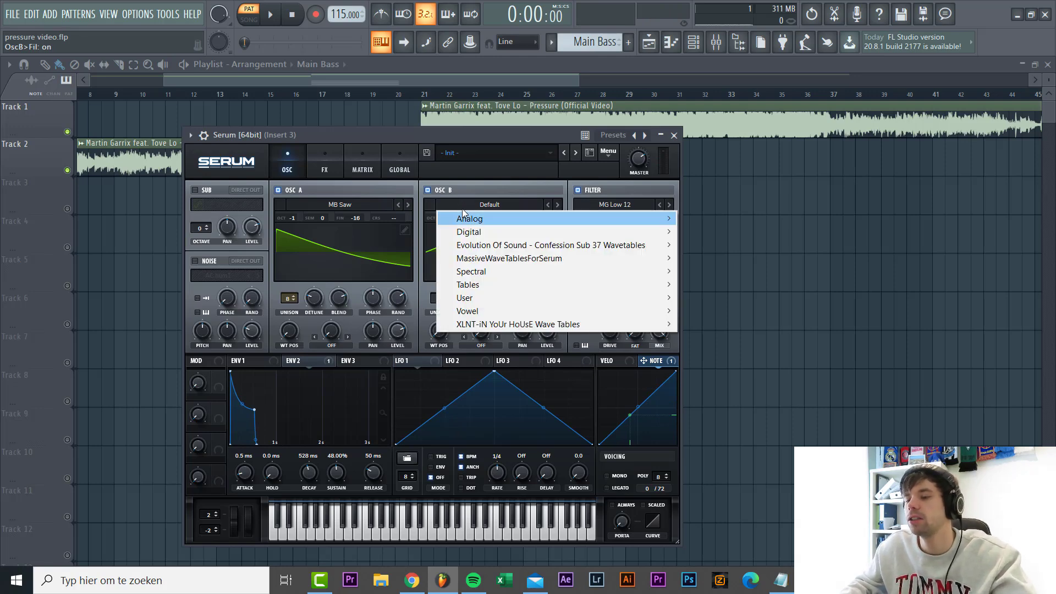
mouse_move(633, 285)
click(703, 400)
Step: Set oscillator B to octave -1, +7 semitones, fine 19 cents, 8 unison voices, reduced detune and 64% random phase while the pattern plays
key(space)
drag(471, 220, 479, 189)
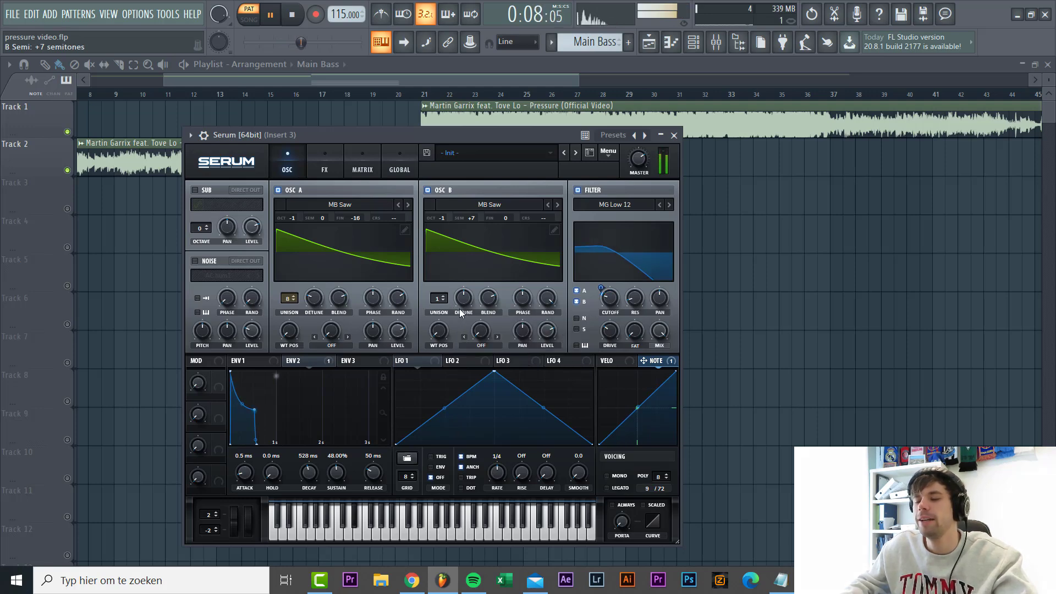
drag(439, 297, 454, 252)
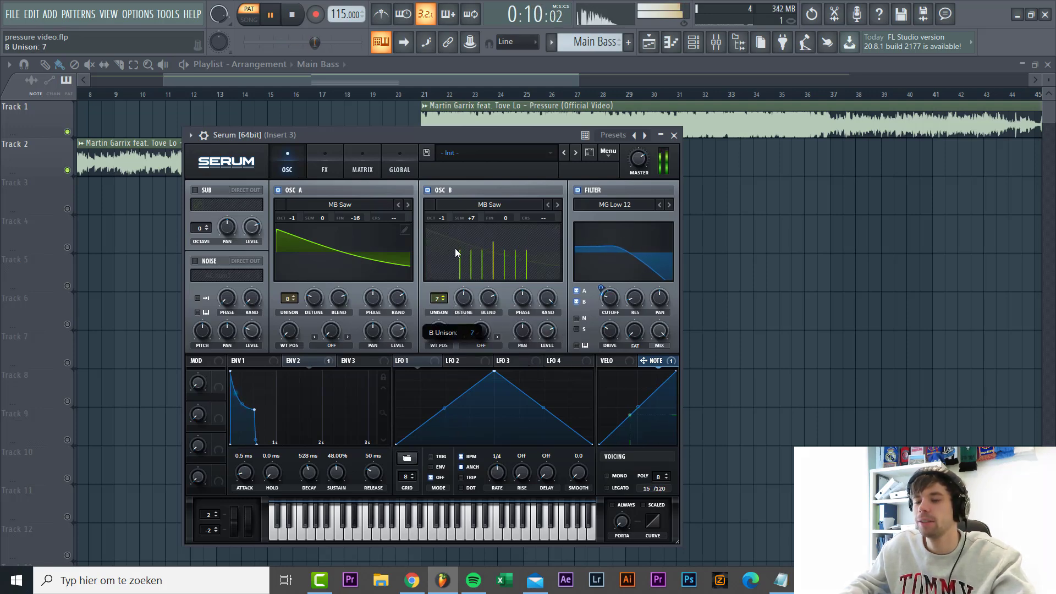
drag(464, 298, 450, 329)
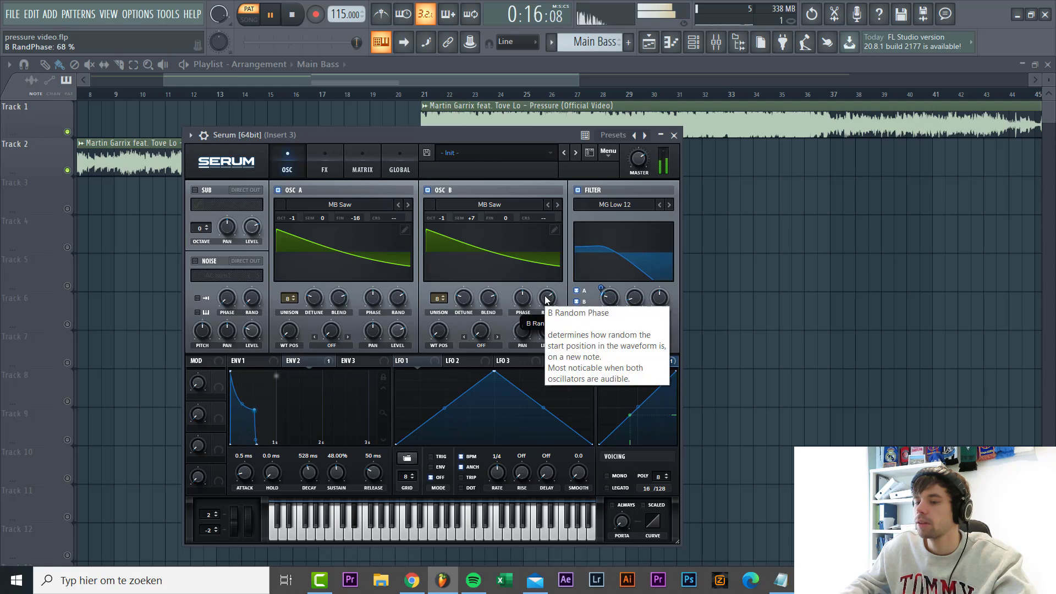
drag(544, 297, 545, 298)
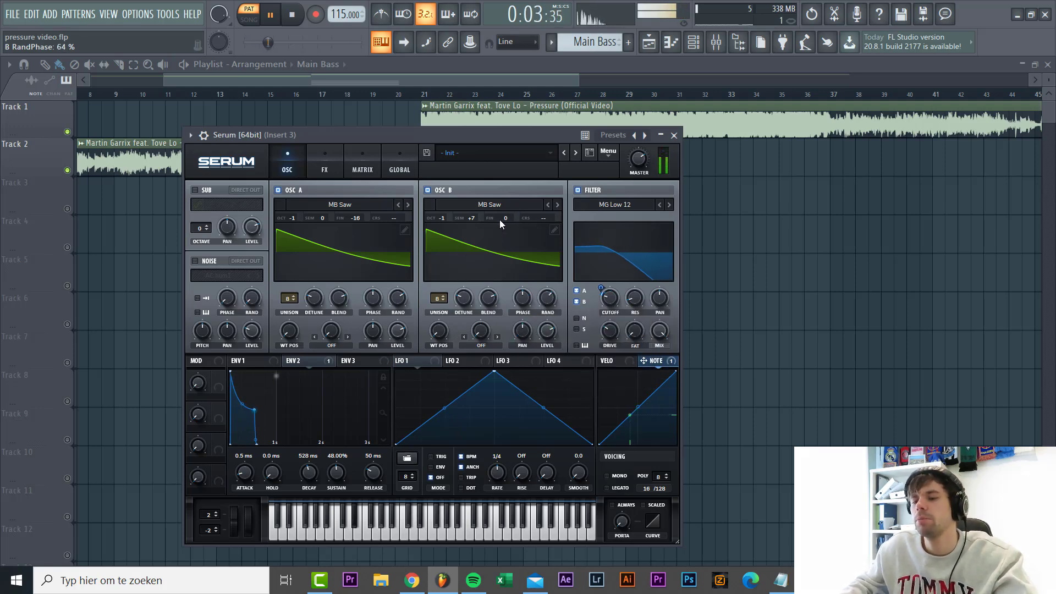
drag(500, 219, 509, 209)
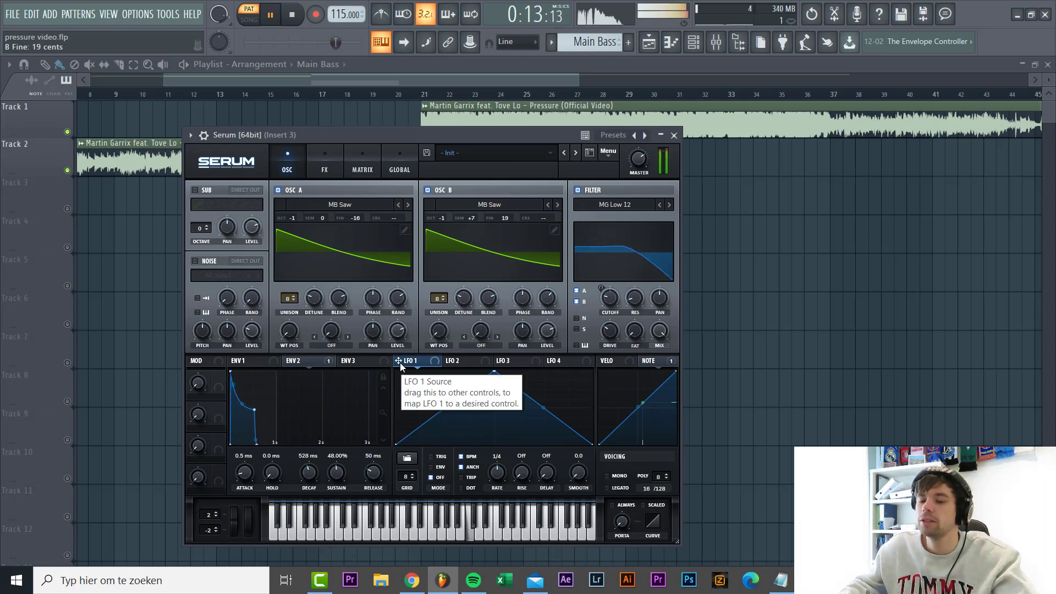
Step: Assign LFO 1 to the filter cutoff with a modulation amount of 2
drag(401, 362, 588, 321)
drag(587, 320, 587, 321)
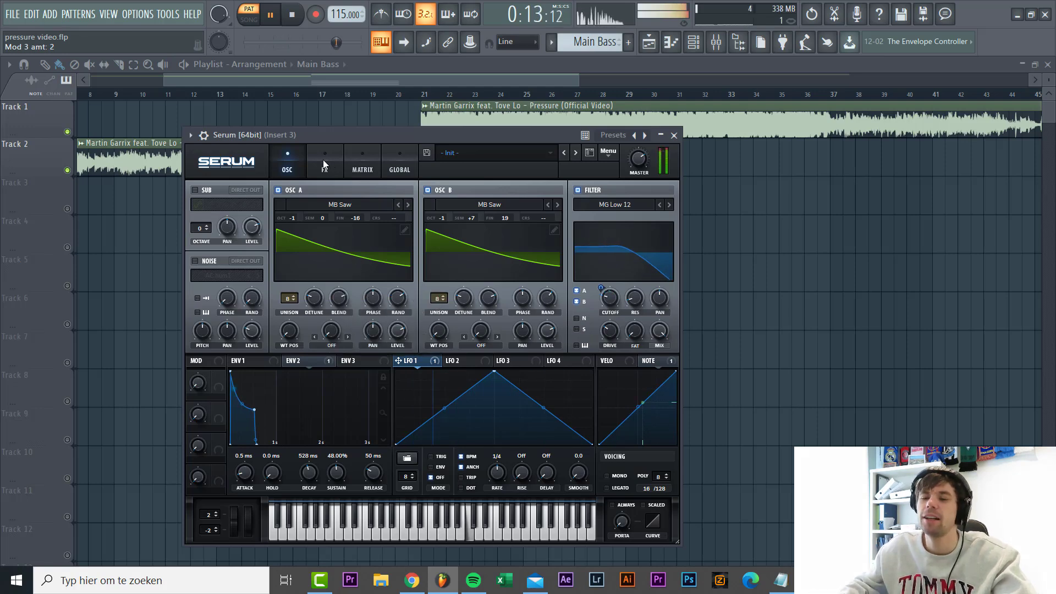
Step: Add a HardClip distortion effect with 56% drive and modulate its drive with envelope 2 by an amount of 21
click(324, 161)
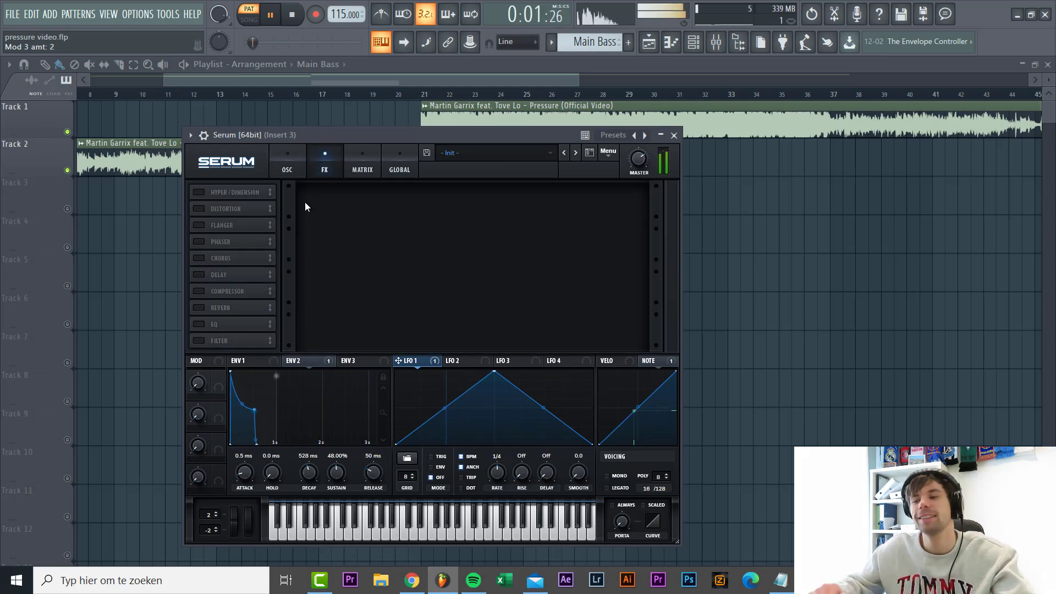
click(215, 208)
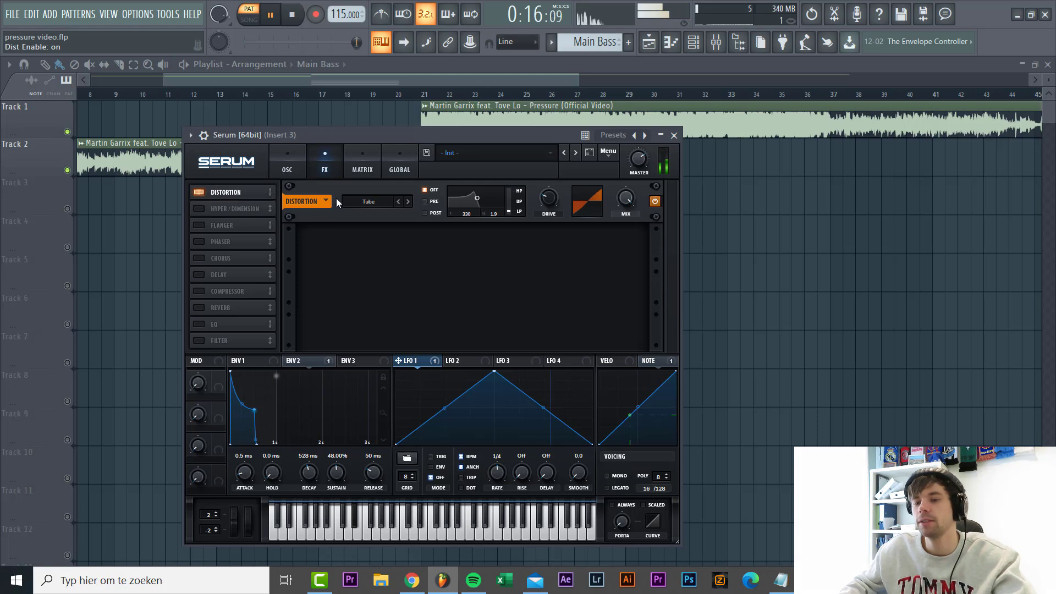
click(364, 204)
click(380, 238)
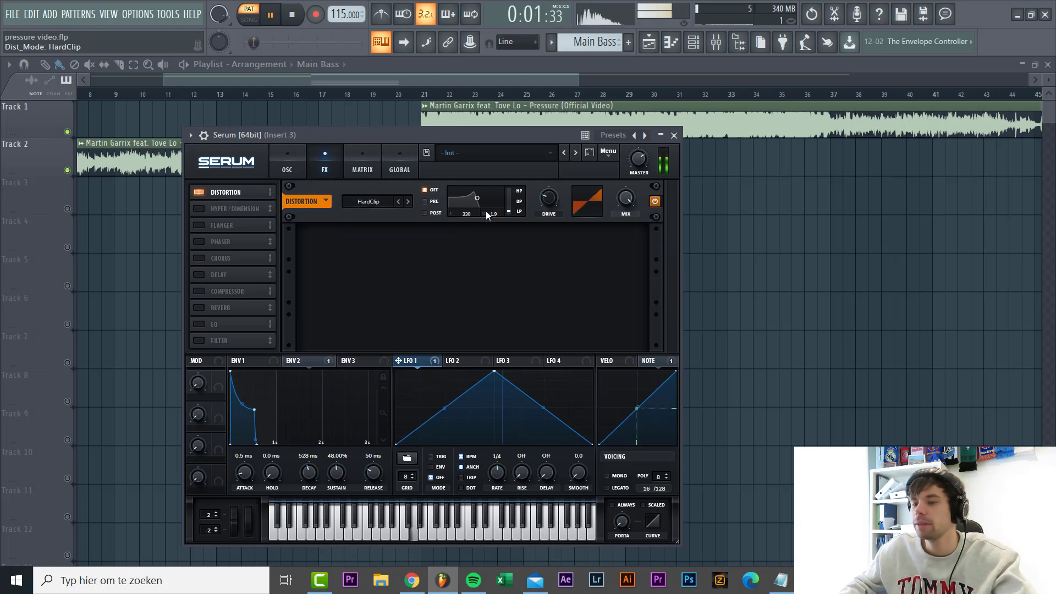
drag(551, 198, 559, 167)
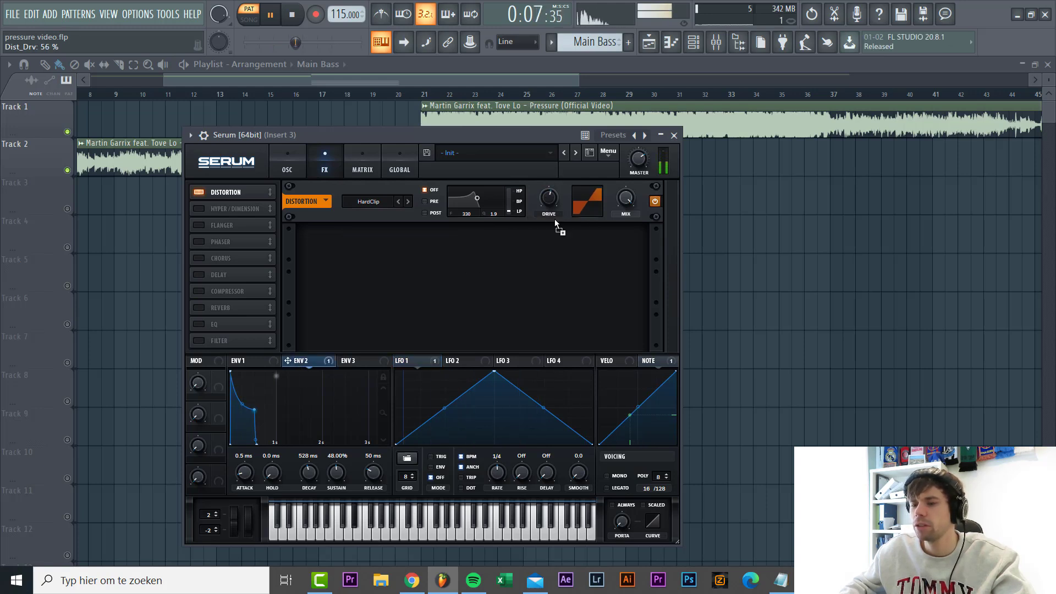
drag(546, 192, 542, 204)
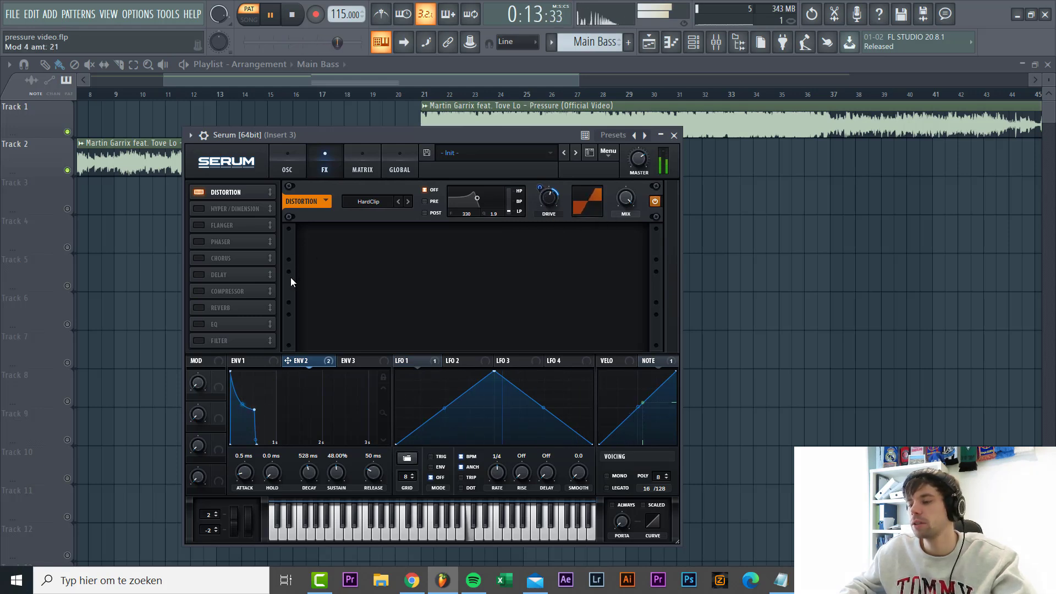
Step: Enable the compressor, place it directly after the distortion and set its threshold to -13.3 dB
click(200, 291)
drag(212, 292, 233, 211)
right_click(217, 259)
click(209, 260)
drag(358, 242, 360, 246)
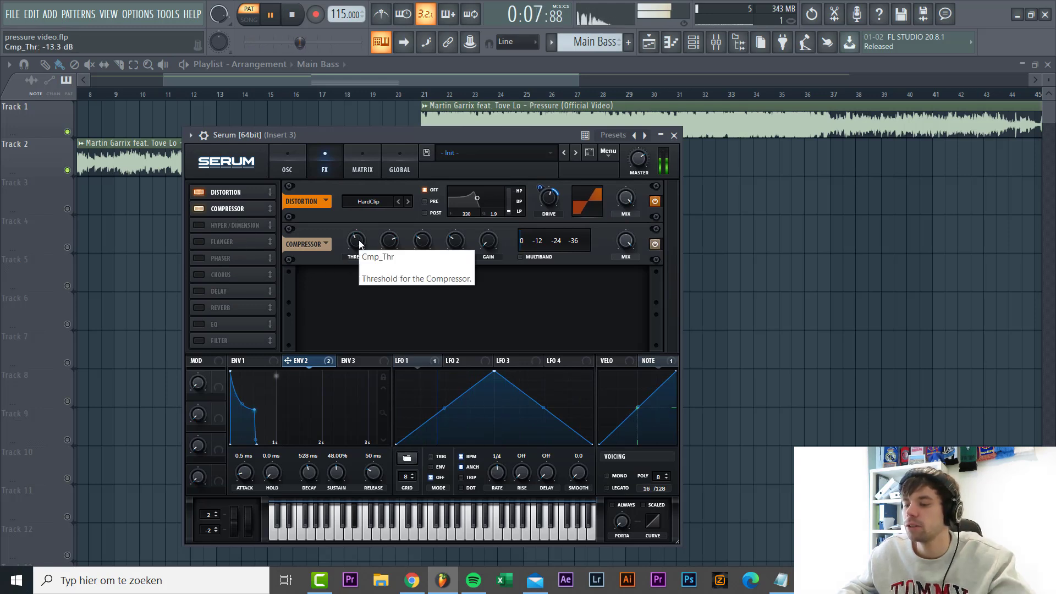
Step: Set the compressor's attack to about 19.6 ms and its makeup gain to 5.1 dB
click(420, 238)
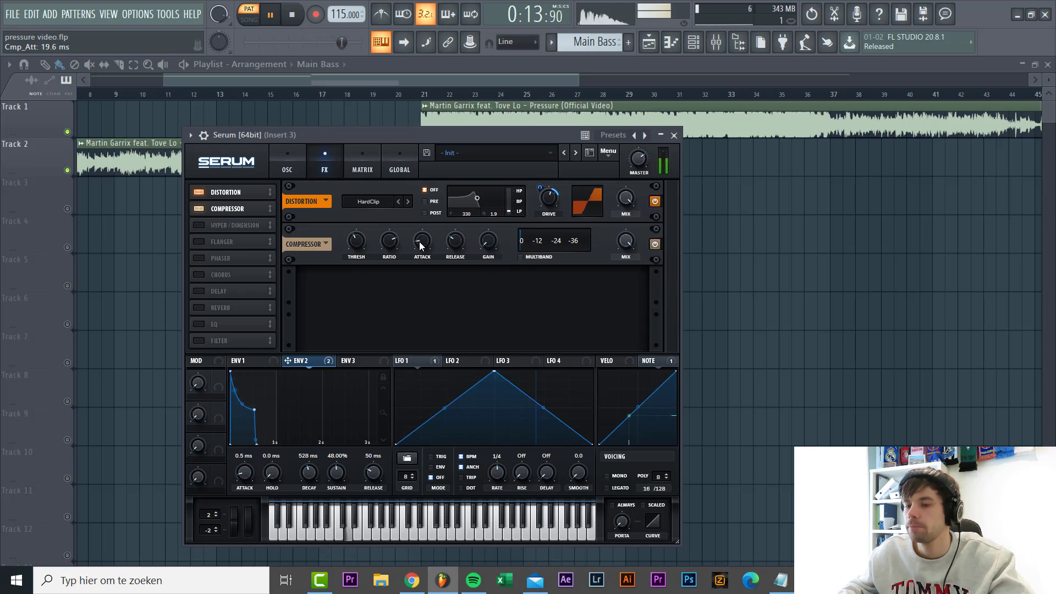
drag(423, 247, 423, 245)
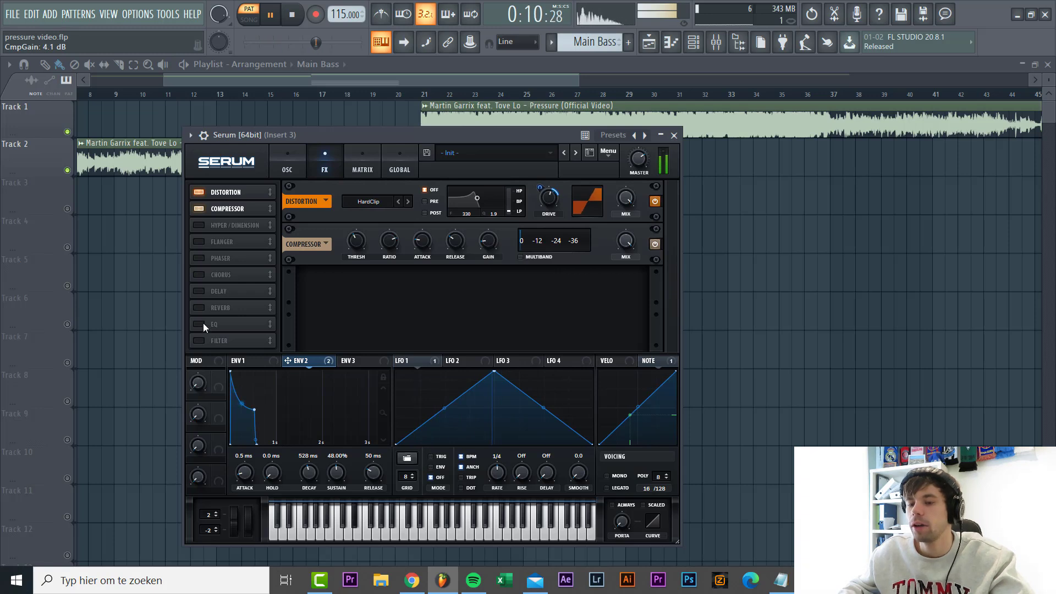
Step: Enable the EQ effect, place it directly after the compressor and set its high band to a peak shape at 263 Hz
click(201, 324)
drag(214, 324, 234, 227)
click(503, 288)
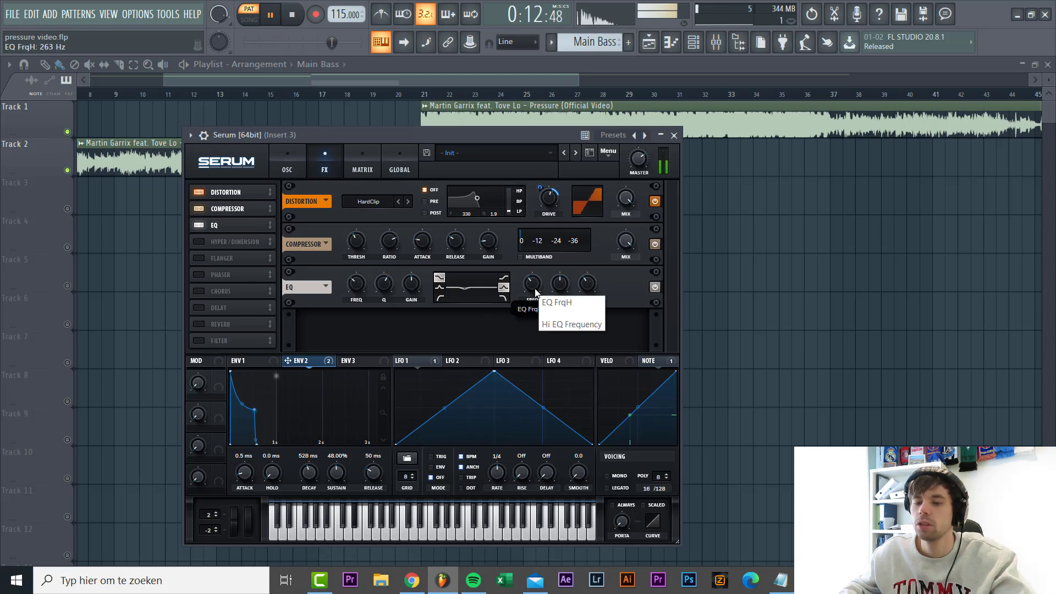
Step: Enable the filter effect, place it directly after the EQ and set it to MG Low 12 with a 203 Hz cutoff
click(214, 342)
drag(214, 343, 241, 240)
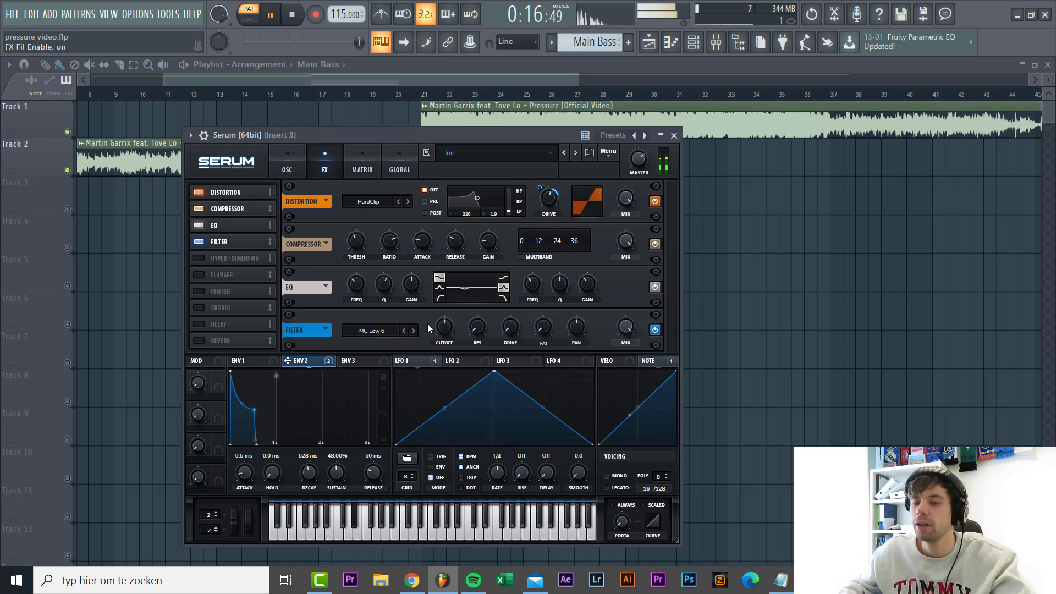
click(414, 330)
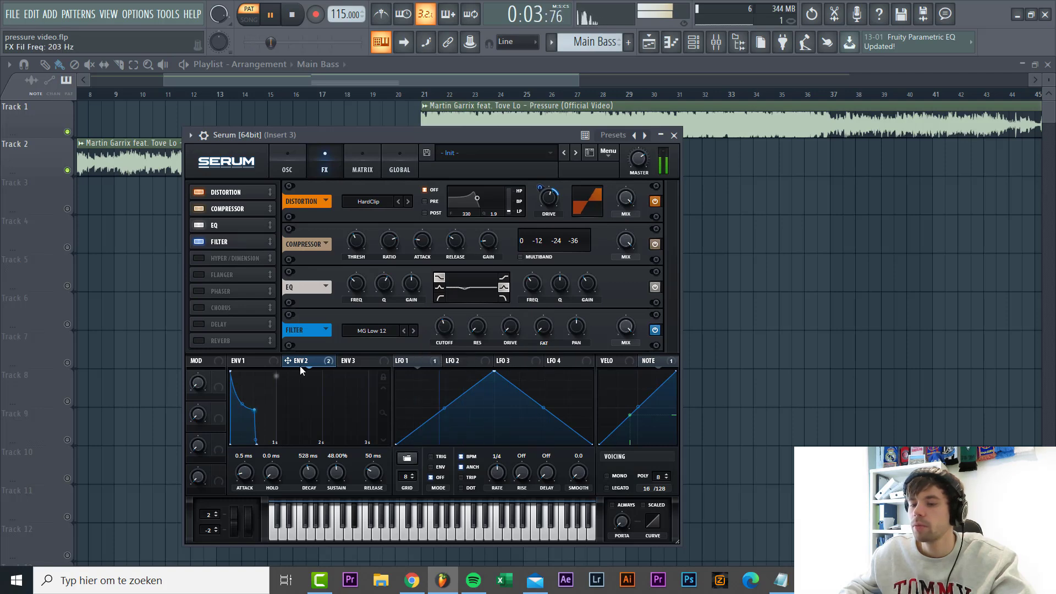
Step: Assign envelope 2 to the effect filter's cutoff with an amount of 36 and set the filter's fat to 40%
drag(293, 362, 438, 330)
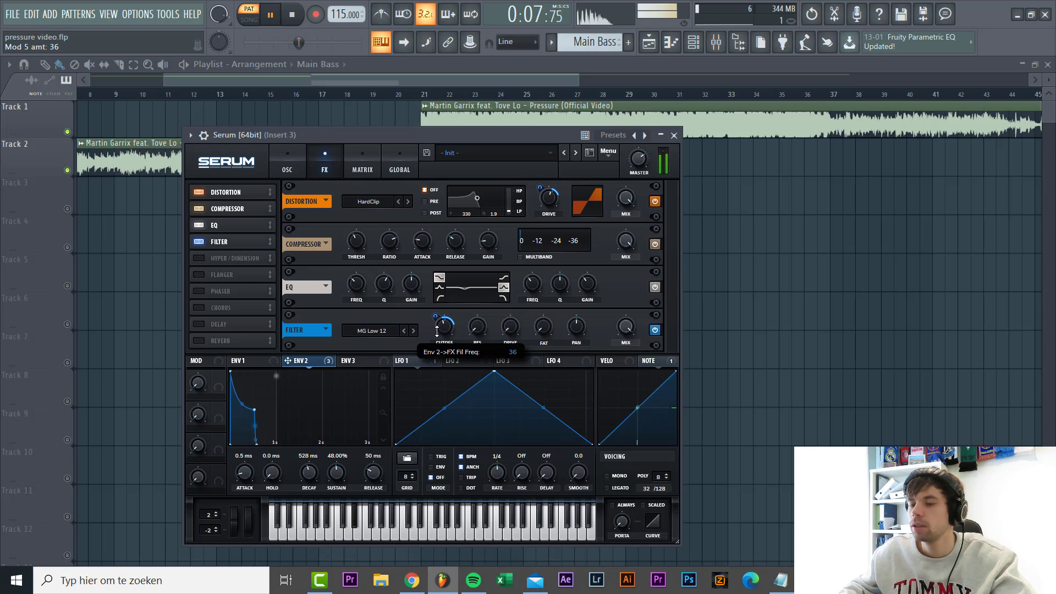
drag(437, 331, 438, 330)
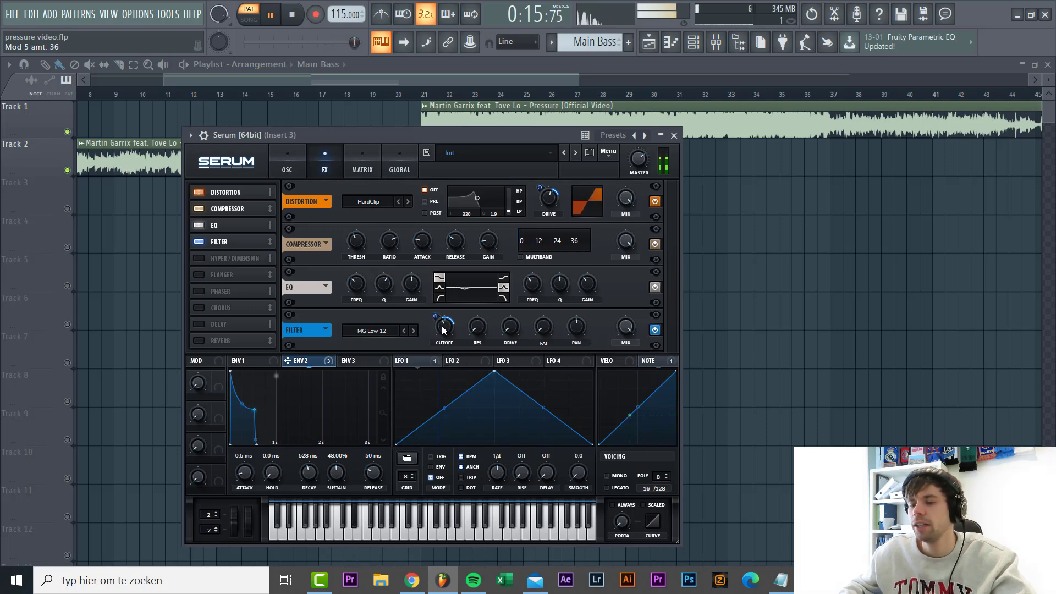
mouse_move(434, 317)
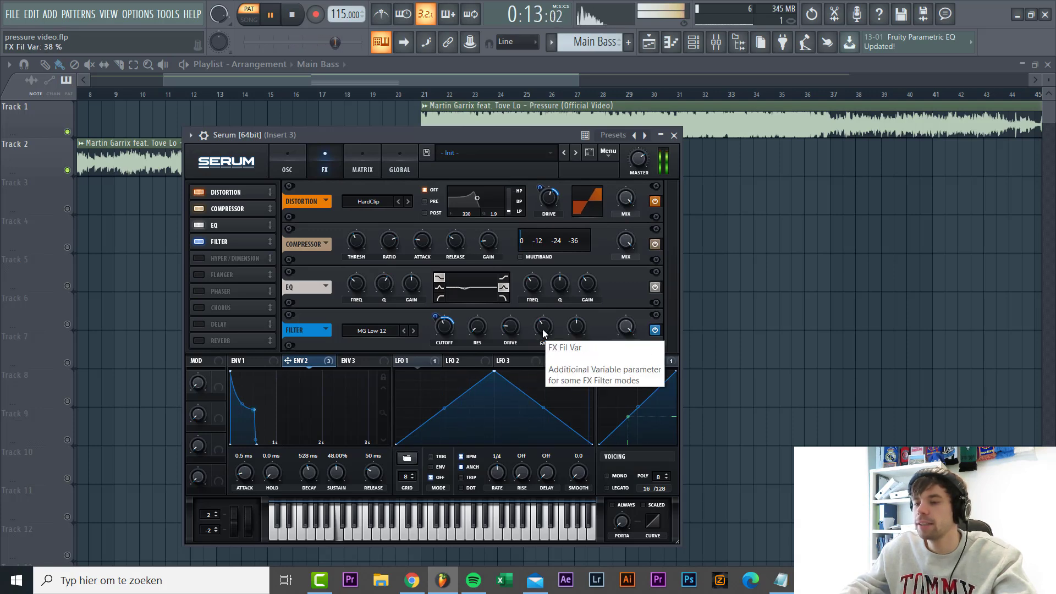
Step: Switch the main bass voicing to mono with legato
click(616, 479)
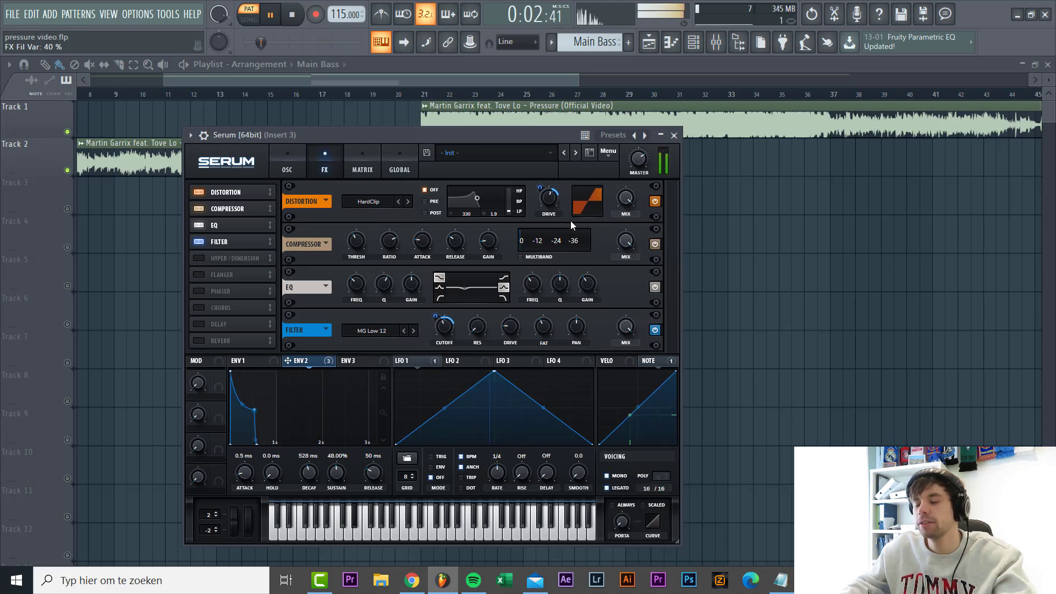
Step: Set envelope 2's decay to 957 ms, sustain to 42% and hold to 3.4 ms while the pattern plays
scroll(309, 472, up, 5)
scroll(309, 472, down, 3)
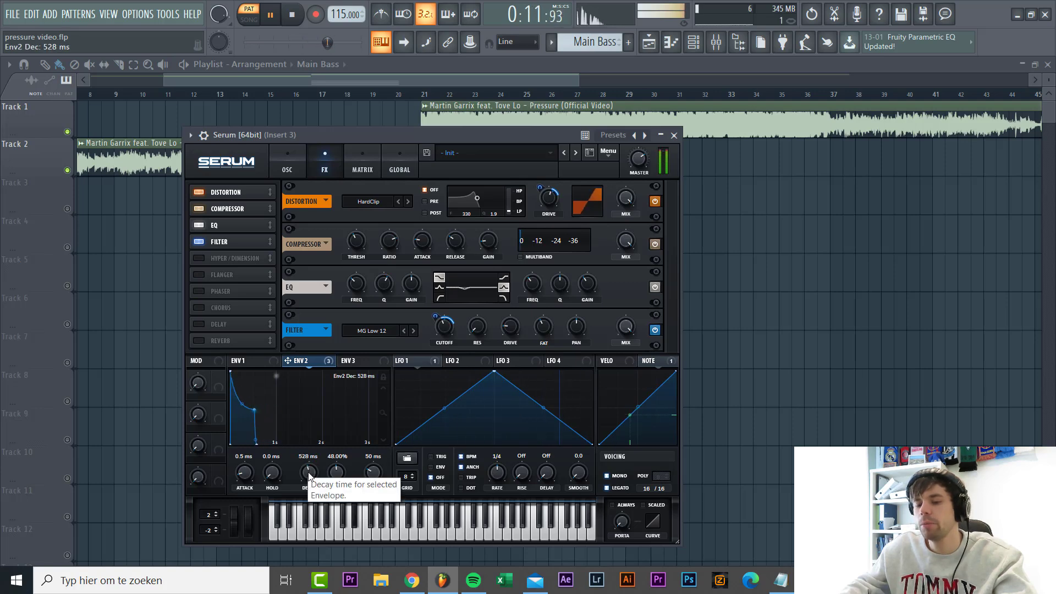
scroll(310, 472, up, 2)
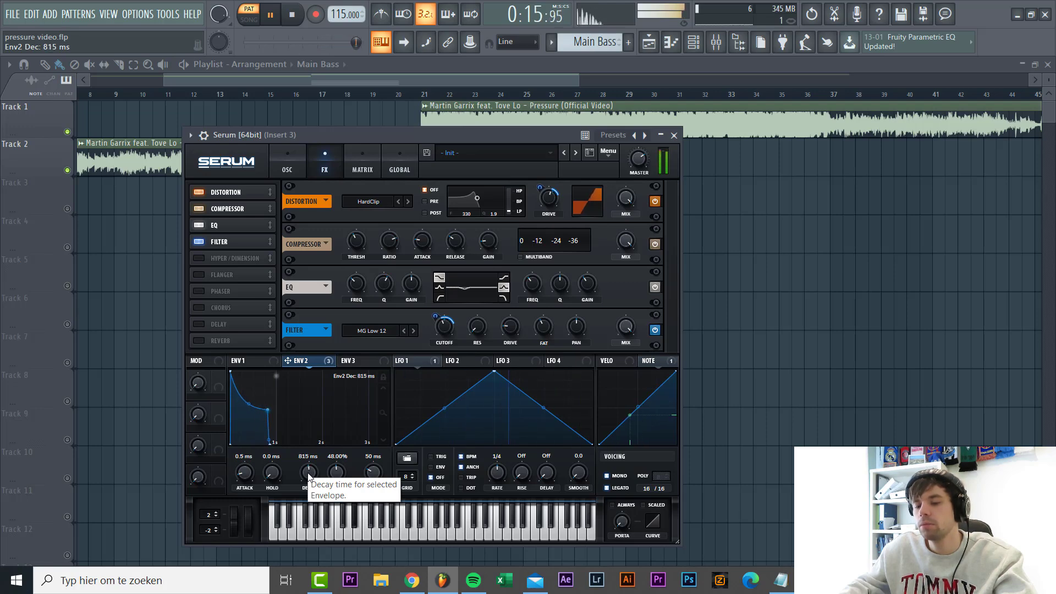
scroll(309, 476, up, 2)
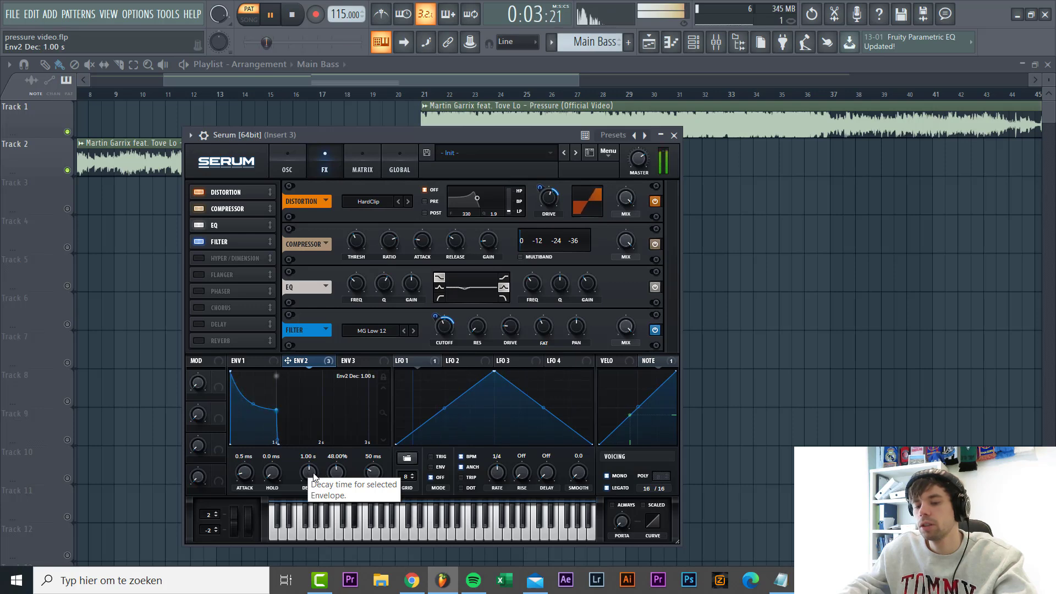
scroll(314, 477, down, 1)
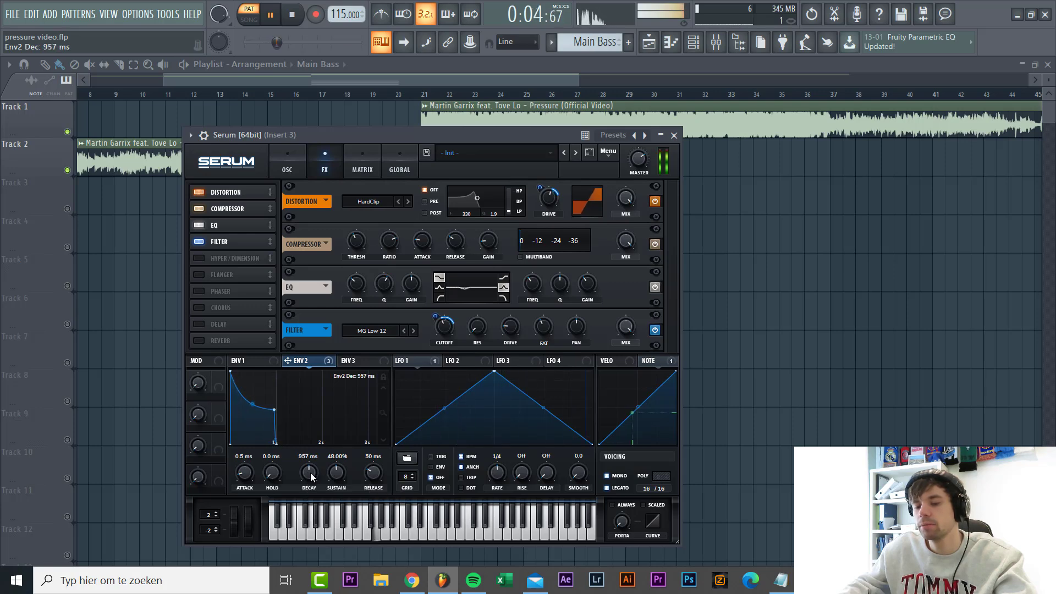
scroll(335, 477, down, 3)
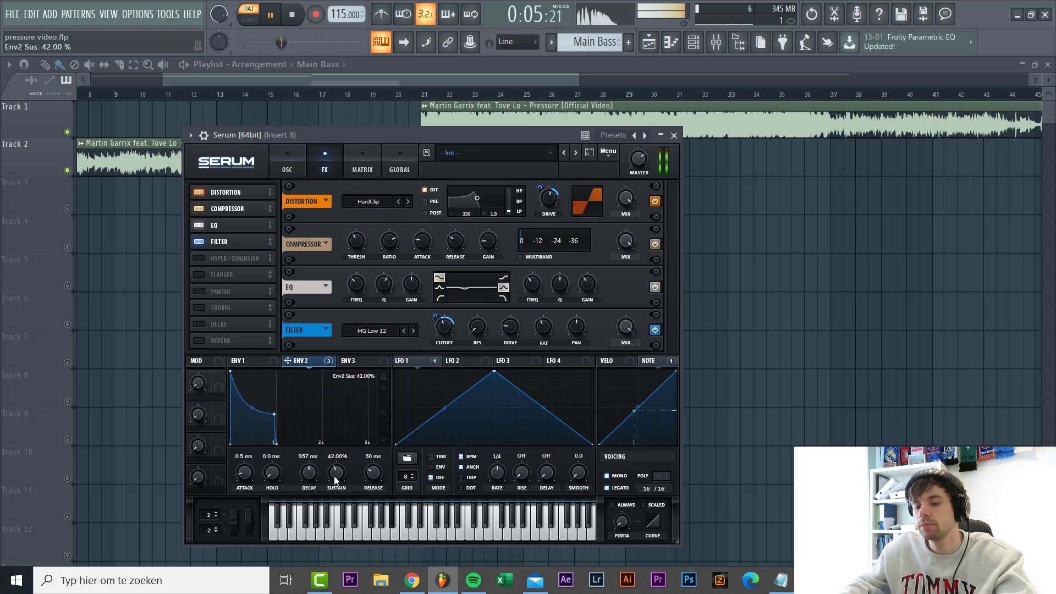
scroll(275, 477, up, 3)
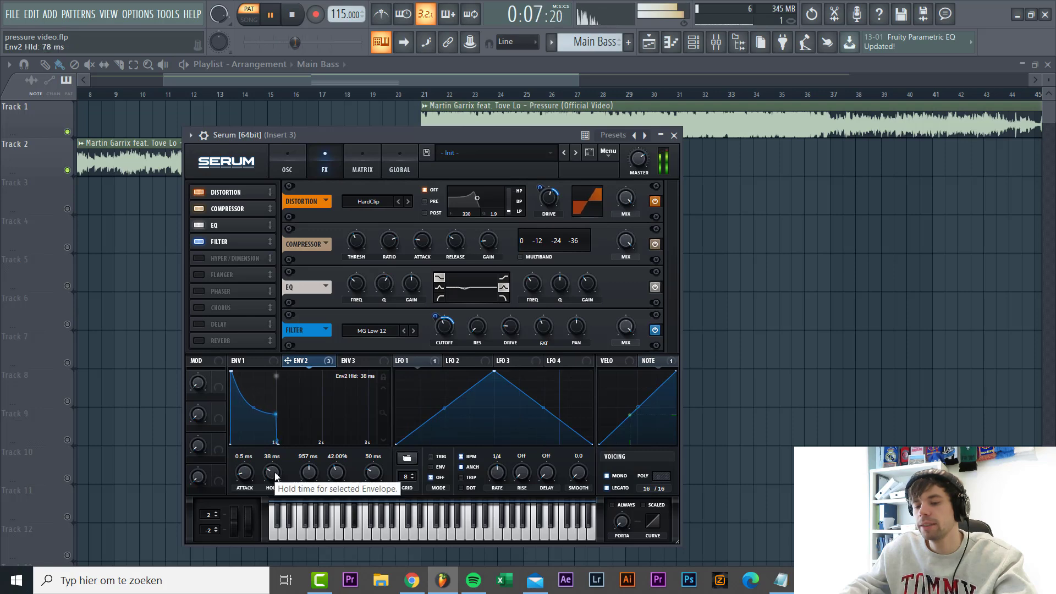
scroll(275, 476, down, 2)
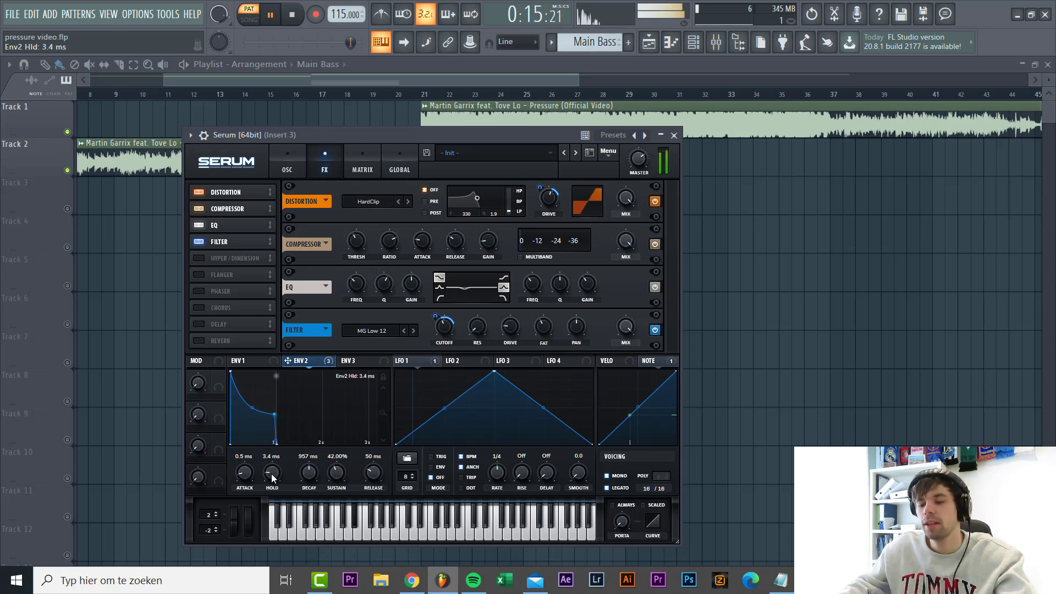
Step: Return to the main bass patch's oscillator settings and audition the pattern
click(287, 162)
key(space)
key(space)
key(space)
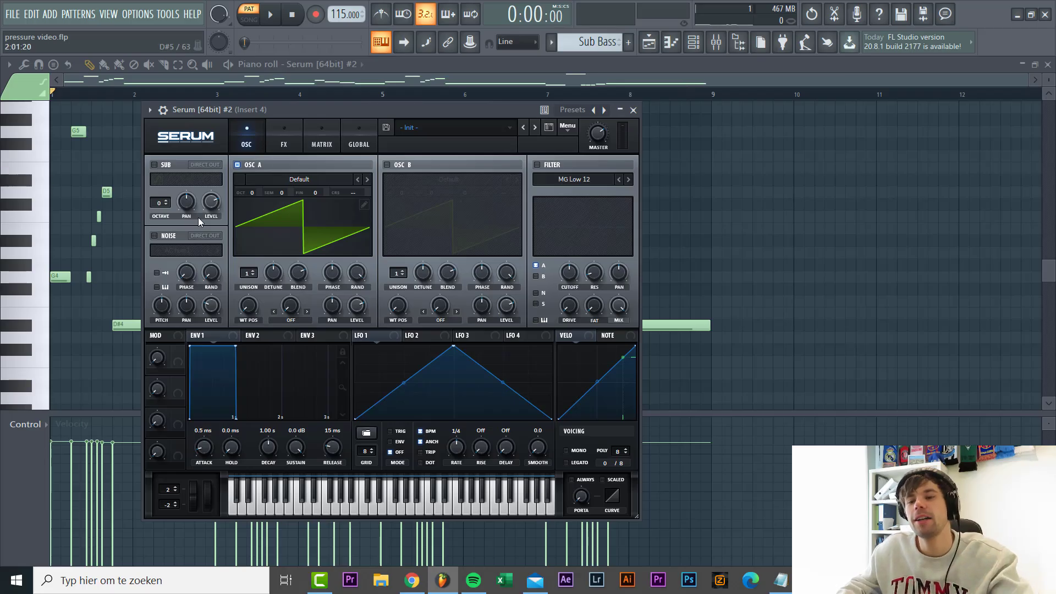
Step: In the sub bass patch, set oscillator A to octave -2 with 0% random phase, enable the filter and start playback
scroll(250, 193, down, 2)
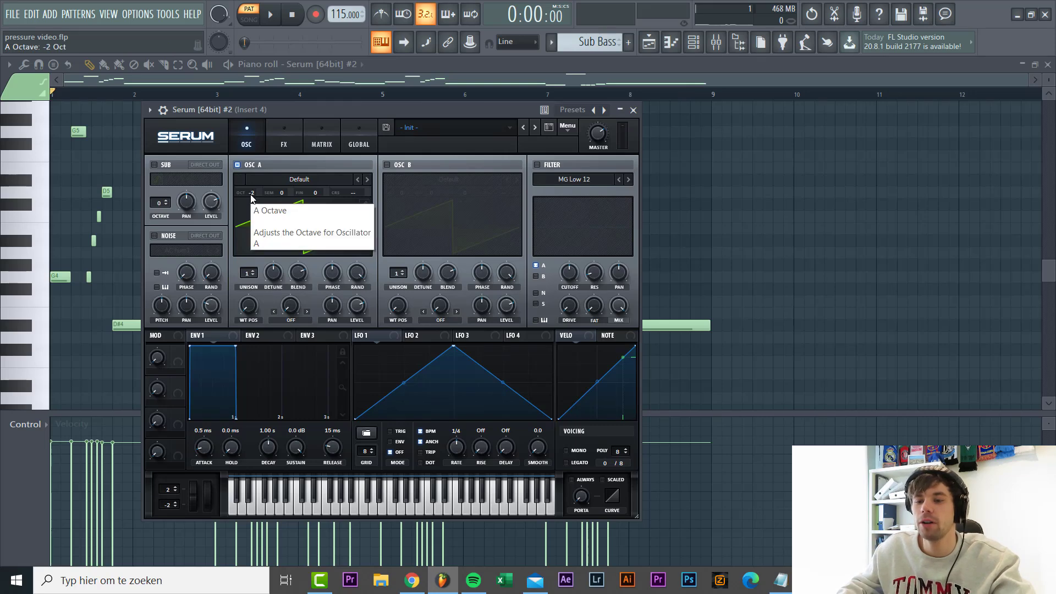
click(537, 165)
key(space)
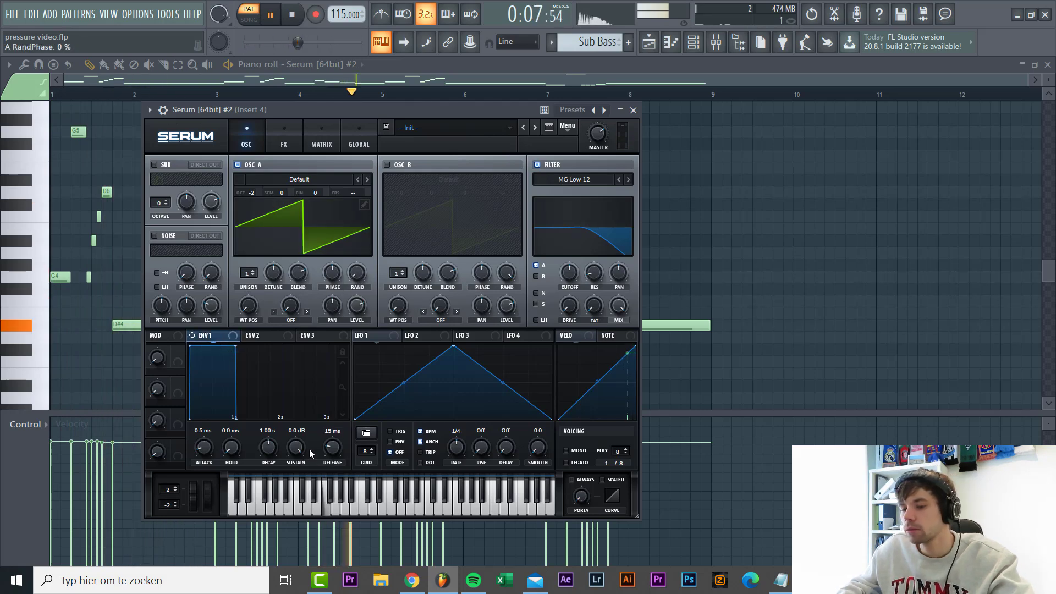
Step: Lower envelope 1's sustain to -5.7 dB in the sub bass patch
scroll(303, 448, down, 3)
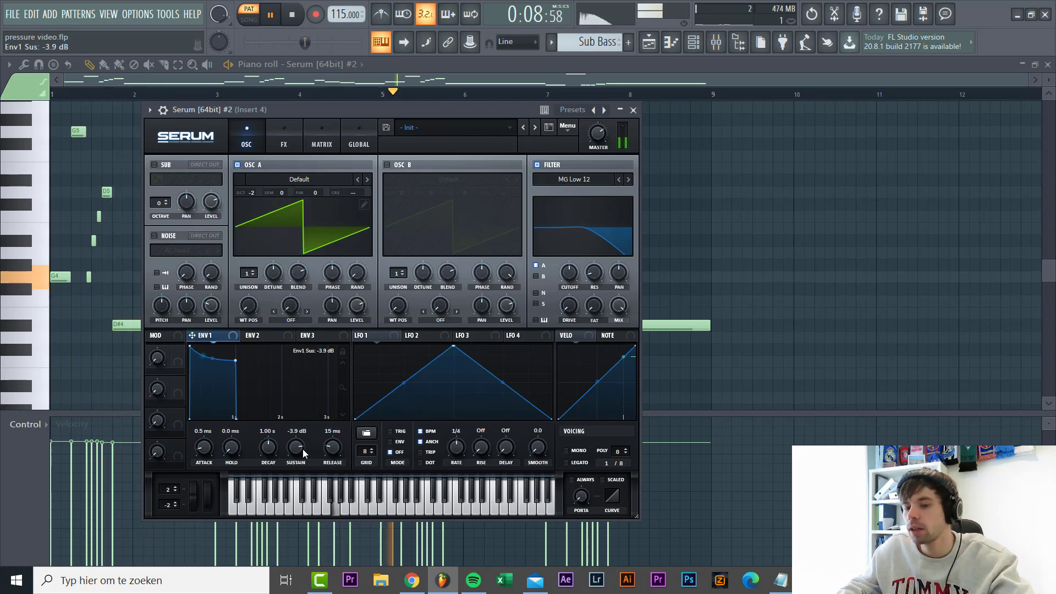
scroll(300, 454, down, 2)
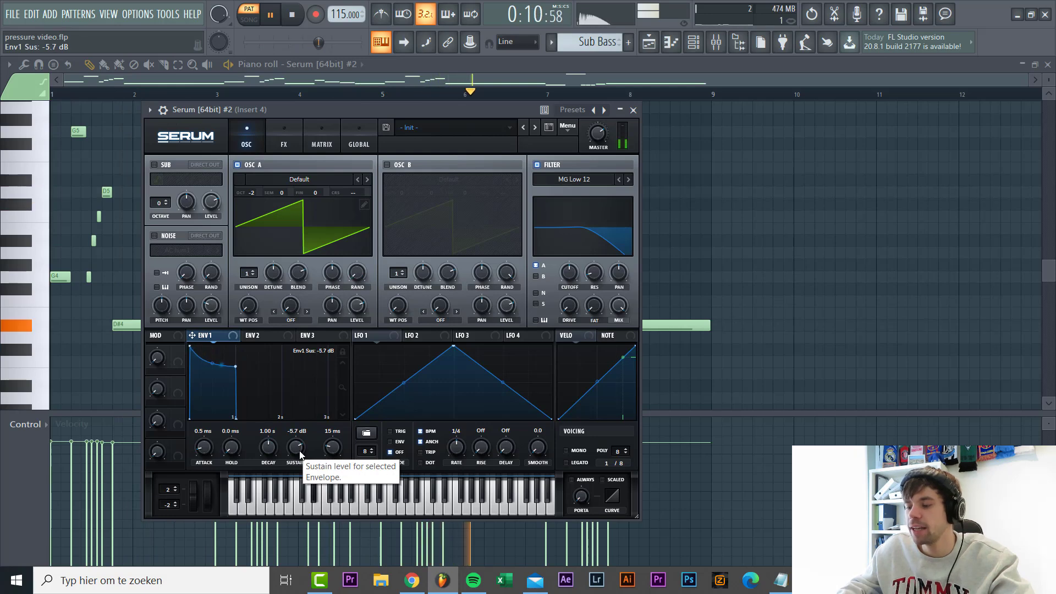
Step: Set the sub bass filter to MG Low 18 with a 61 Hz cutoff and raised drive, modulating the cutoff with envelope 1 by 37
mouse_move(565, 298)
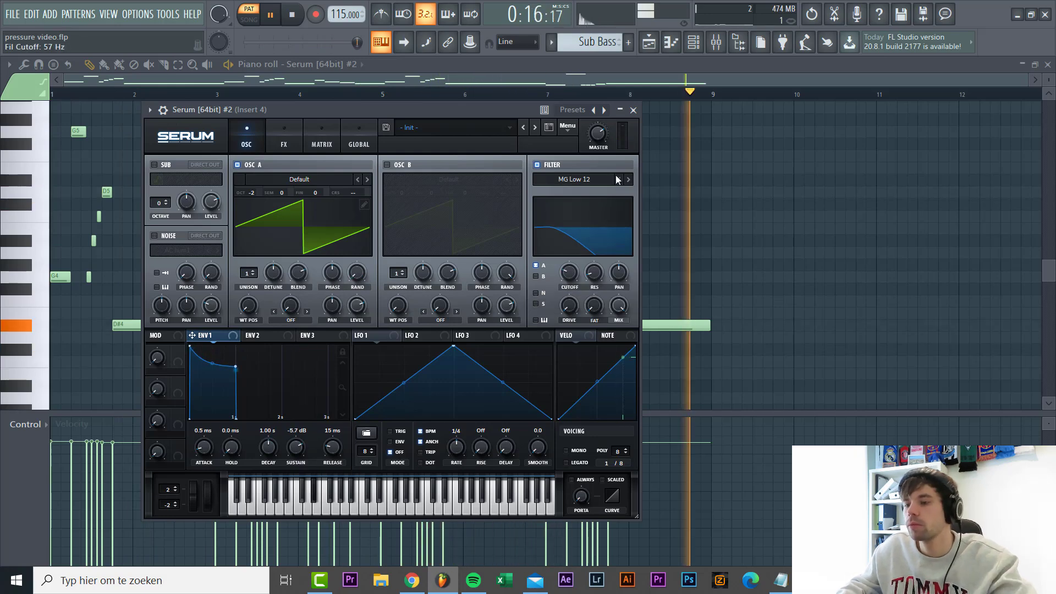
click(628, 179)
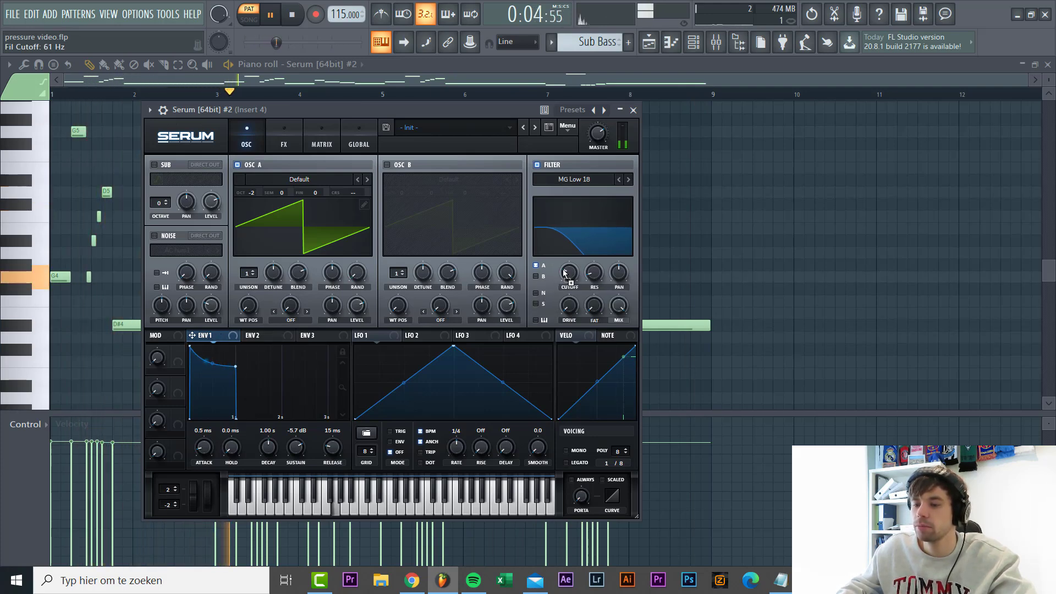
drag(565, 273, 566, 274)
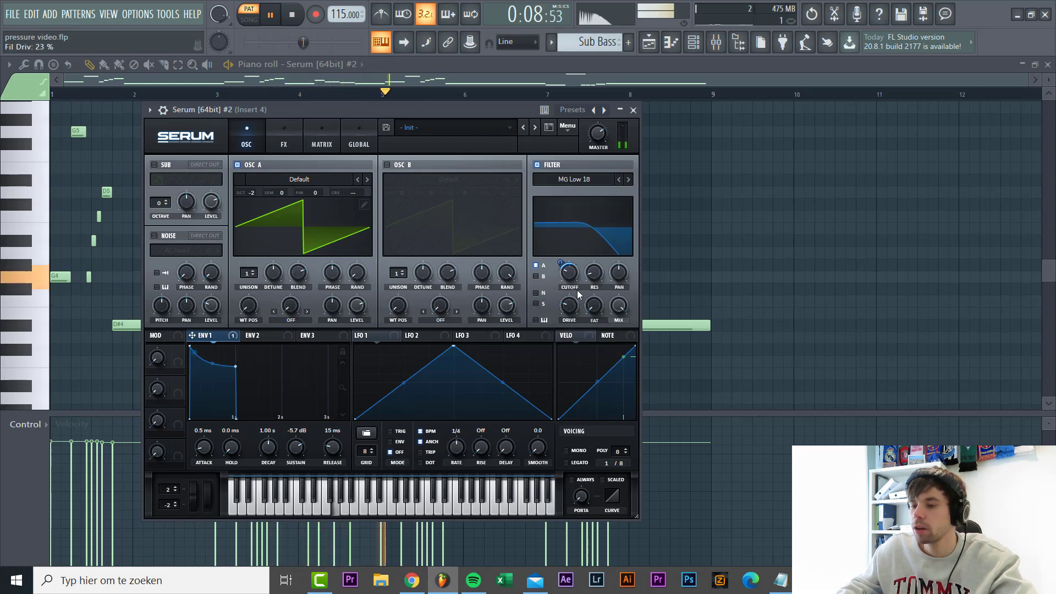
drag(578, 299, 580, 275)
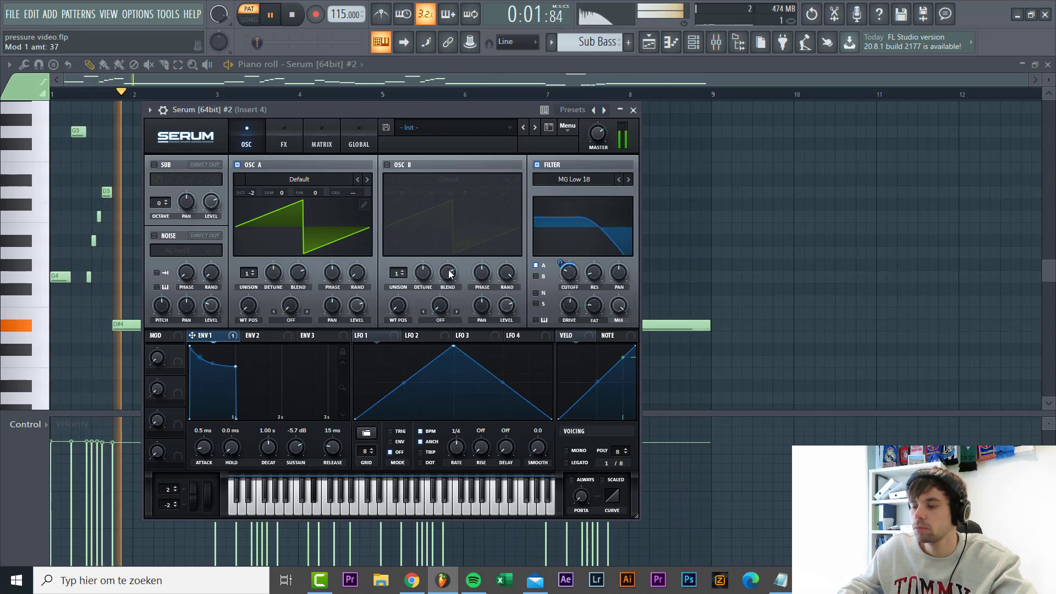
Step: Enable the Hyper/Dimension effect with hyper mix at 0%, dimension size at 18% and dimension mix at 18%
click(282, 135)
click(157, 167)
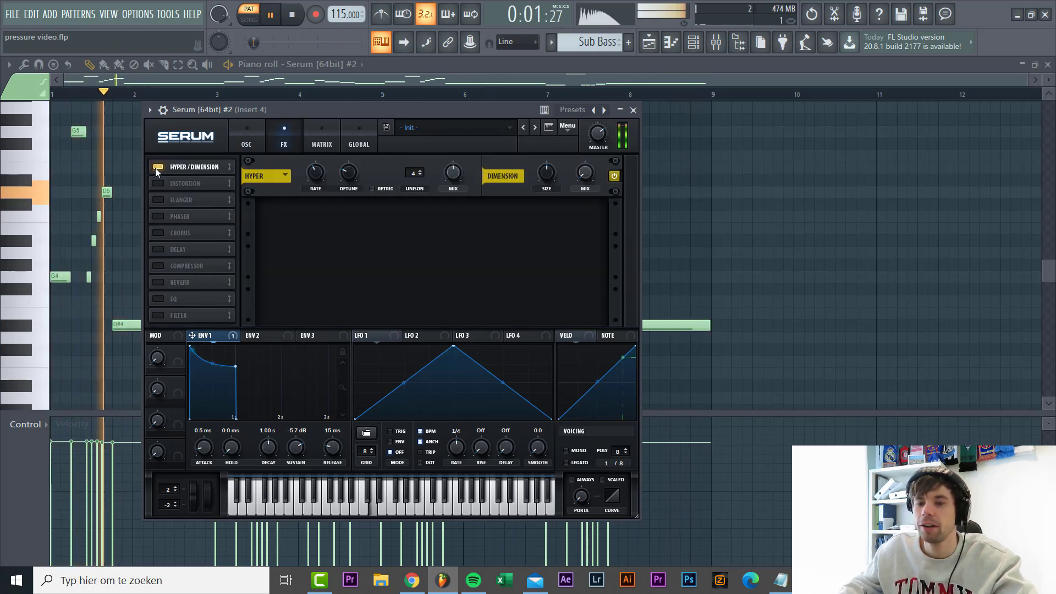
drag(583, 196, 586, 160)
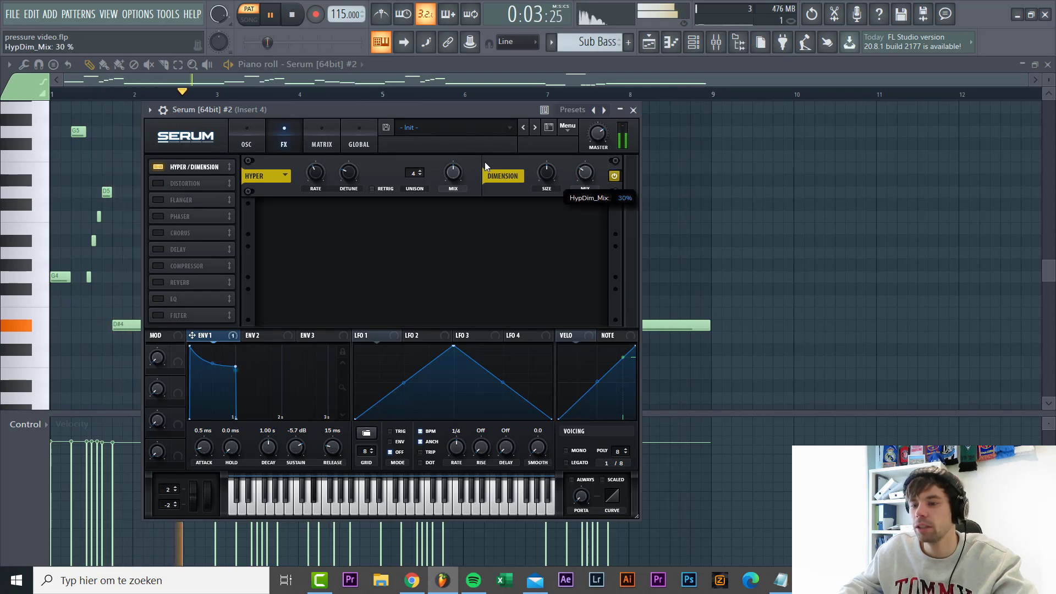
drag(460, 166, 439, 216)
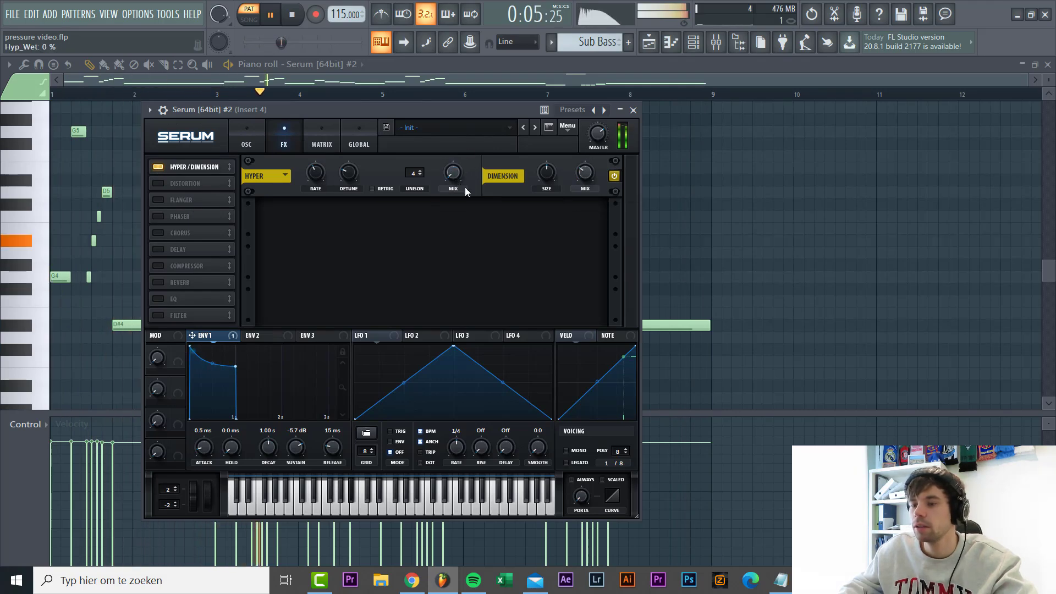
drag(547, 172, 528, 199)
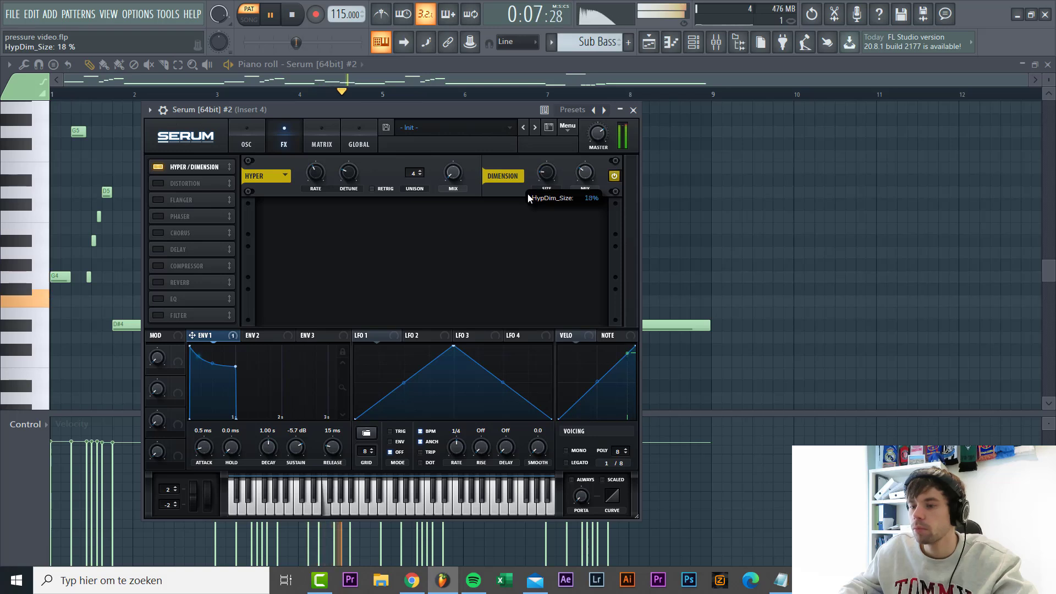
drag(579, 174, 574, 188)
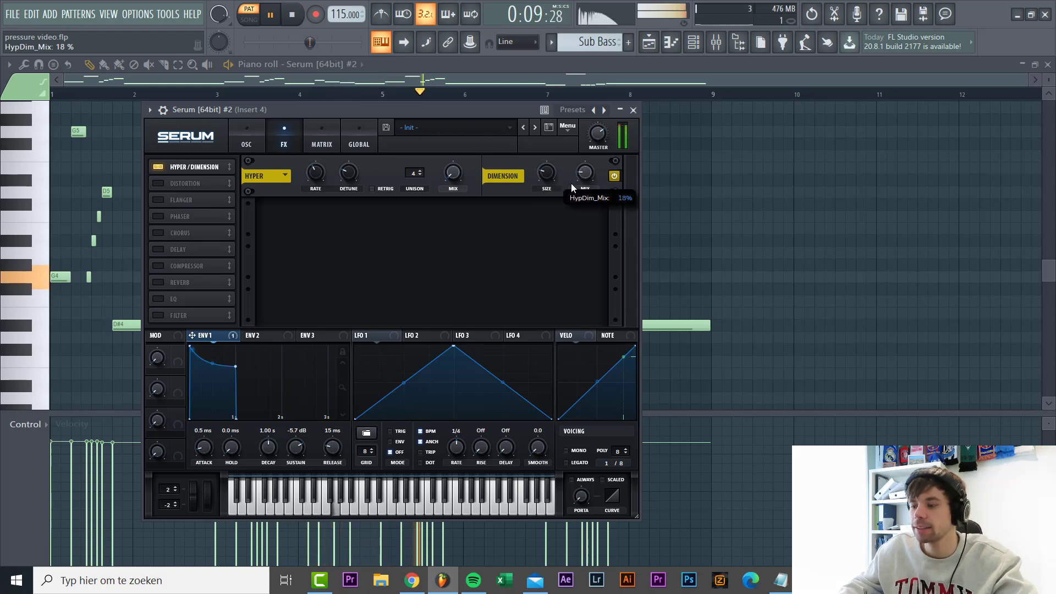
Step: Add a Downsample distortion to the sub bass and set its mix to 19%
click(157, 183)
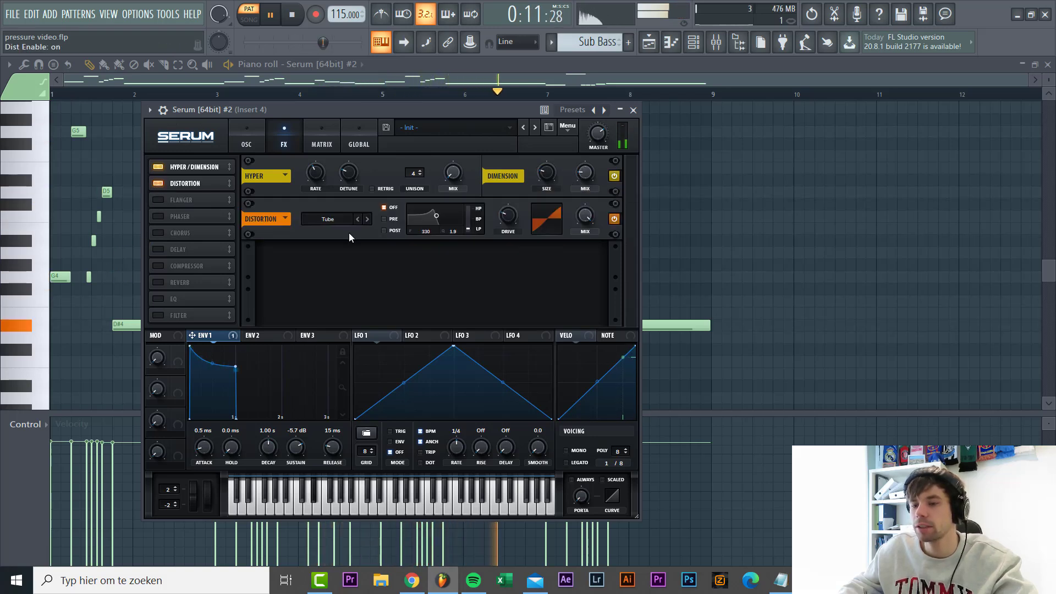
click(367, 219)
click(367, 218)
click(367, 219)
click(367, 219)
click(367, 219)
click(366, 219)
click(366, 219)
click(366, 219)
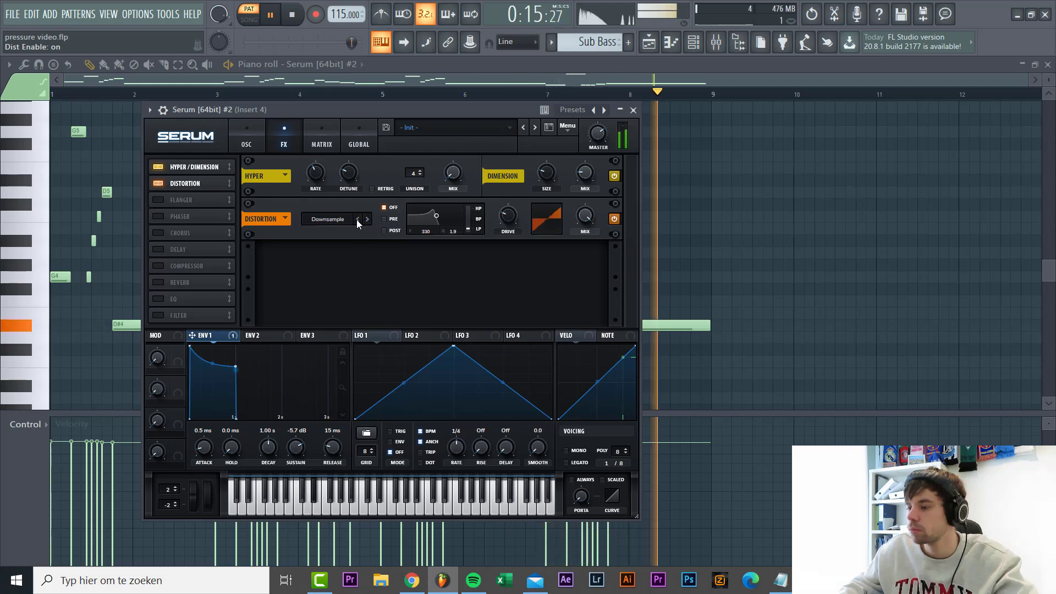
drag(511, 218, 562, 265)
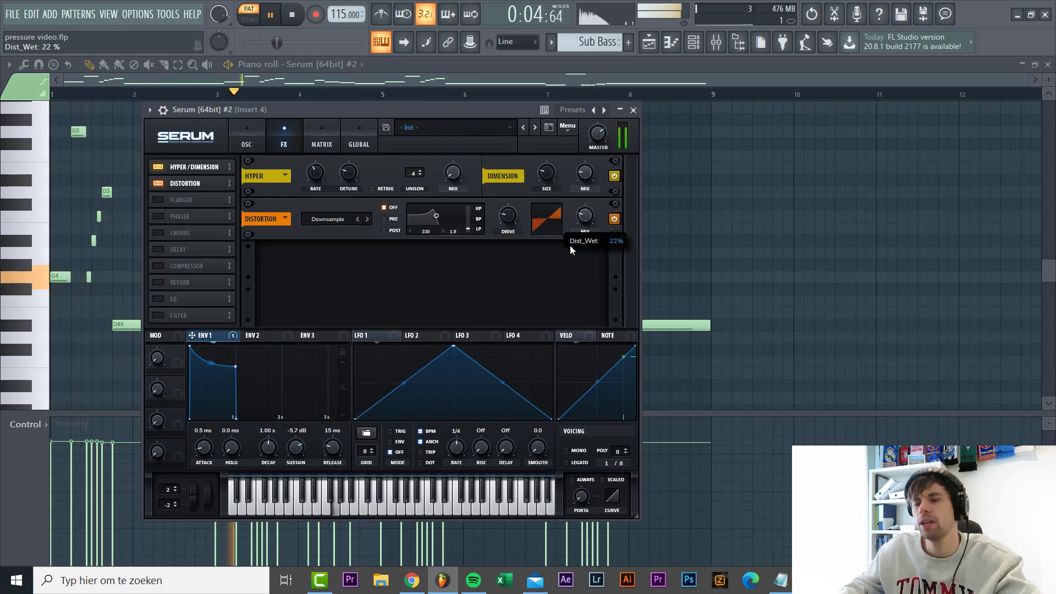
scroll(584, 229, down, 3)
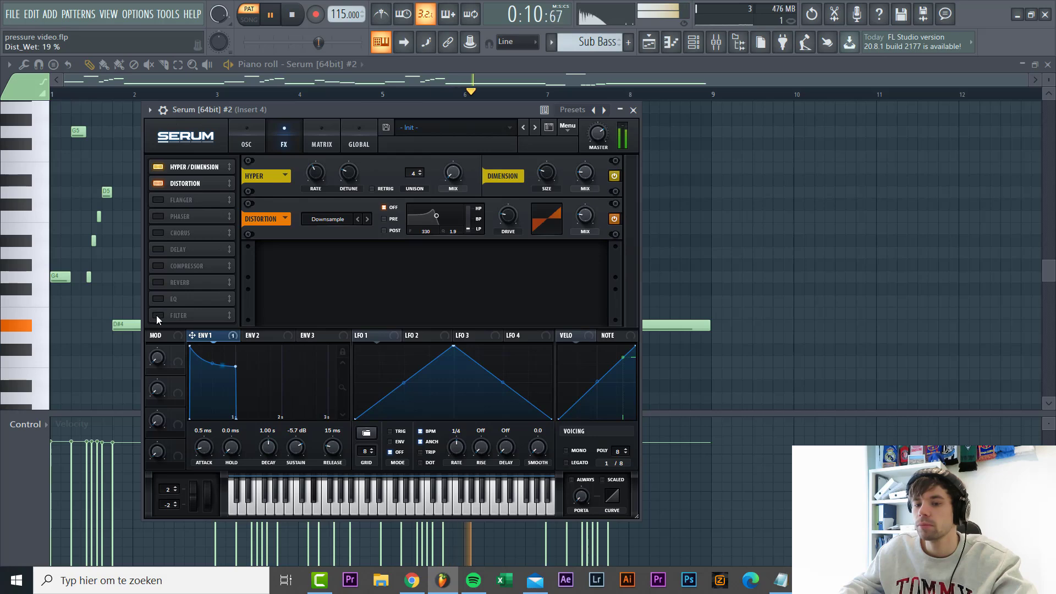
Step: Enable the Phaser on the sub bass with its frequency at 4030 Hz and mix at 16%
click(157, 218)
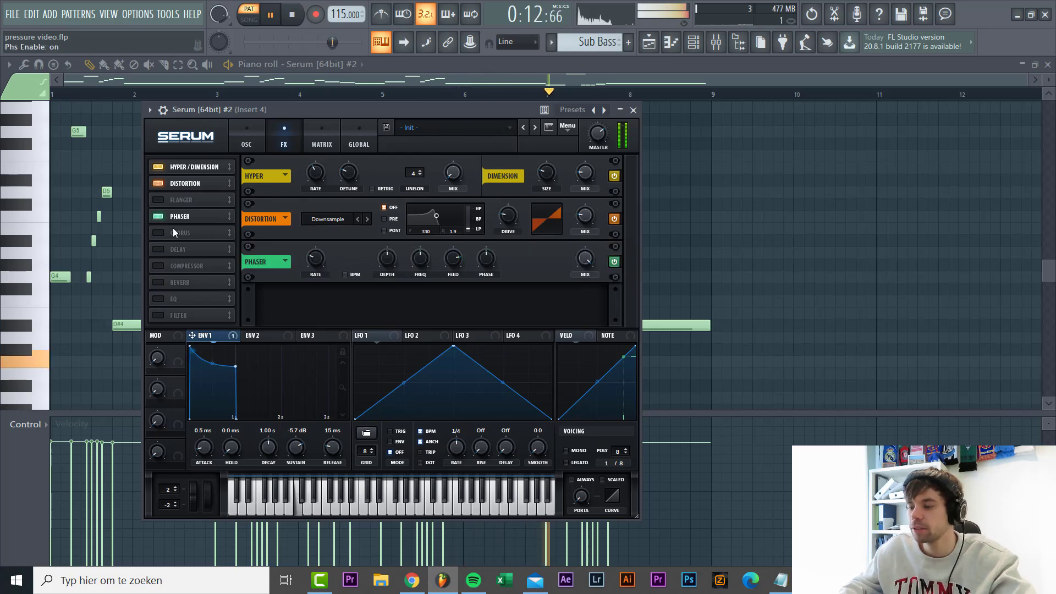
scroll(424, 264, up, 5)
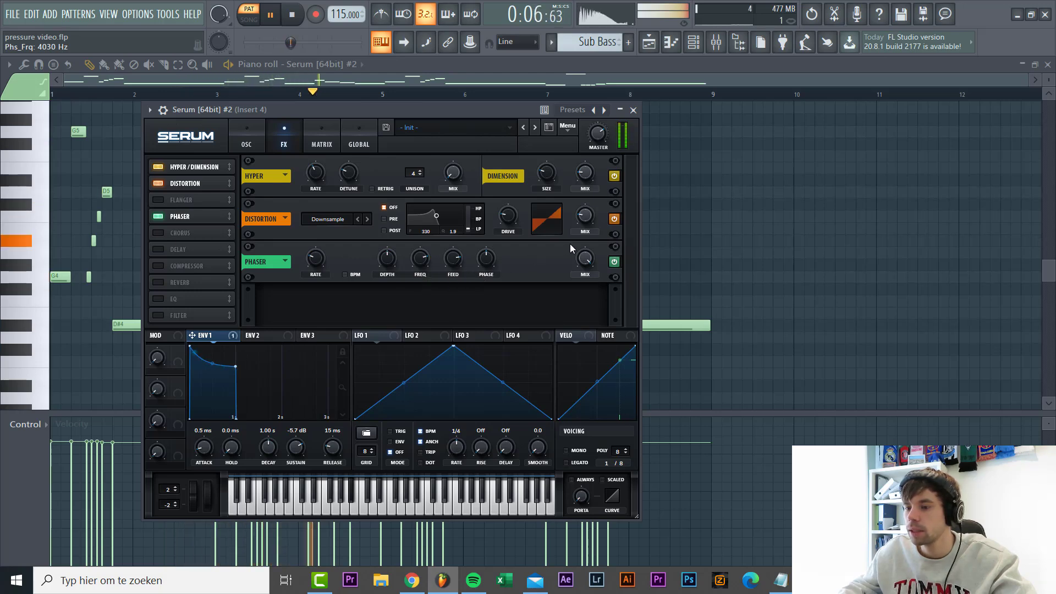
drag(556, 351, 556, 333)
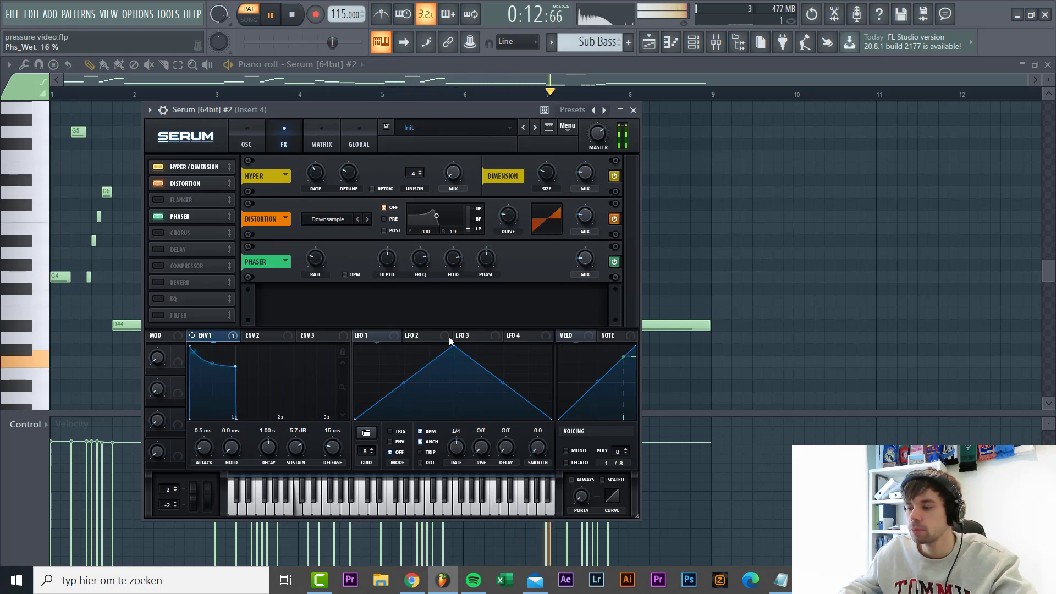
Step: Enable the Compressor and place it directly after the Phaser, with threshold at -8.6 dB and gain at 1.6 dB
click(157, 266)
drag(164, 268, 195, 233)
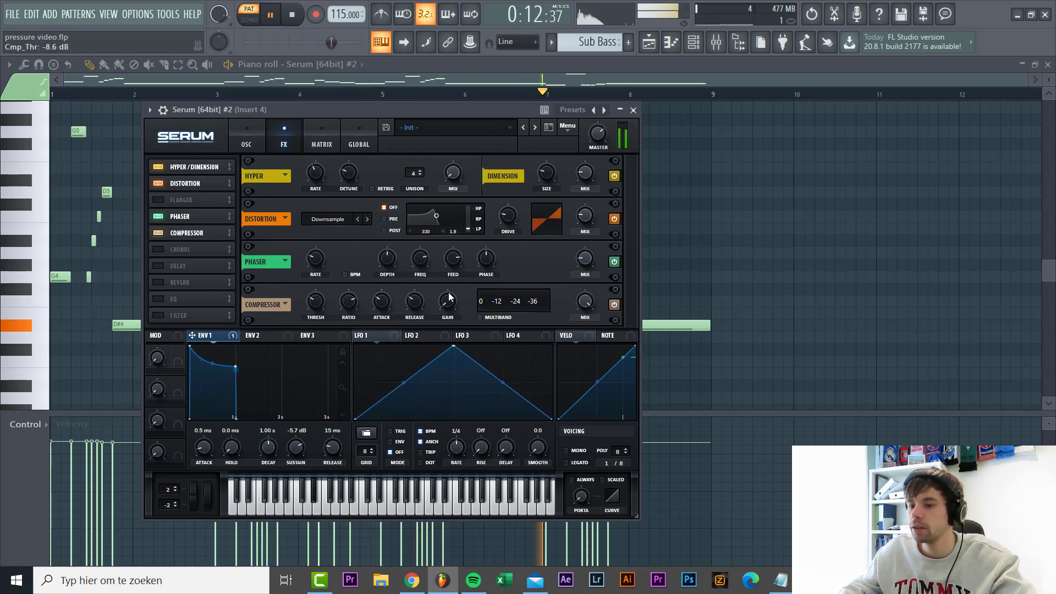
Step: Raise the envelope 1 modulation of the sub bass filter cutoff to 40
click(255, 135)
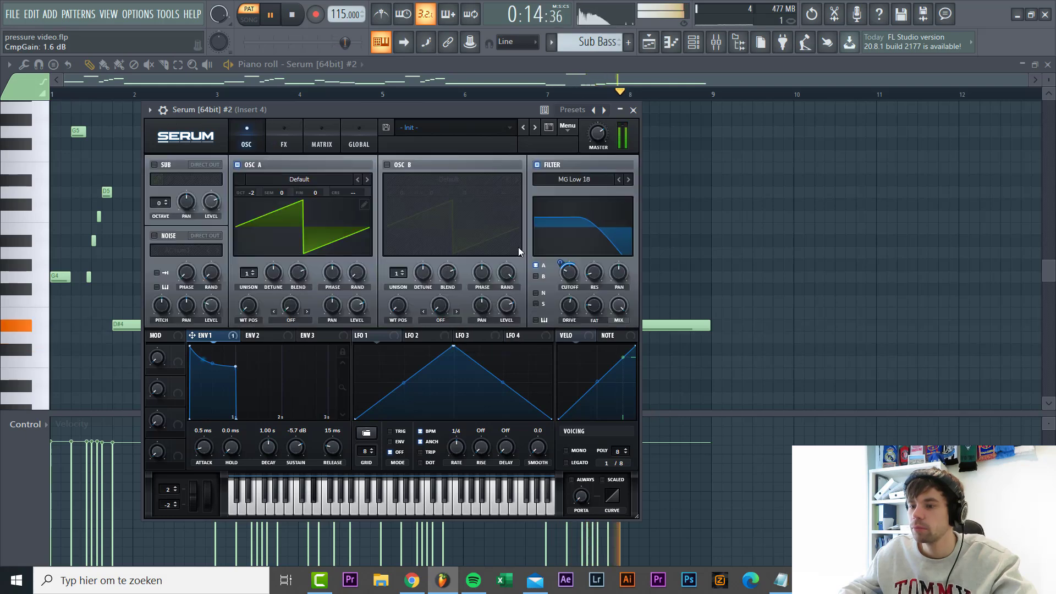
drag(564, 267, 561, 253)
click(284, 138)
click(246, 137)
click(284, 137)
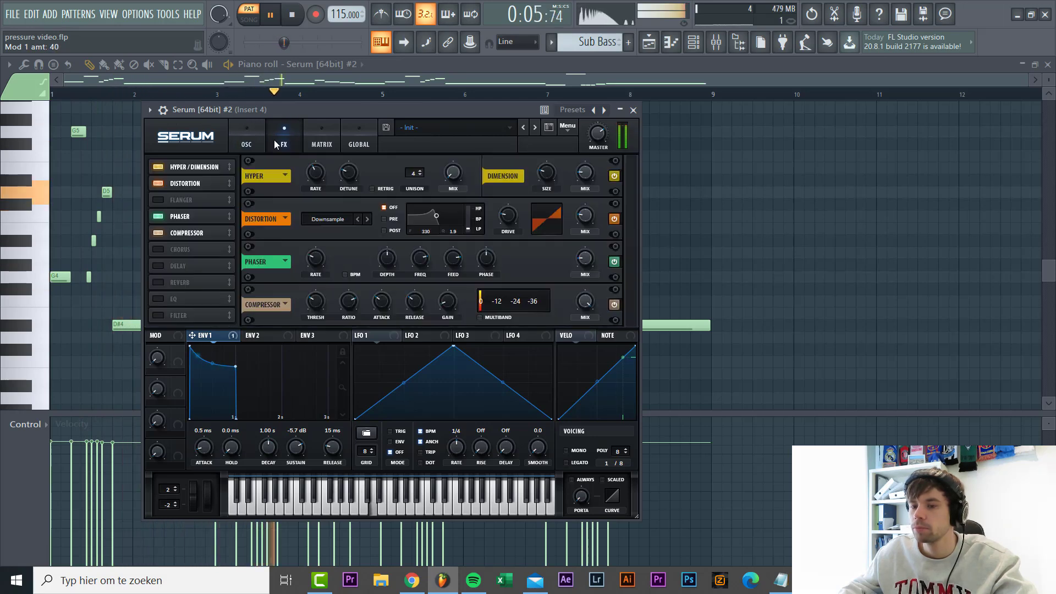
click(244, 144)
Step: Enable the MG Low 6 effects filter directly after the Compressor and set its drive to 4%
click(279, 138)
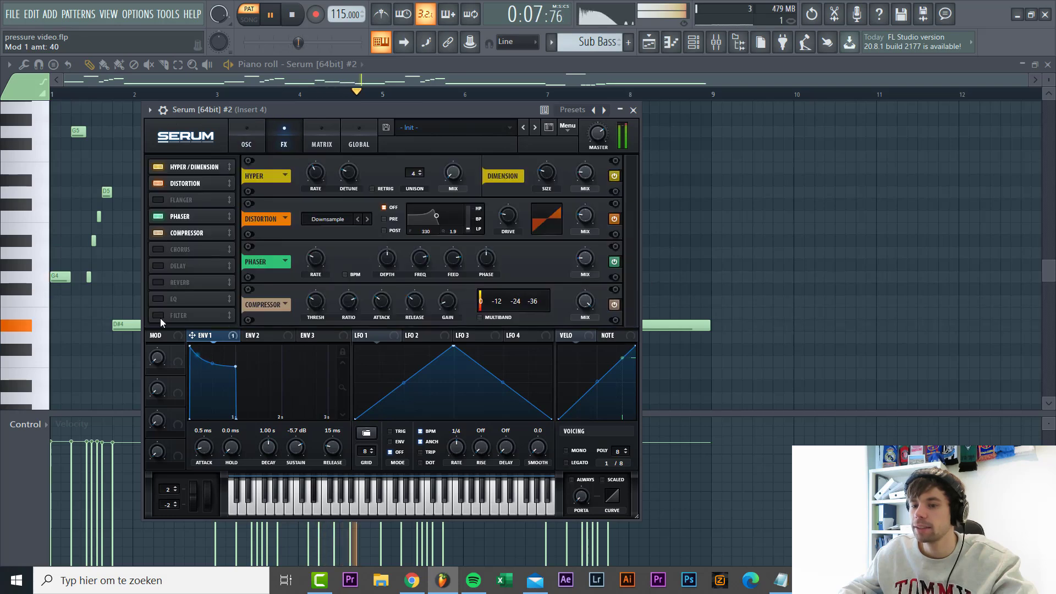
click(187, 318)
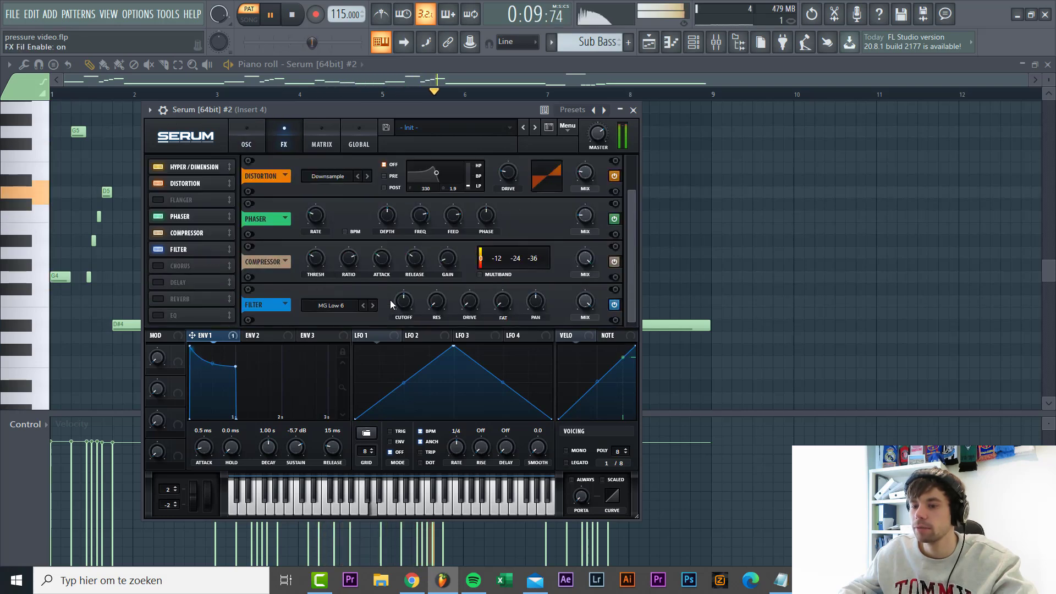
click(400, 313)
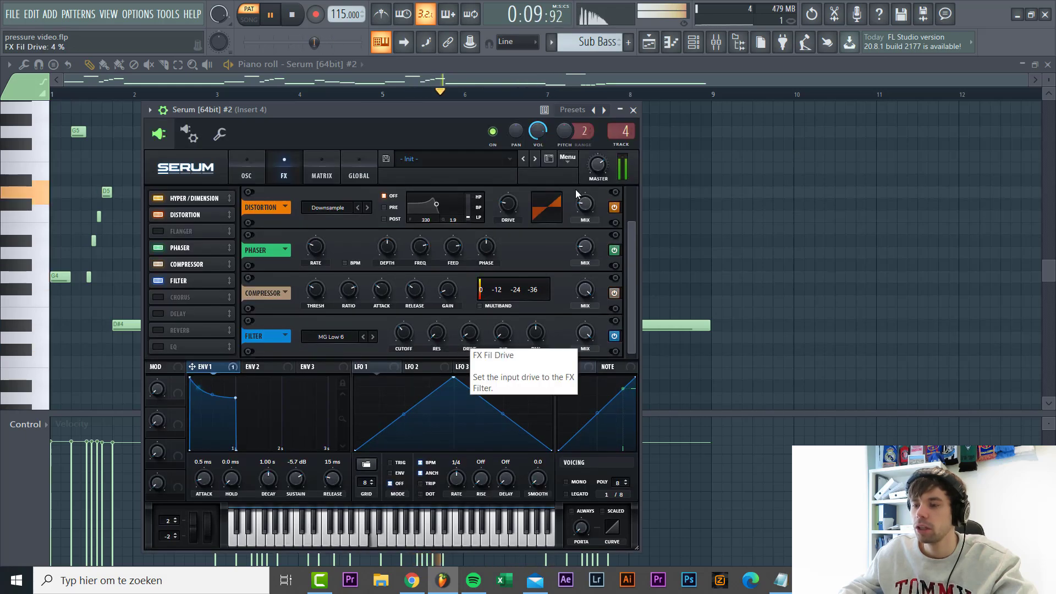
Step: Load FabFilter Pro-Q 2 into the first effect slot of the sub bass mixer track
key(F9)
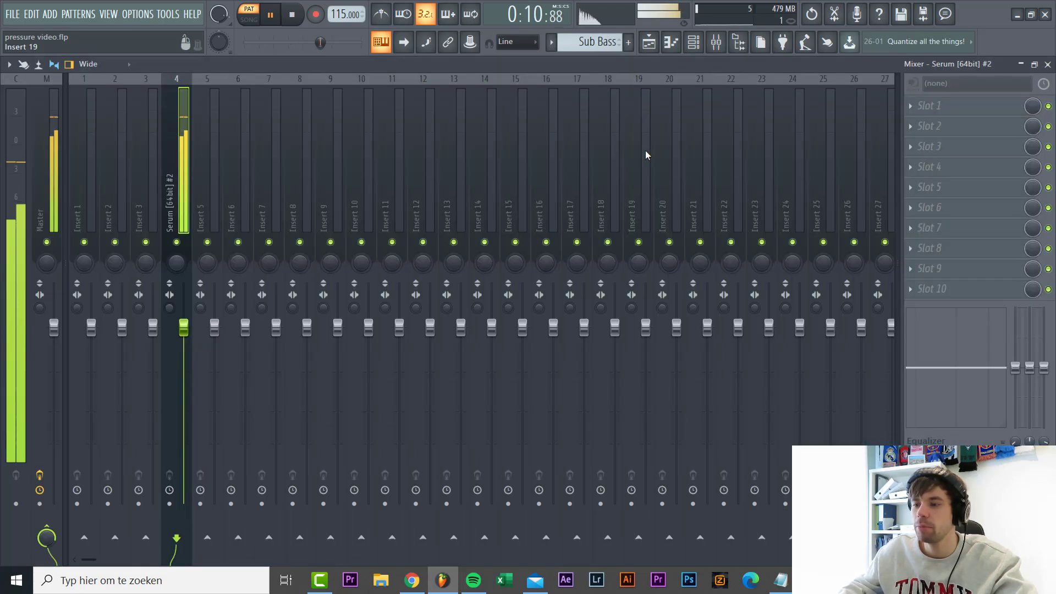
click(936, 114)
click(710, 84)
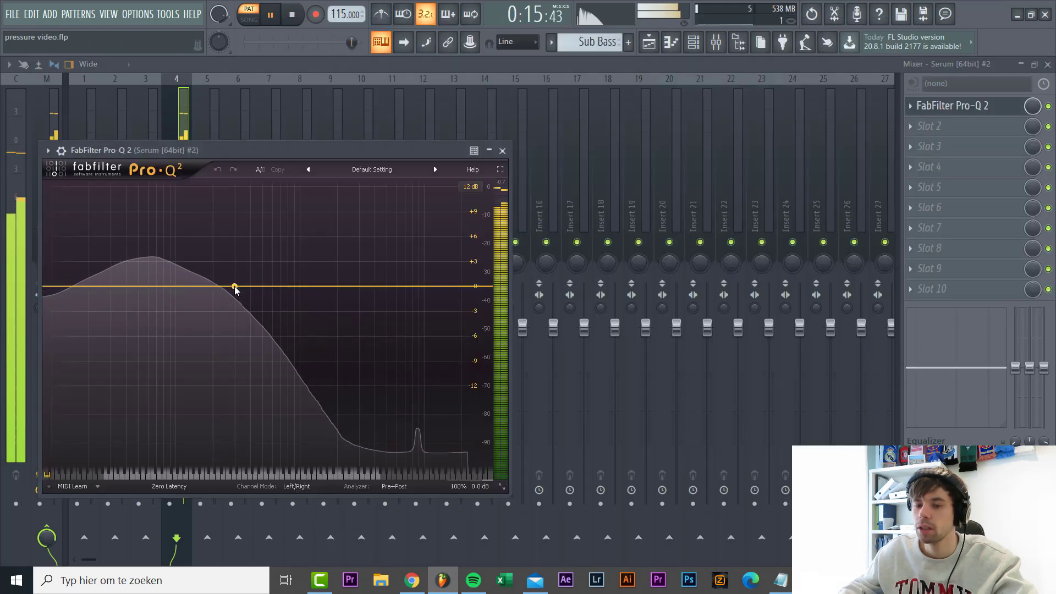
Step: Add a High Cut band to the sub bass EQ and set its frequency to about 140 Hz
click(235, 287)
right_click(235, 286)
mouse_move(264, 306)
click(389, 361)
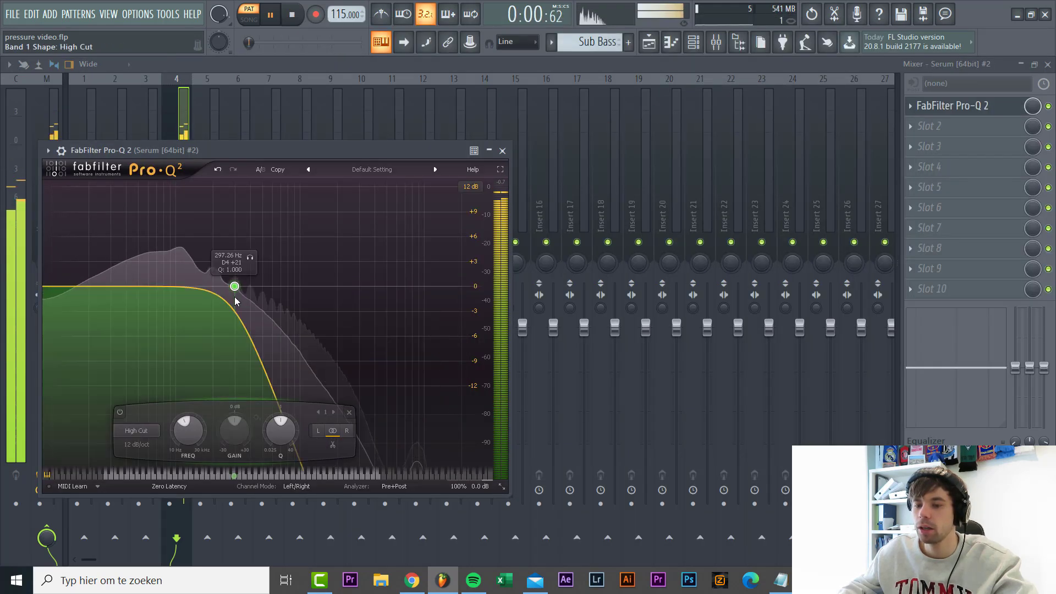
drag(235, 297, 193, 293)
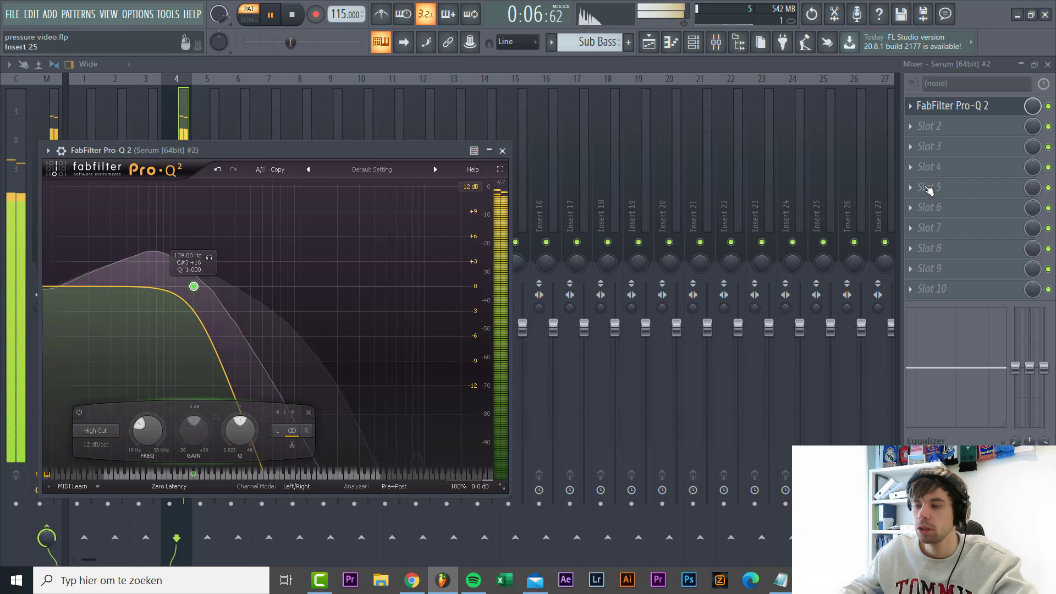
Step: Load Kickstart after the EQ on the sub bass mixer track for sidechaining
click(930, 128)
mouse_move(924, 143)
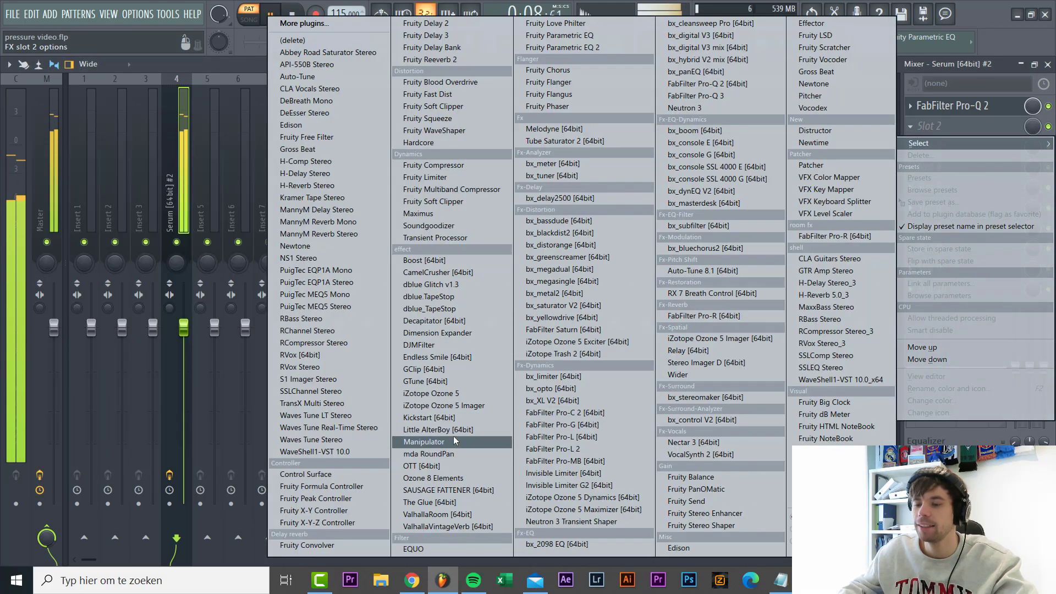
click(432, 418)
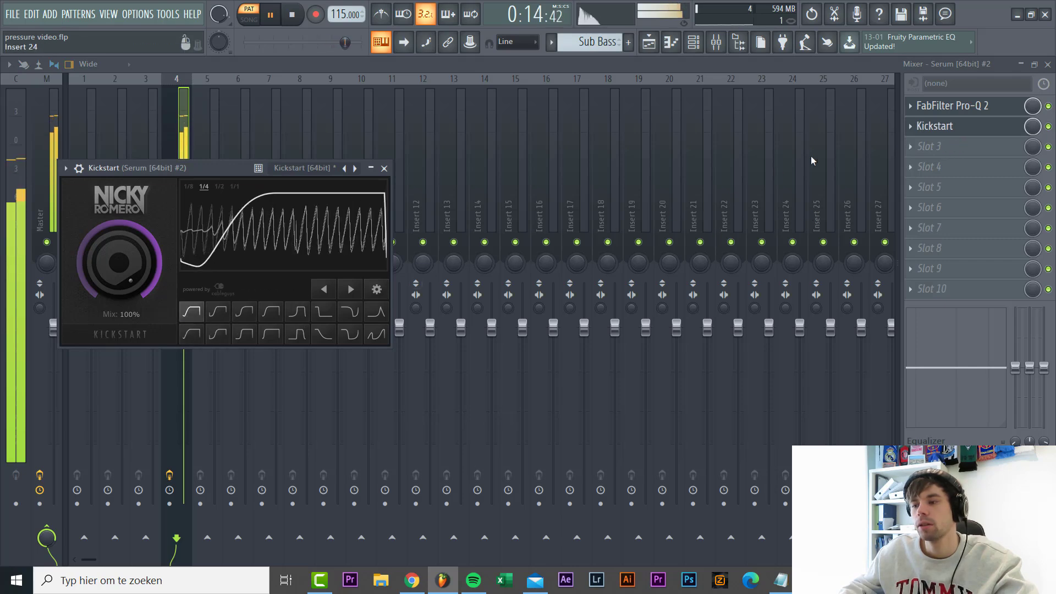
Step: Insert iZotope Ozone 5 Imager between the EQ and Kickstart, and set the width of bands 1 and 2 to -100%
click(930, 126)
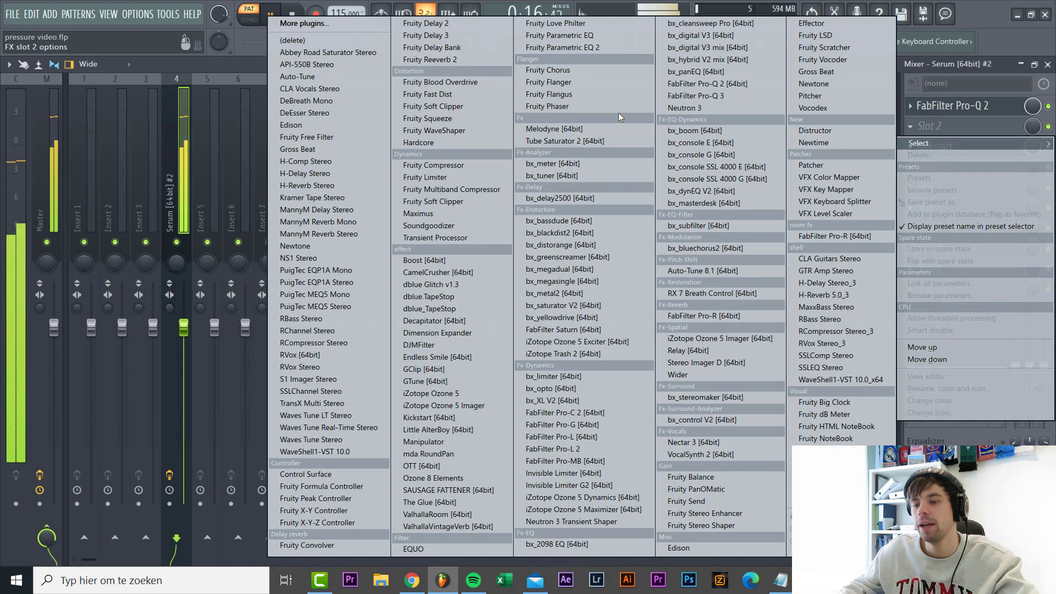
click(458, 407)
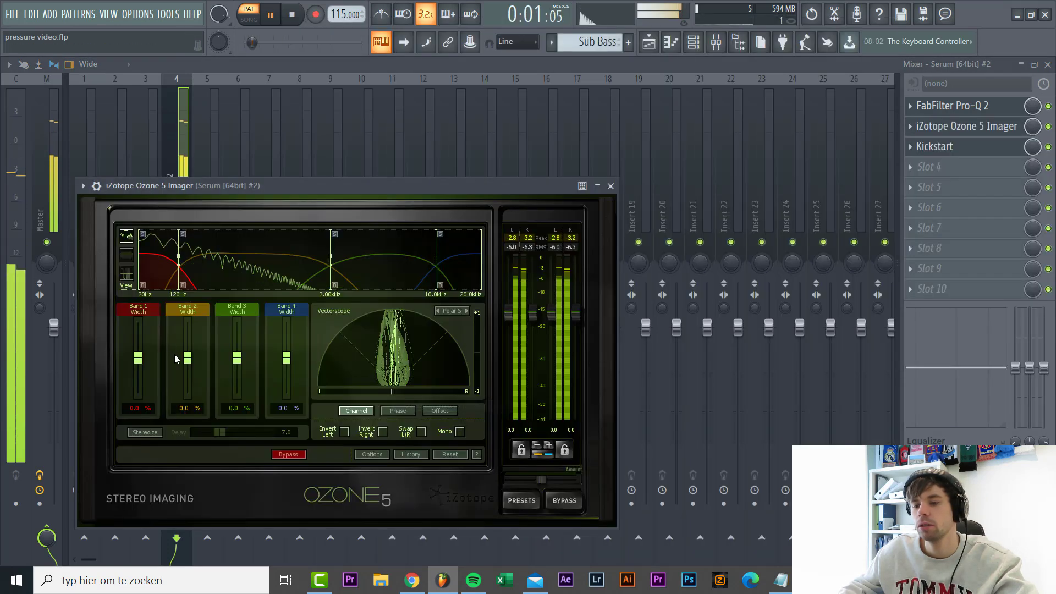
drag(138, 358, 127, 420)
drag(185, 360, 172, 411)
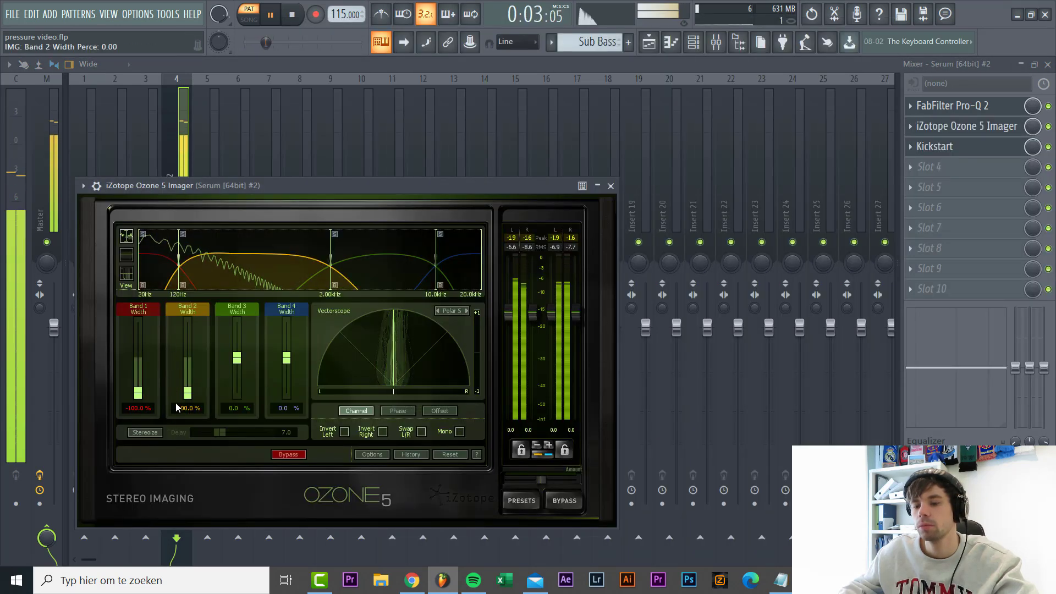
Step: Solo the Main Bass track in the playlist and play it in song mode
key(space)
click(655, 40)
right_click(67, 326)
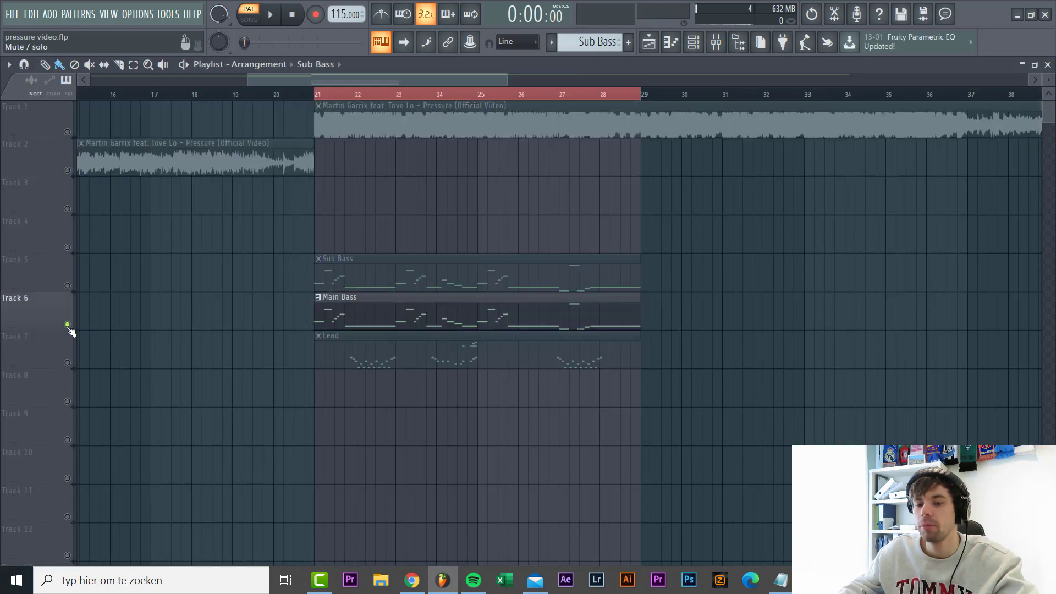
key(space)
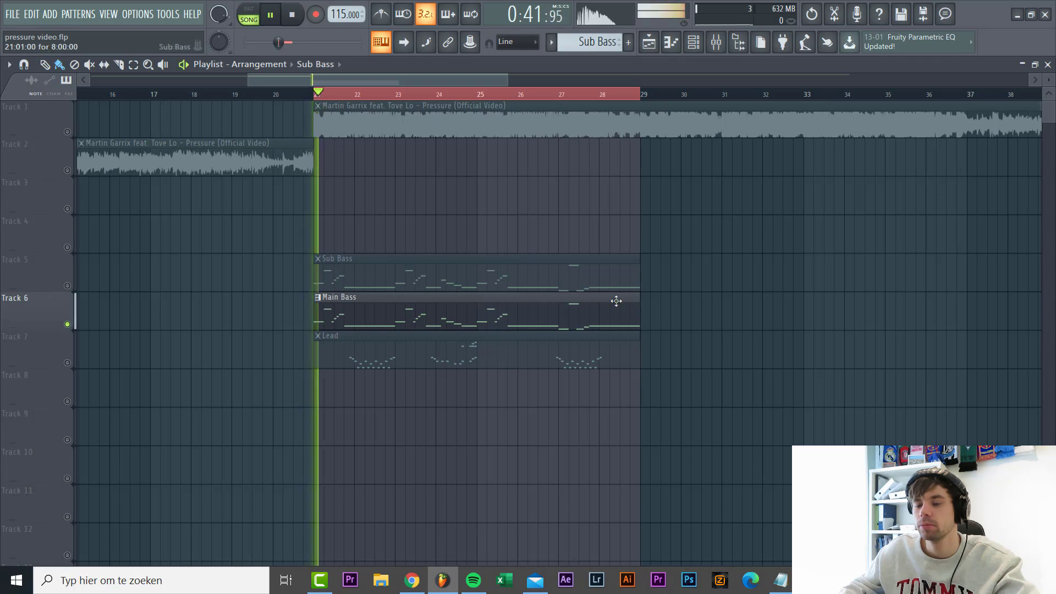
Step: Load FabFilter Pro-Q 2 into the first effect slot of the main bass's mixer track, Insert 3
key(F9)
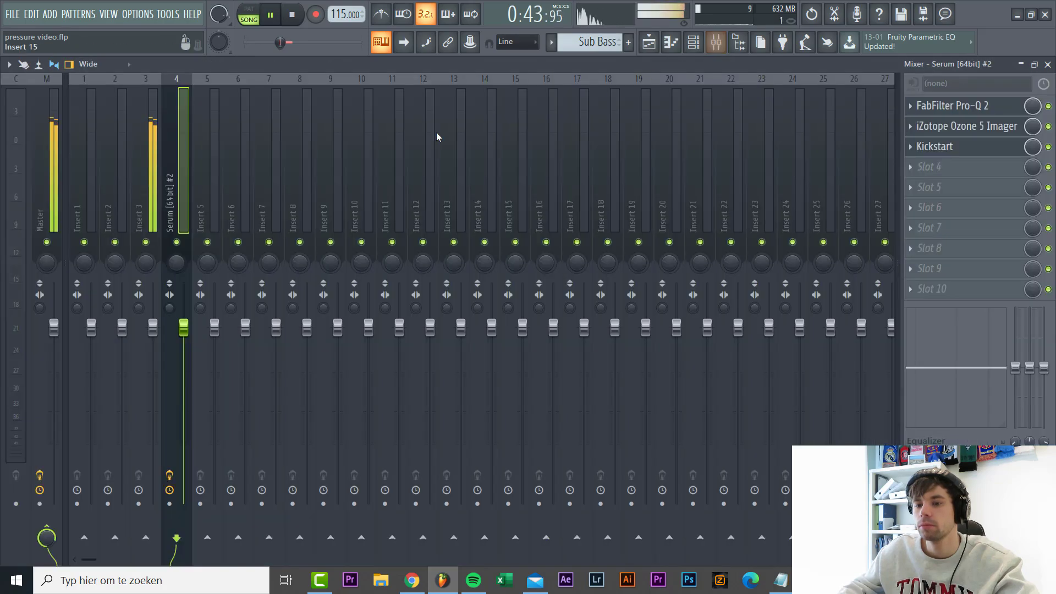
key(Left)
click(937, 112)
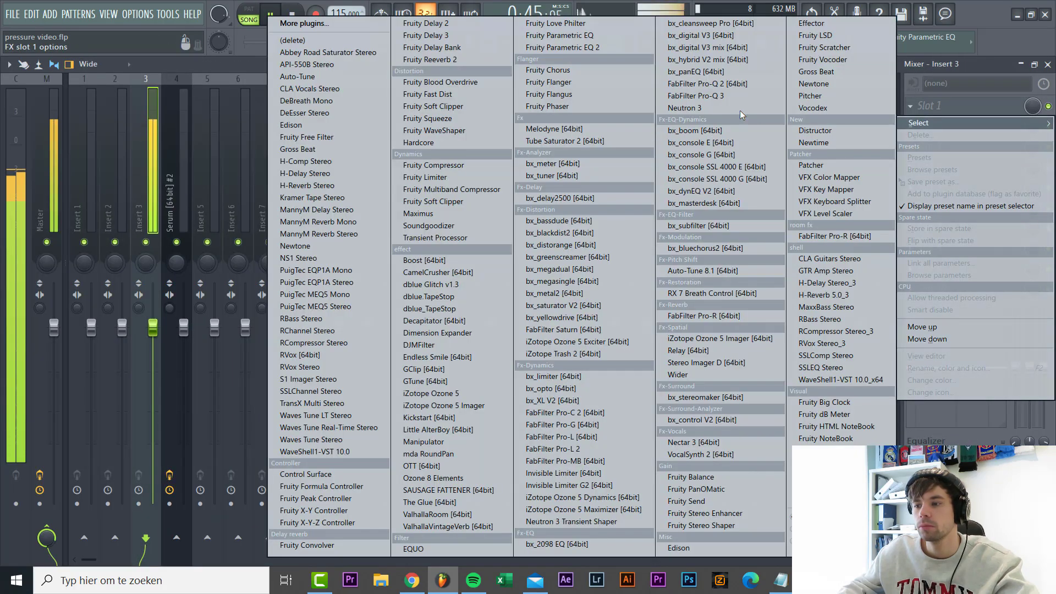
click(722, 96)
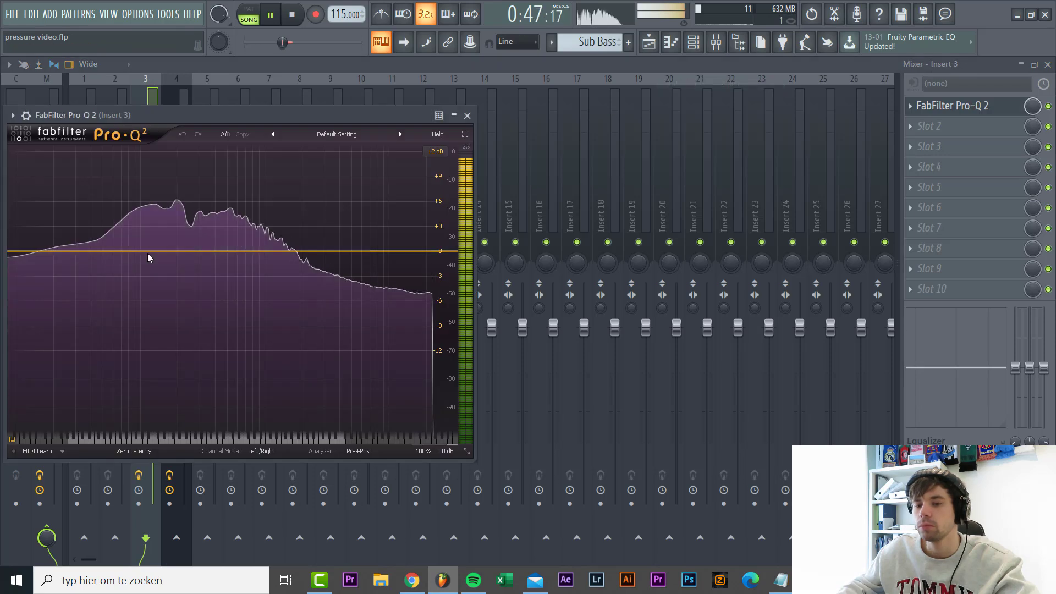
Step: Add a Low Cut band to the main bass EQ at about 126 Hz with a 24 dB/oct slope
click(114, 255)
right_click(115, 256)
mouse_move(182, 277)
click(278, 304)
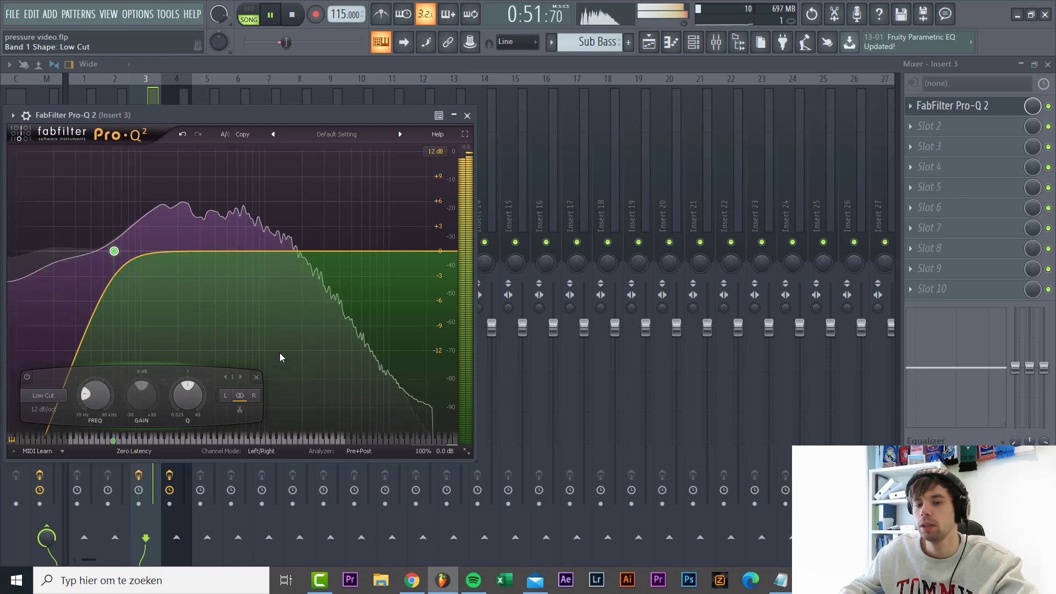
scroll(126, 283, up, 3)
drag(116, 256, 154, 253)
scroll(146, 258, down, 1)
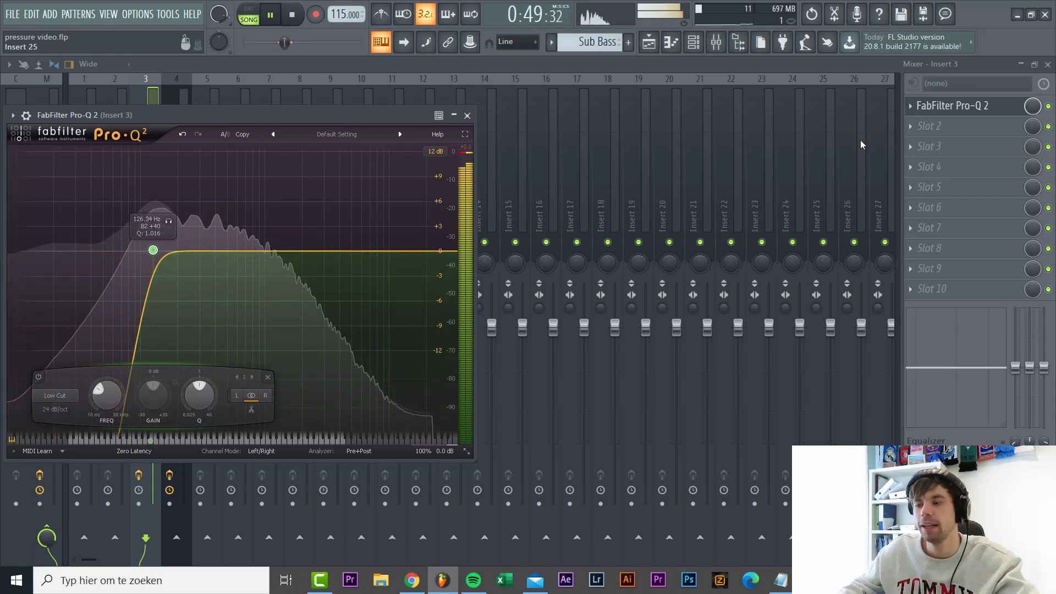
Step: Load Kickstart on Insert 3, choose the first curve of its second row, and move the plugin to slot 5
click(931, 128)
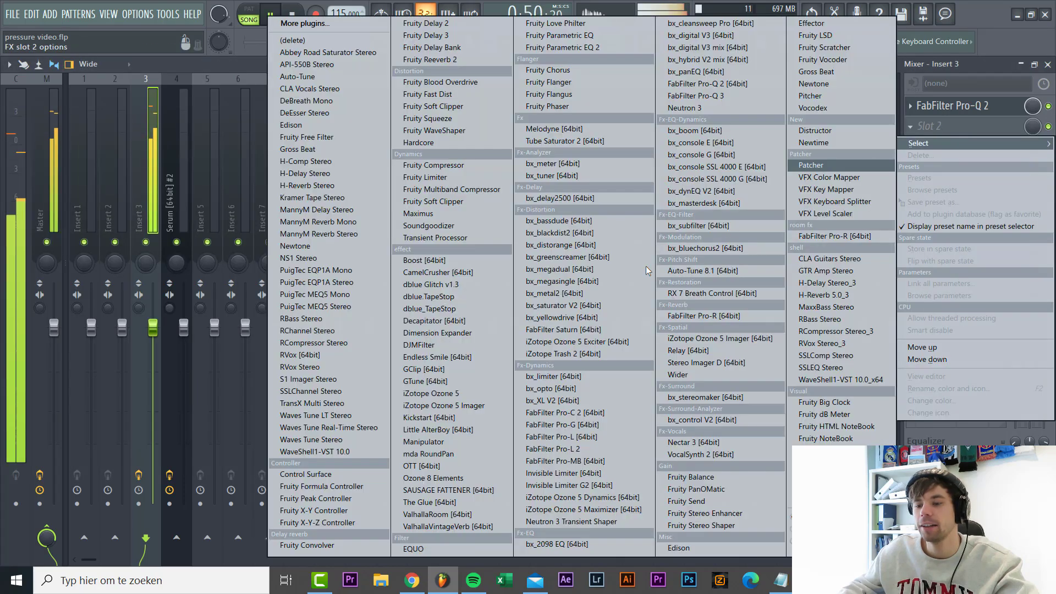
click(455, 418)
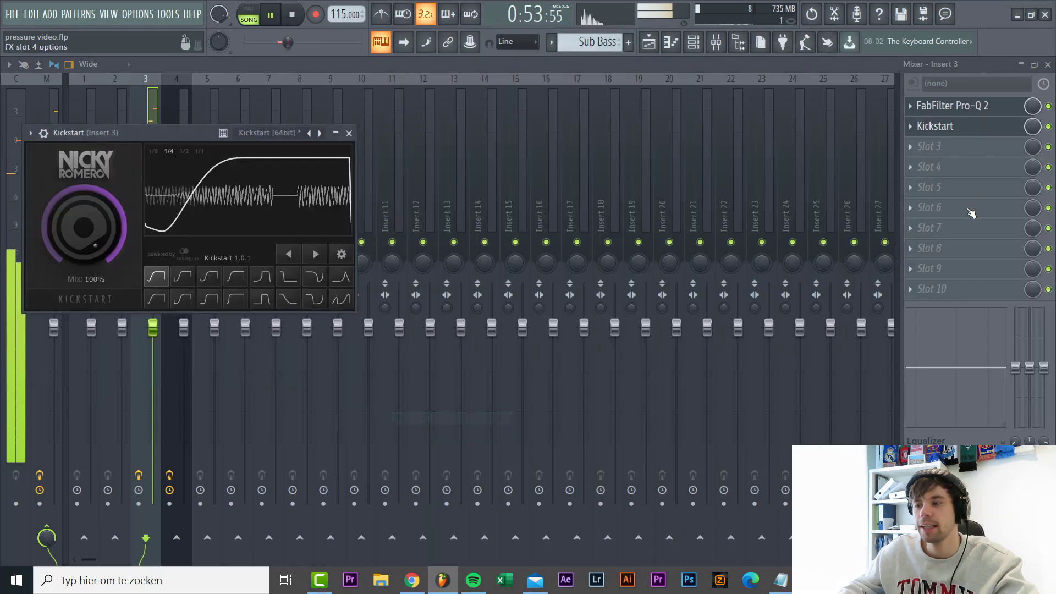
drag(937, 149, 935, 187)
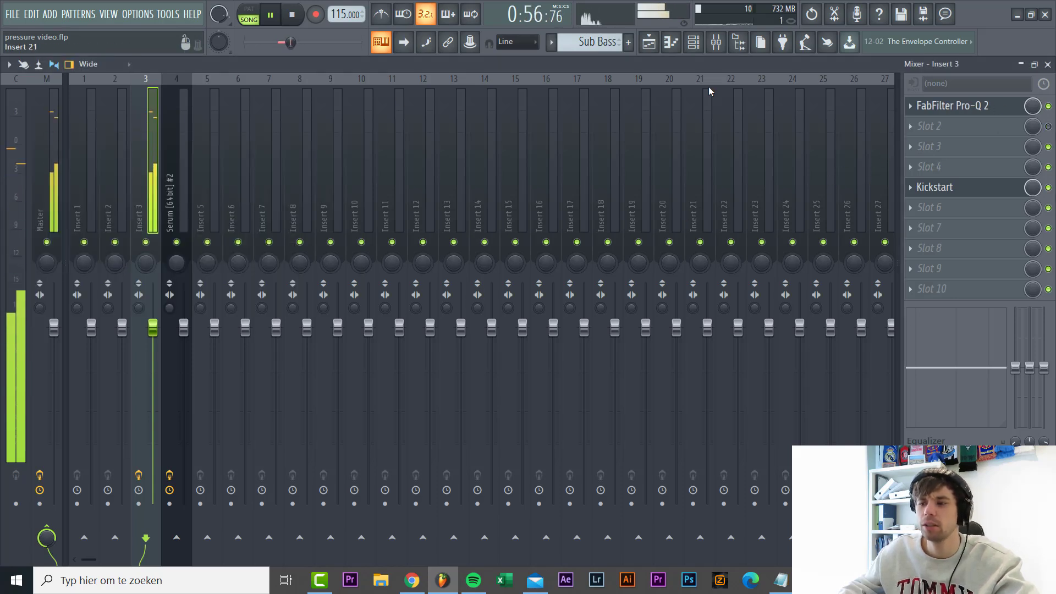
Step: Stop playback and unmute the Sub Bass track alongside the Main Bass in the playlist
click(650, 41)
key(space)
click(67, 286)
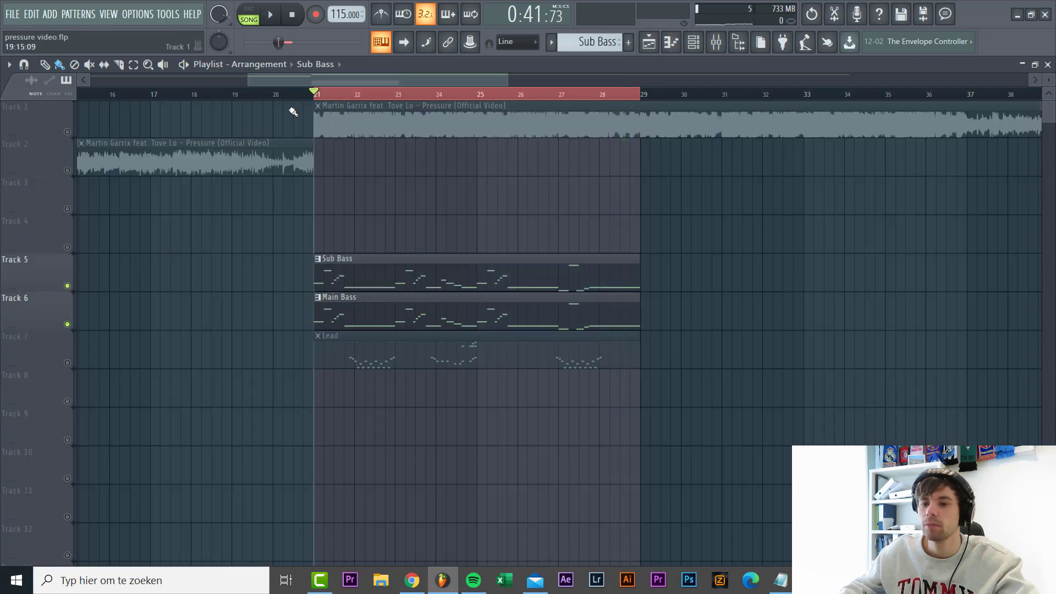
Step: Balance both basses in the mixer by lowering Insert 3's fader and setting the sub bass fader to -6.7 dB
key(F9)
key(space)
drag(153, 328, 184, 333)
key(space)
key(space)
scroll(185, 396, up, 3)
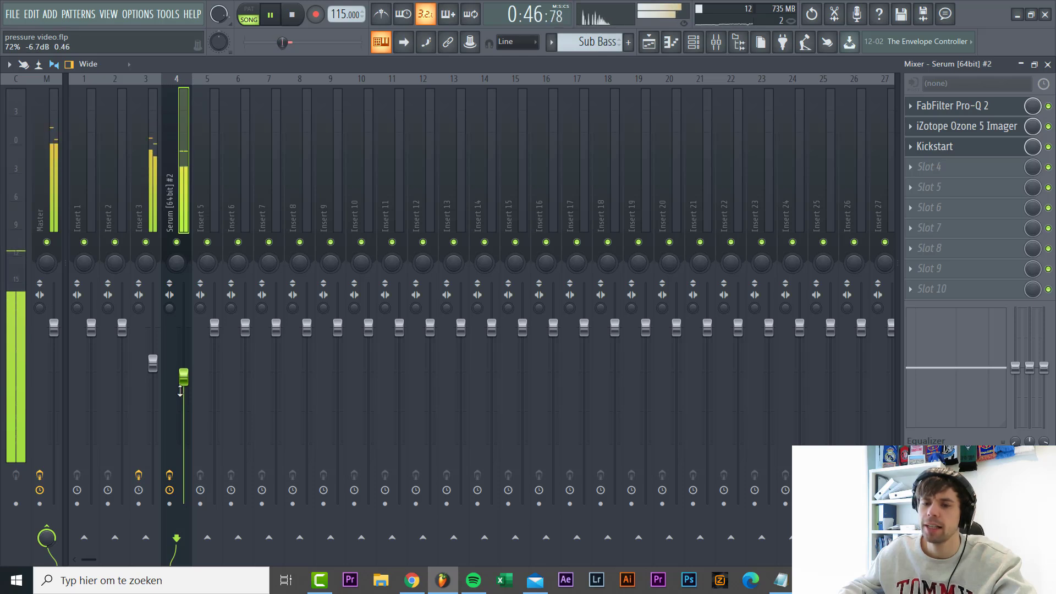
key(space)
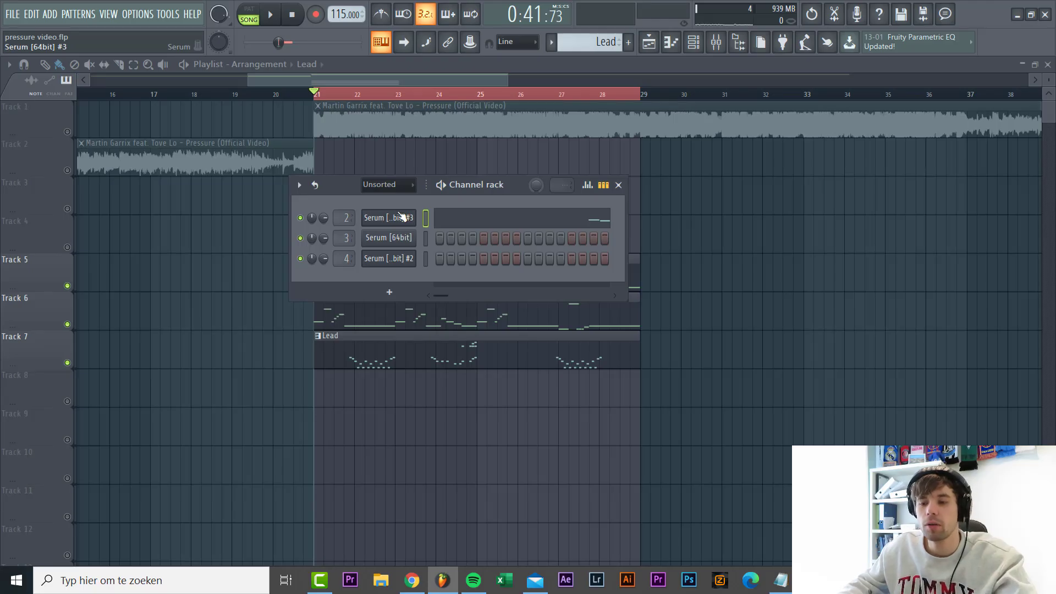
Step: Open the initialised Serum patch for the lead and load the Analog wavetable Basic_McB into oscillator A
click(400, 216)
drag(408, 184, 512, 124)
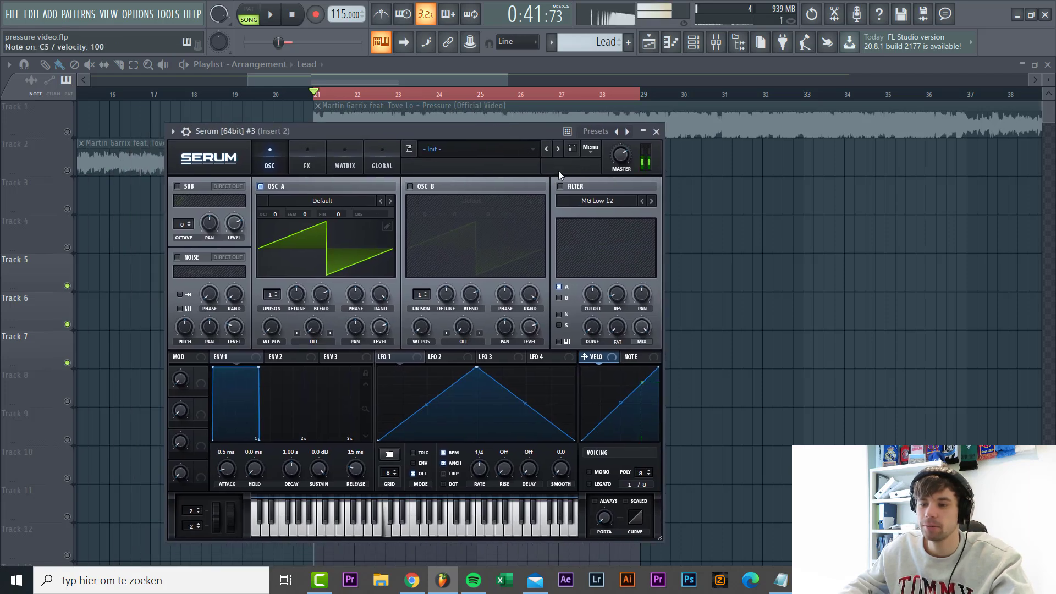
click(334, 198)
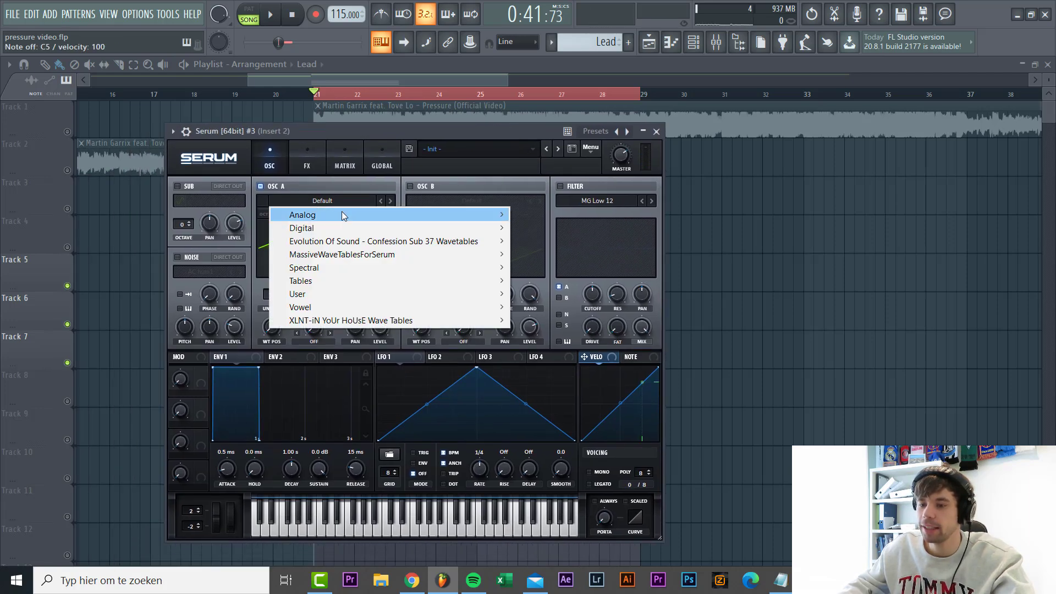
mouse_move(344, 216)
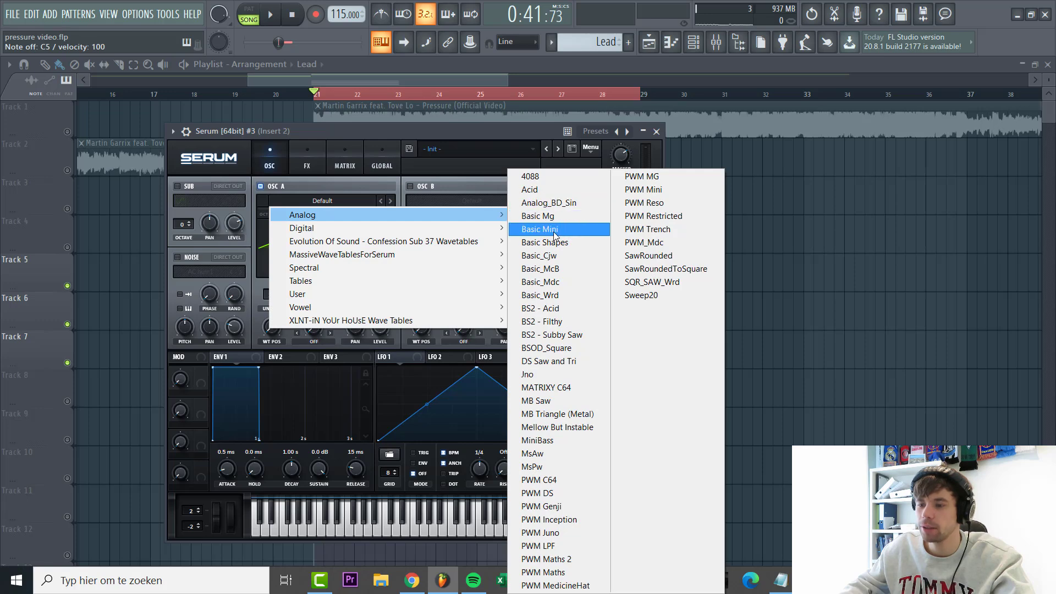
click(571, 270)
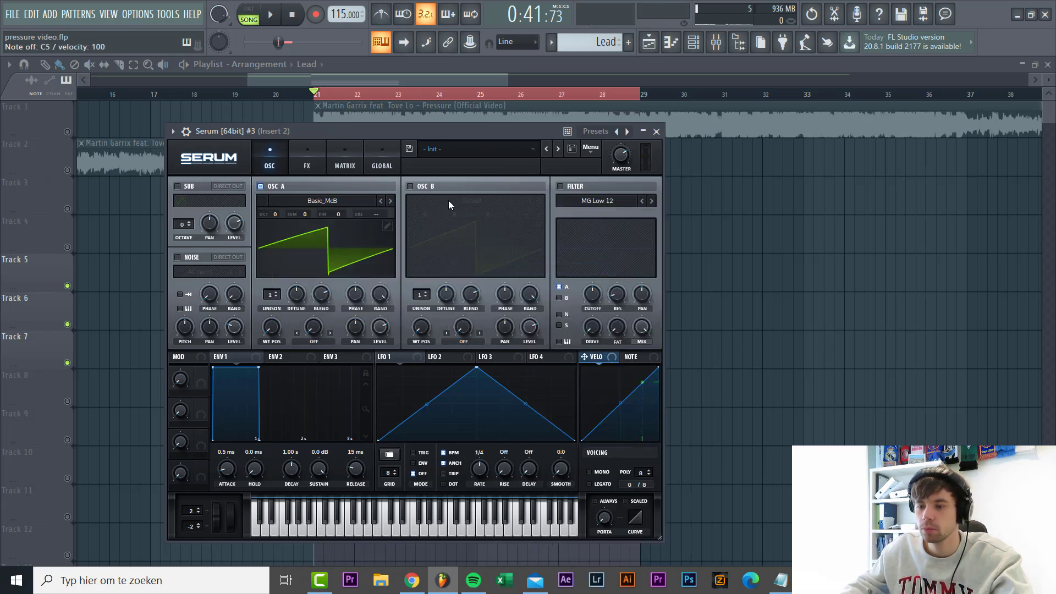
Step: Enable oscillator B on the lead patch and load the Analog wavetable Basic_McB into it
click(410, 187)
click(420, 199)
mouse_move(498, 215)
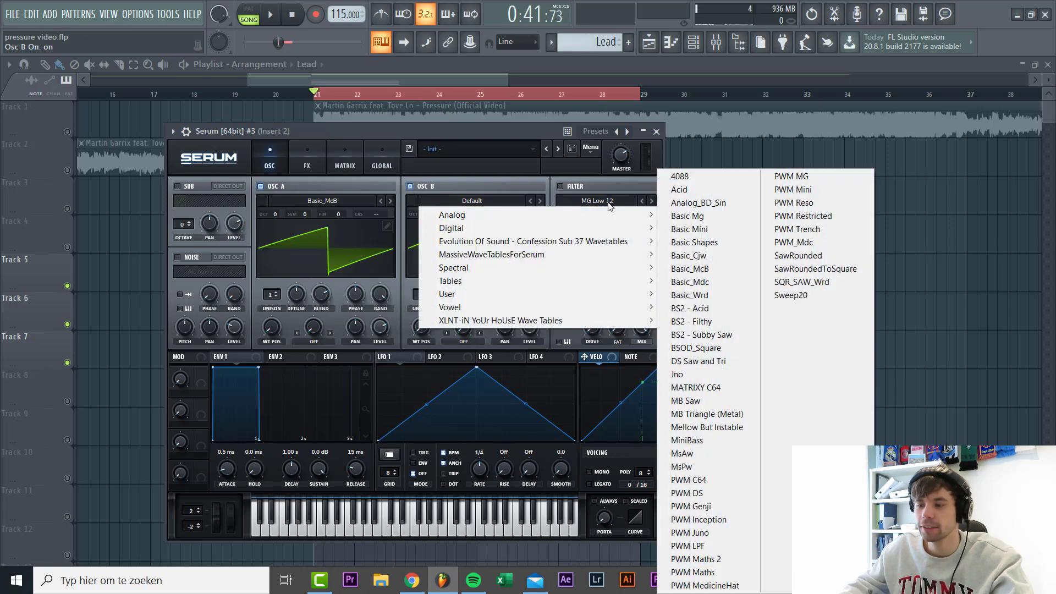
click(701, 269)
Step: Enable the MG Low 24 filter for both oscillators with fat at 48%, and lower the master volume to 42%
click(561, 186)
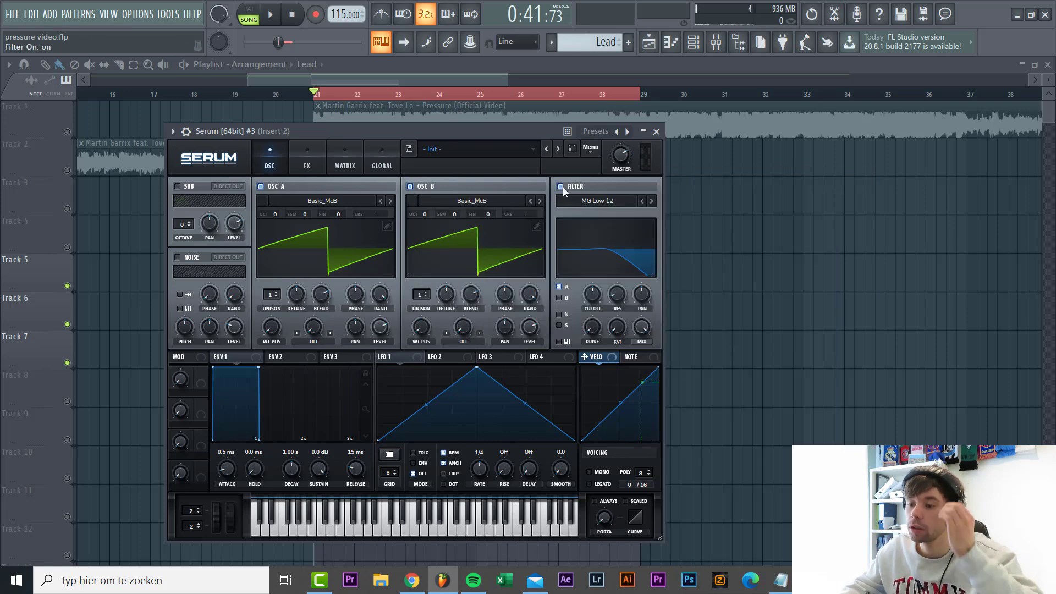
click(652, 202)
drag(596, 283, 593, 276)
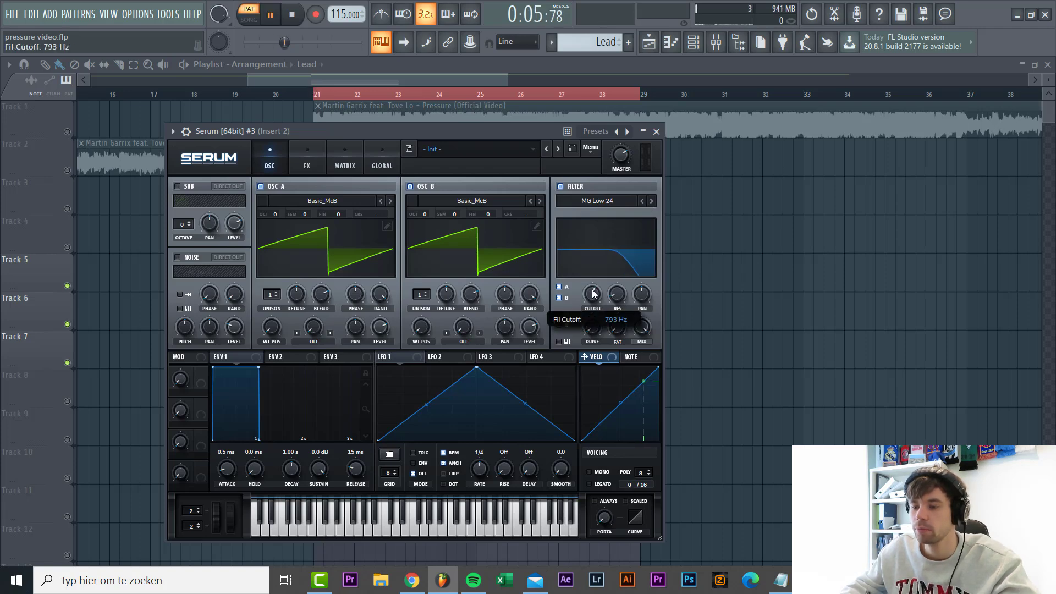
drag(590, 341, 621, 275)
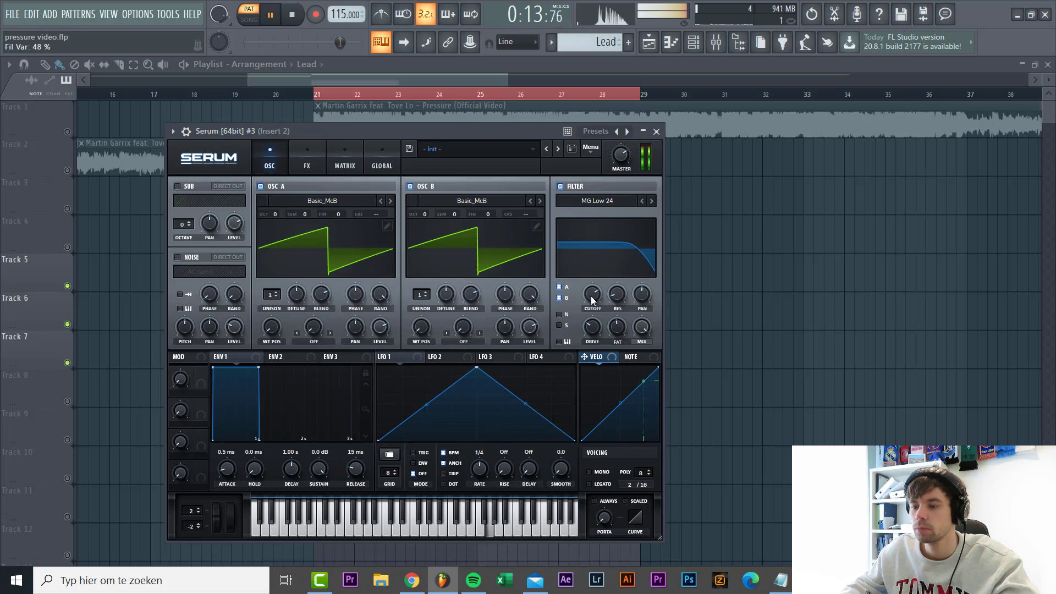
scroll(624, 164, down, 3)
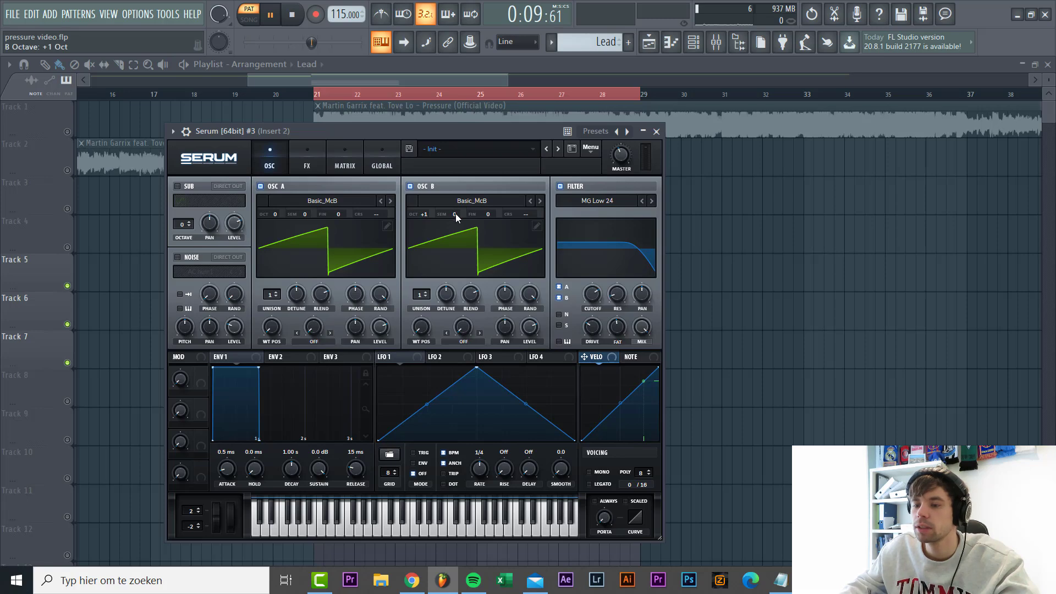
Step: Transpose oscillator B up one octave and seven semitones and set its level to 33%
scroll(456, 214, up, 4)
right_click(454, 213)
click(447, 211)
scroll(454, 214, up, 1)
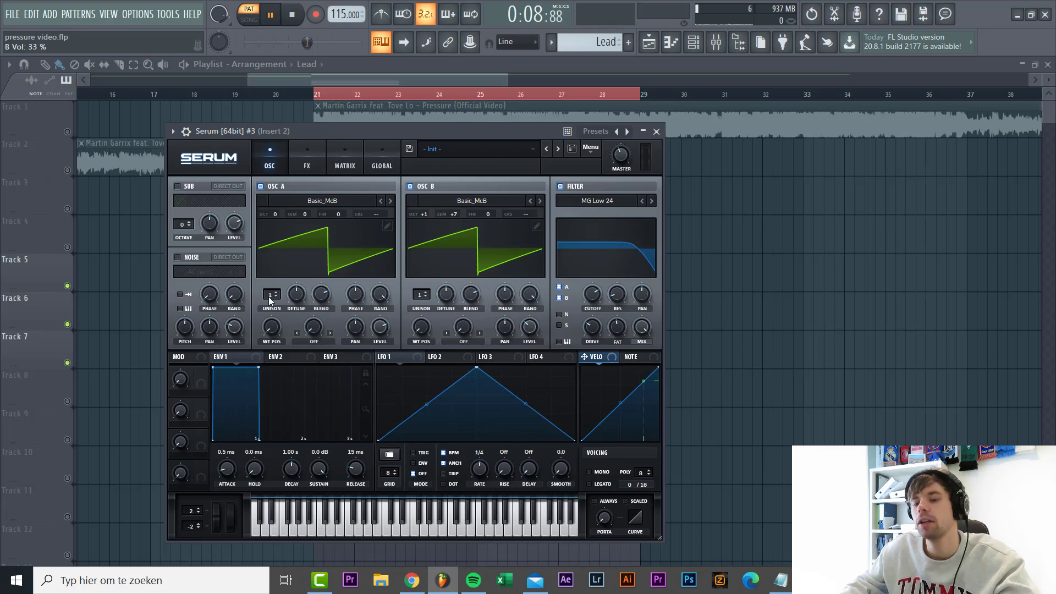
Step: Give oscillator A 4 unison voices and set envelope 1's sustain to -8.3 dB and release to 71 ms
drag(272, 295, 276, 281)
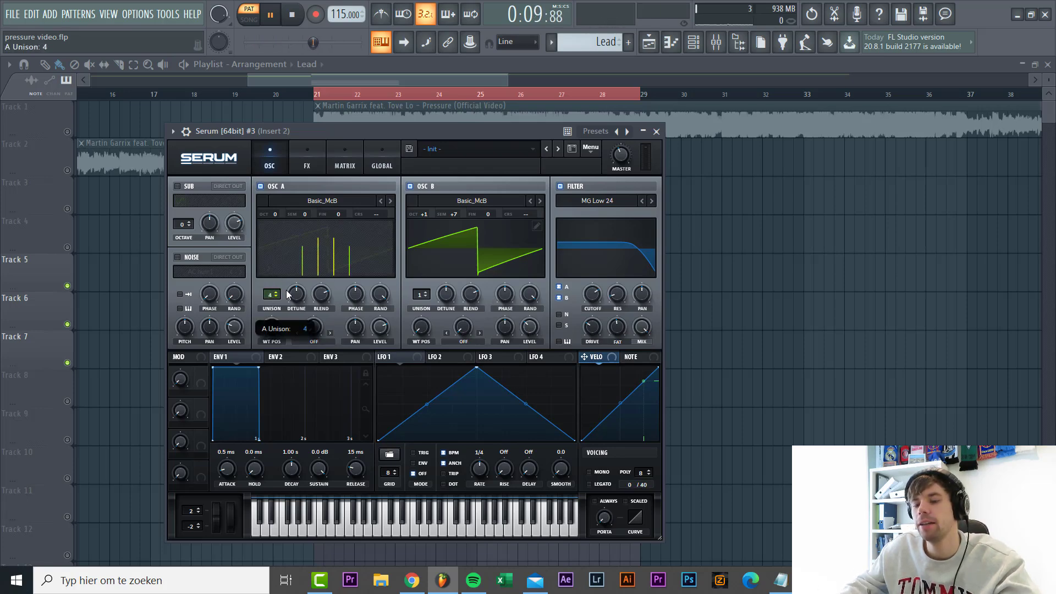
mouse_move(294, 300)
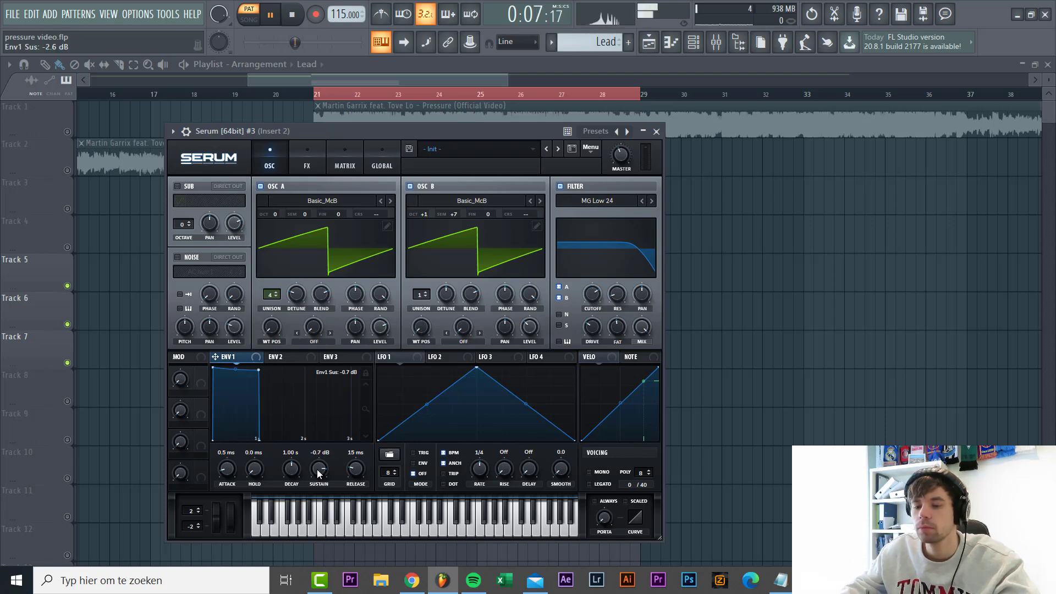
scroll(318, 468, down, 1)
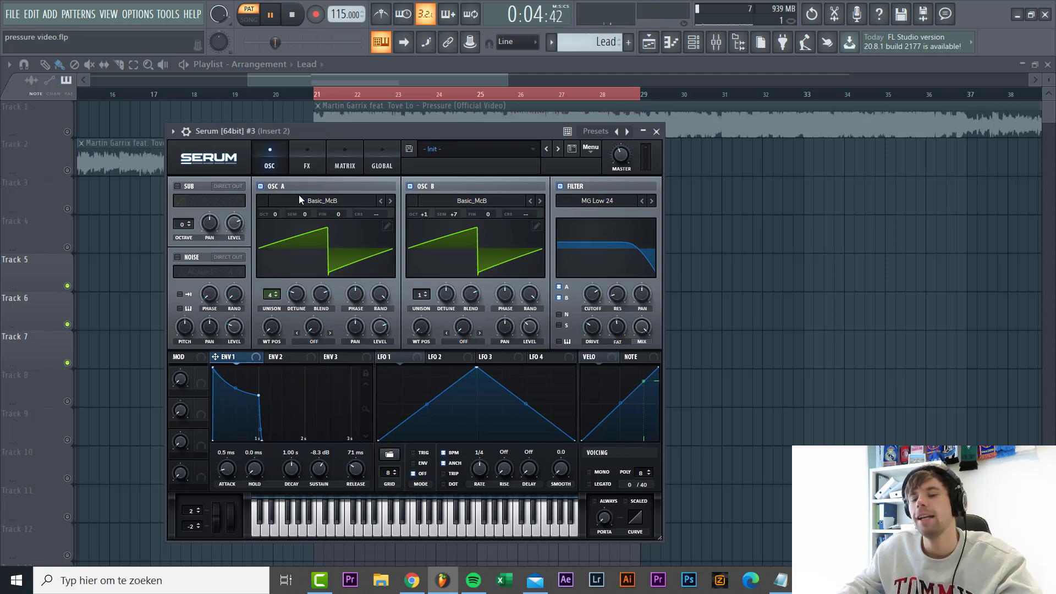
Step: Enable the distortion effect as SoftClip with a pre low-pass filter at 13290 Hz and a reduced mix
click(306, 156)
click(181, 205)
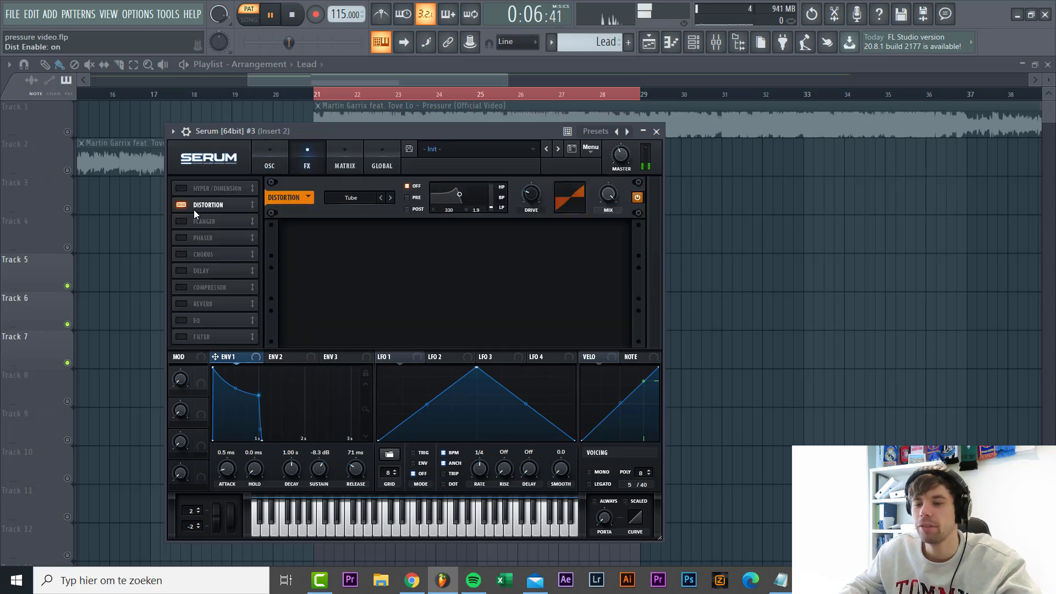
click(391, 197)
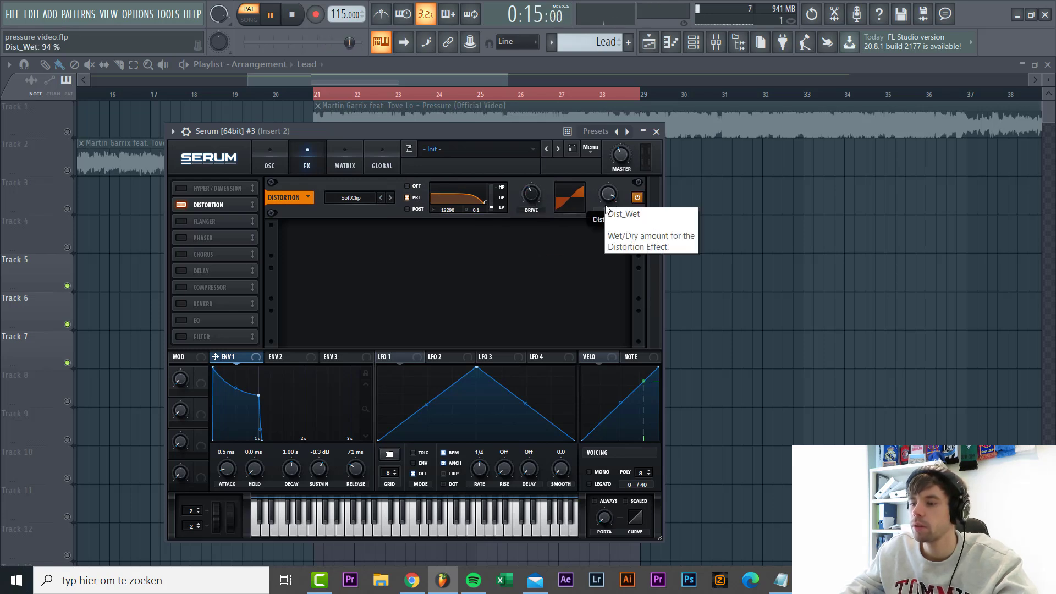
scroll(605, 203, down, 5)
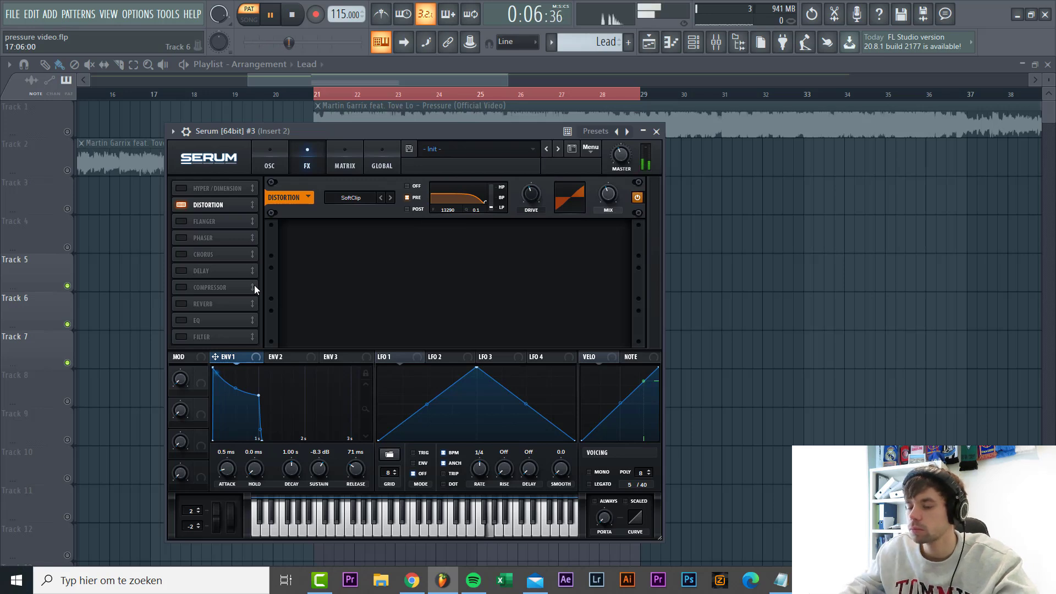
Step: Add the compressor directly after the distortion with threshold -10.8 dB, attack 6.4 ms and gain 3.2 dB
click(180, 287)
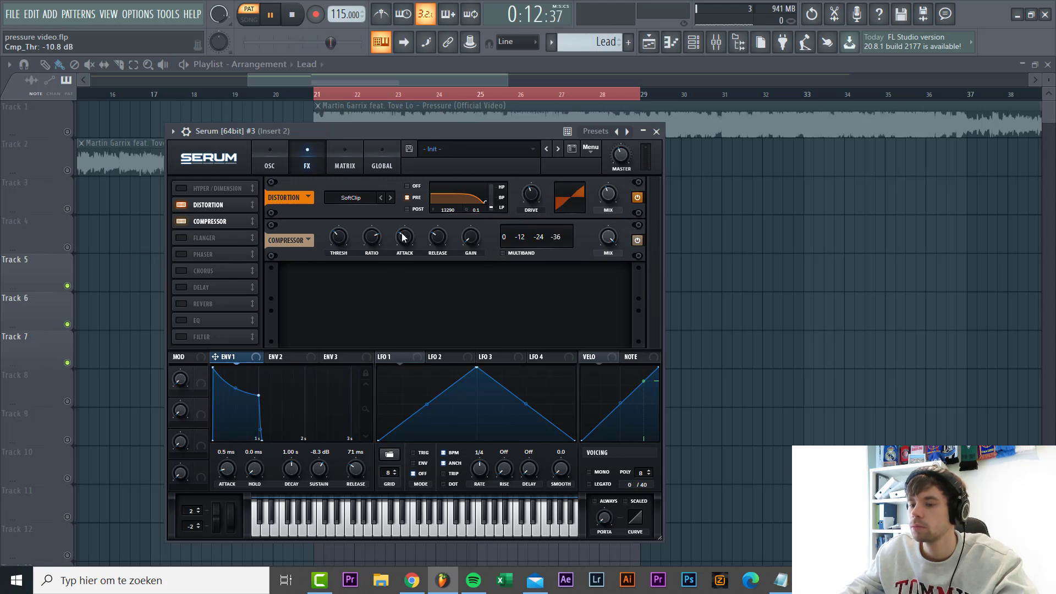
scroll(403, 236, down, 2)
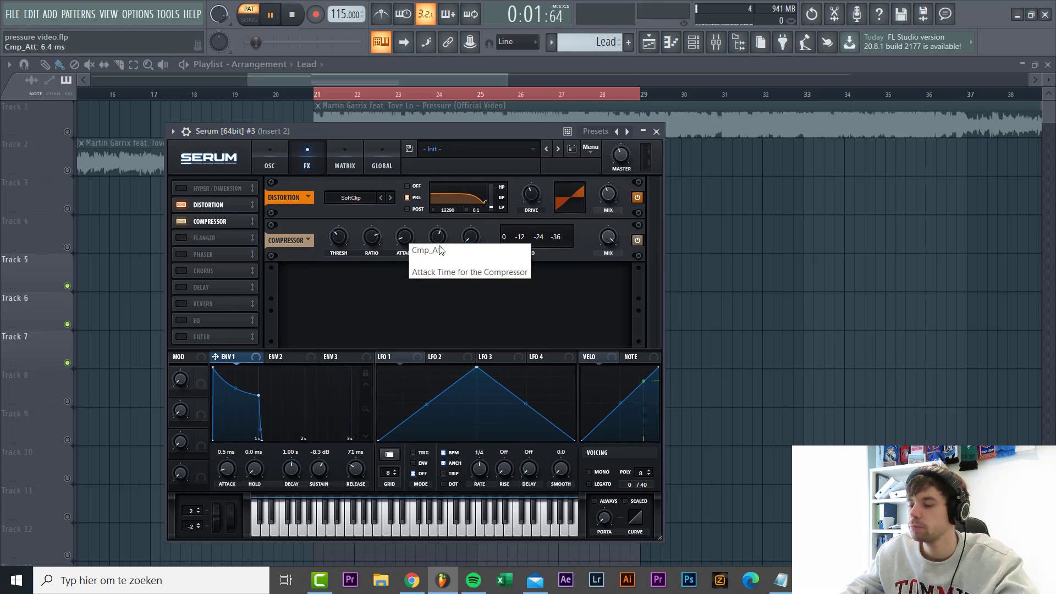
scroll(471, 238, down, 3)
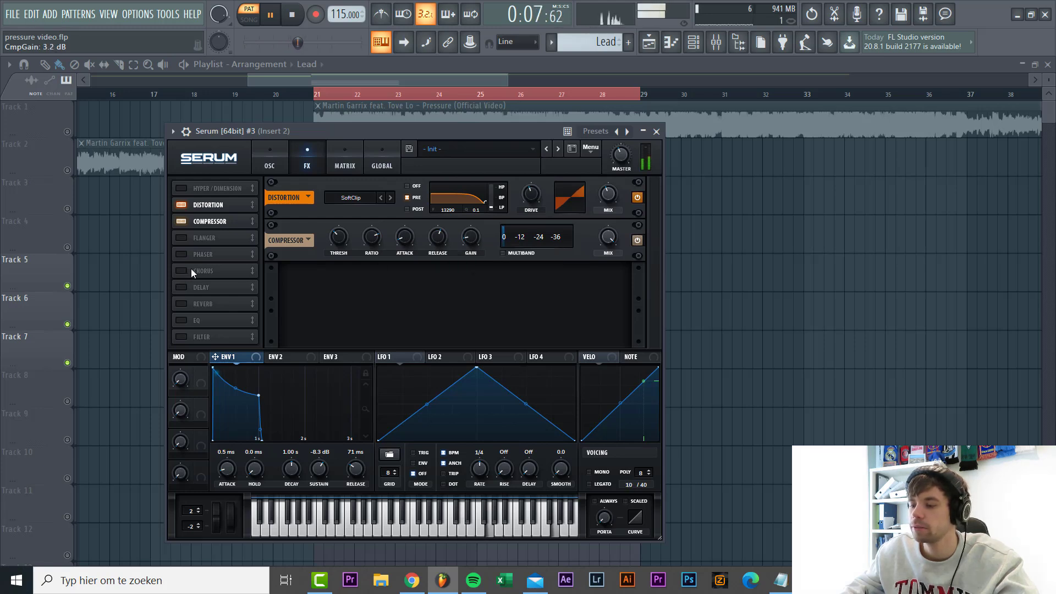
Step: Add the EQ directly after the compressor and set its low band to a high-pass at 130 Hz
click(190, 320)
drag(191, 322, 201, 237)
click(422, 295)
scroll(338, 283, down, 2)
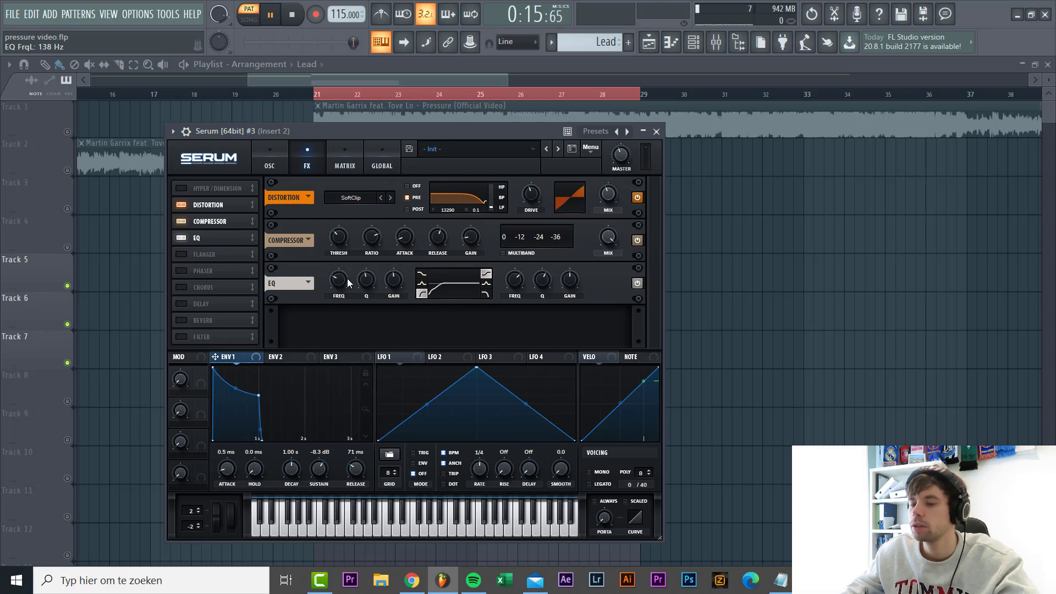
mouse_move(340, 286)
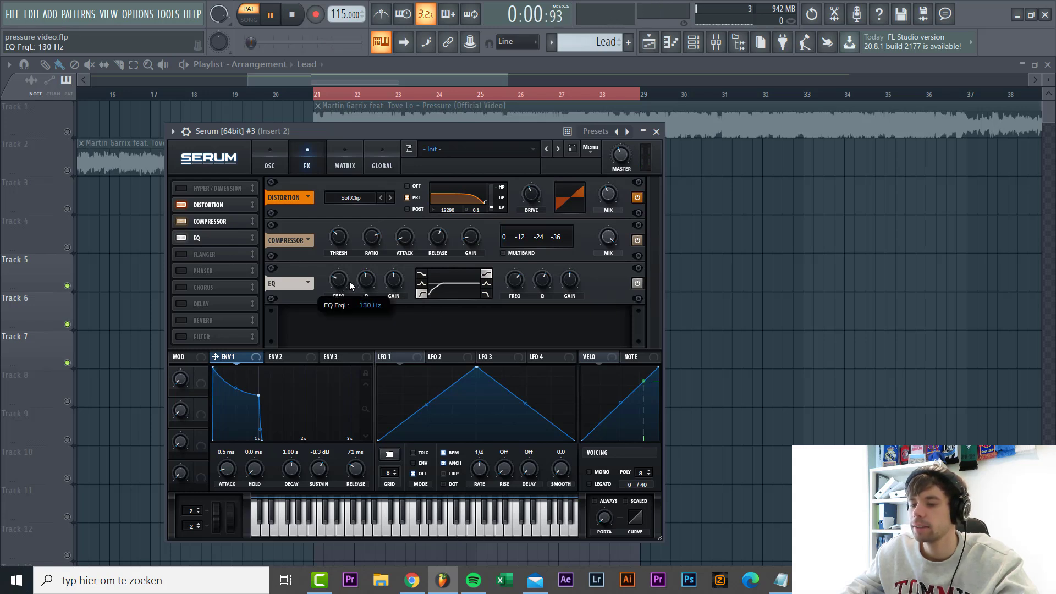
Step: Cut the EQ's high band by 4.8 dB as a peak band at 263 Hz
mouse_move(567, 286)
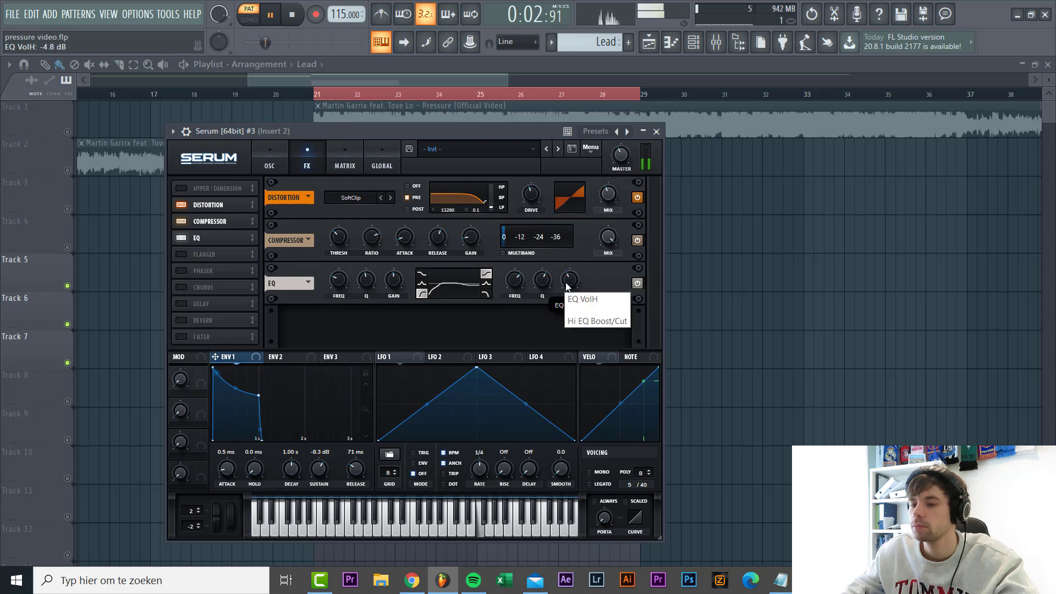
click(486, 283)
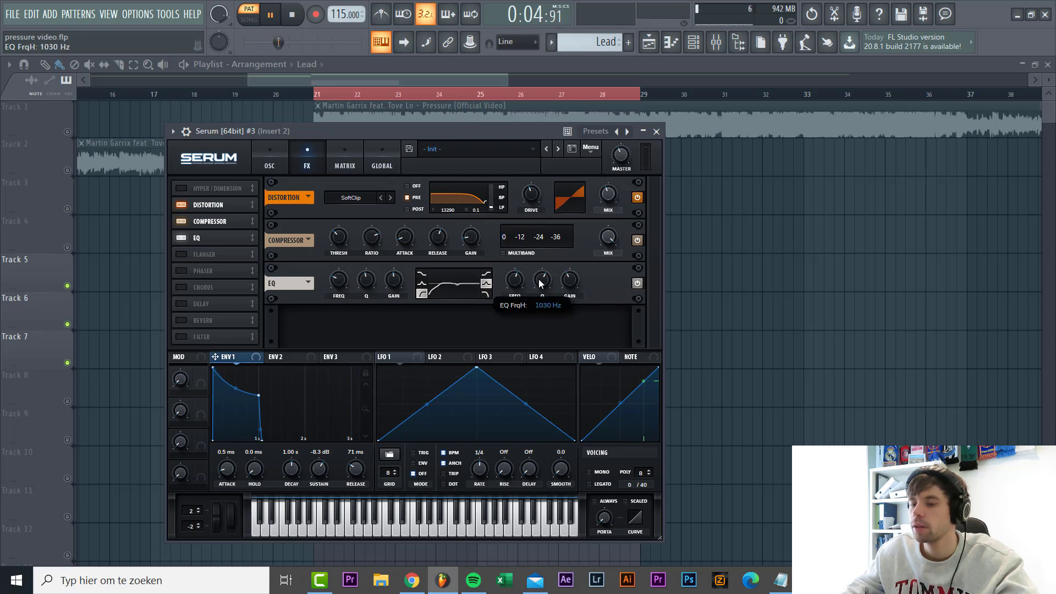
scroll(515, 281, down, 2)
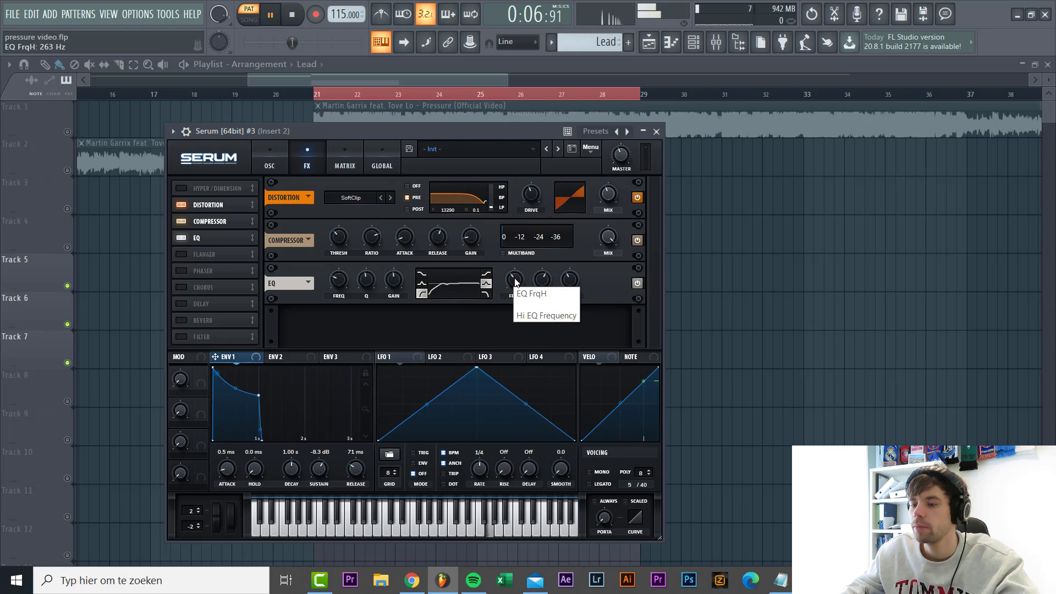
Step: Add the MG Low 12 filter effect after the EQ and lower its cutoff to 8 Hz
drag(202, 337, 212, 256)
click(395, 326)
drag(423, 326, 404, 375)
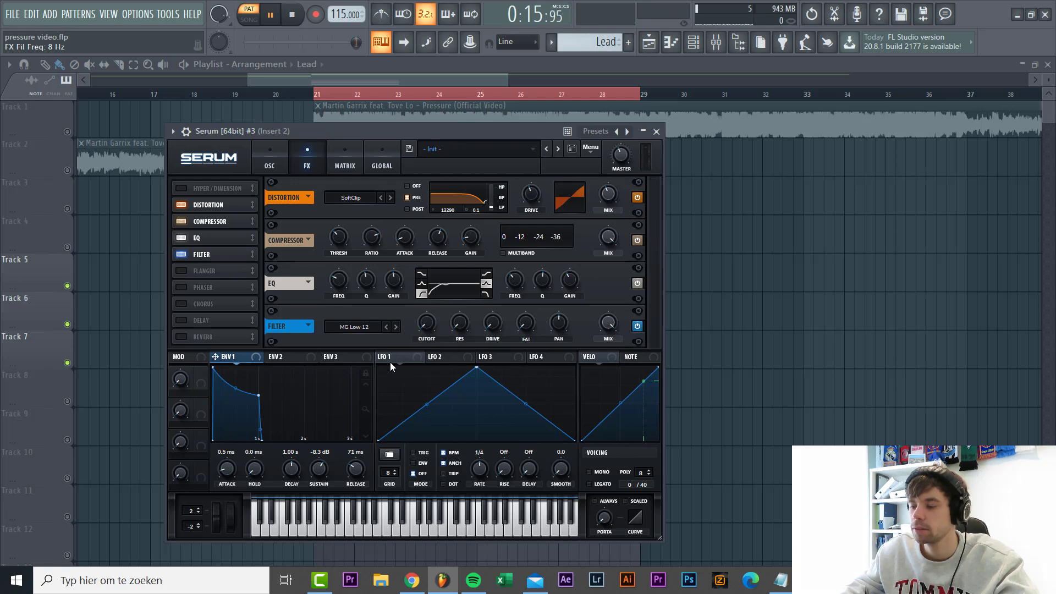
Step: Modulate the effect filter's cutoff with LFO 1, moving its peak earlier and using trigger mode at a 1/16 rate
click(387, 359)
drag(477, 367, 424, 325)
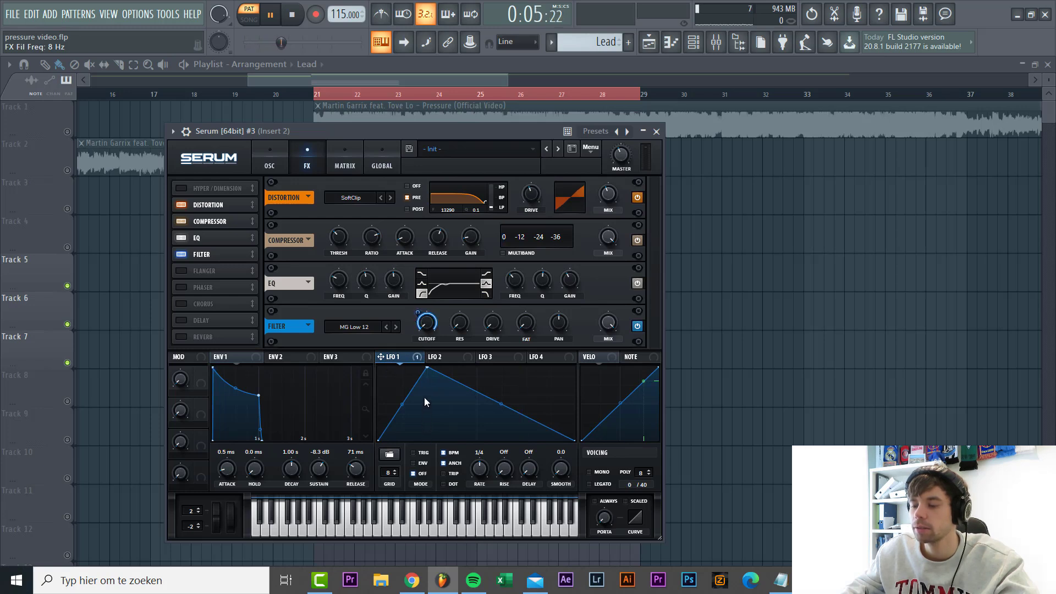
click(422, 453)
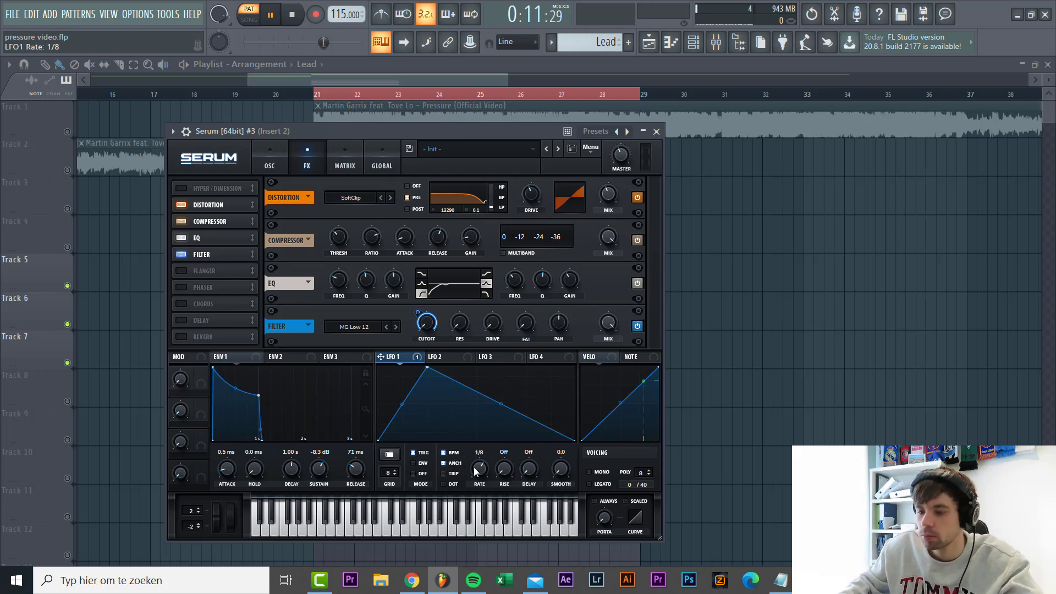
scroll(477, 471, up, 1)
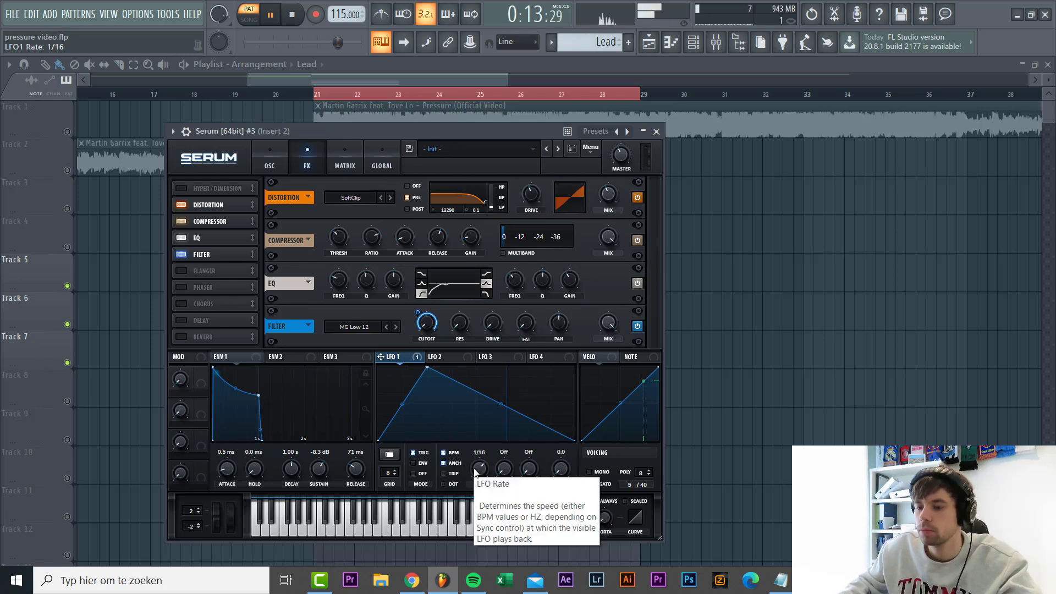
Step: Raise the effect filter's drive to 22% and its fat amount to 40%
scroll(494, 332, up, 3)
scroll(494, 332, up, 2)
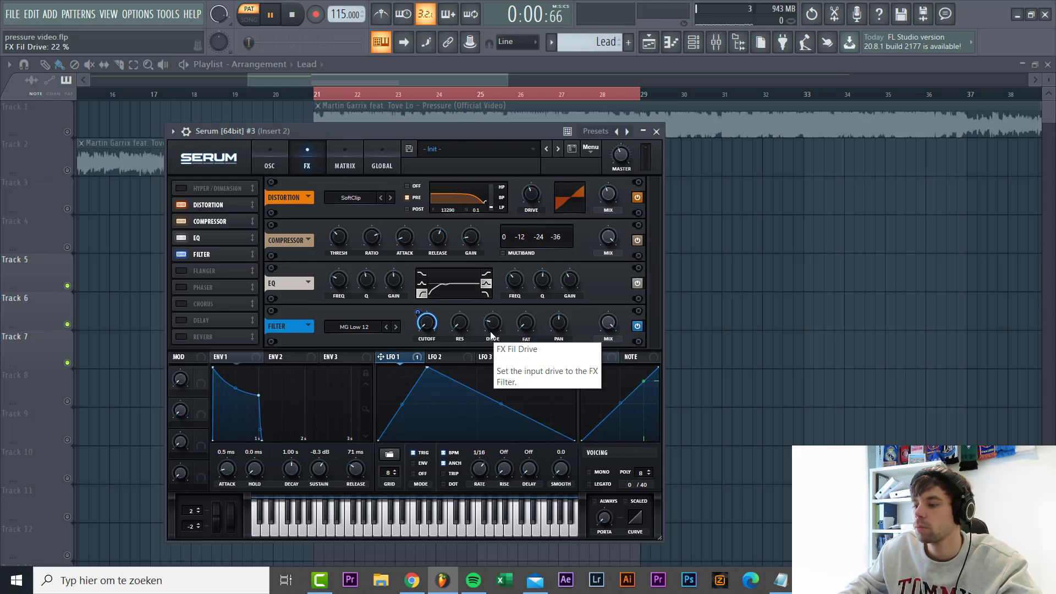
scroll(494, 325, up, 1)
scroll(522, 327, up, 7)
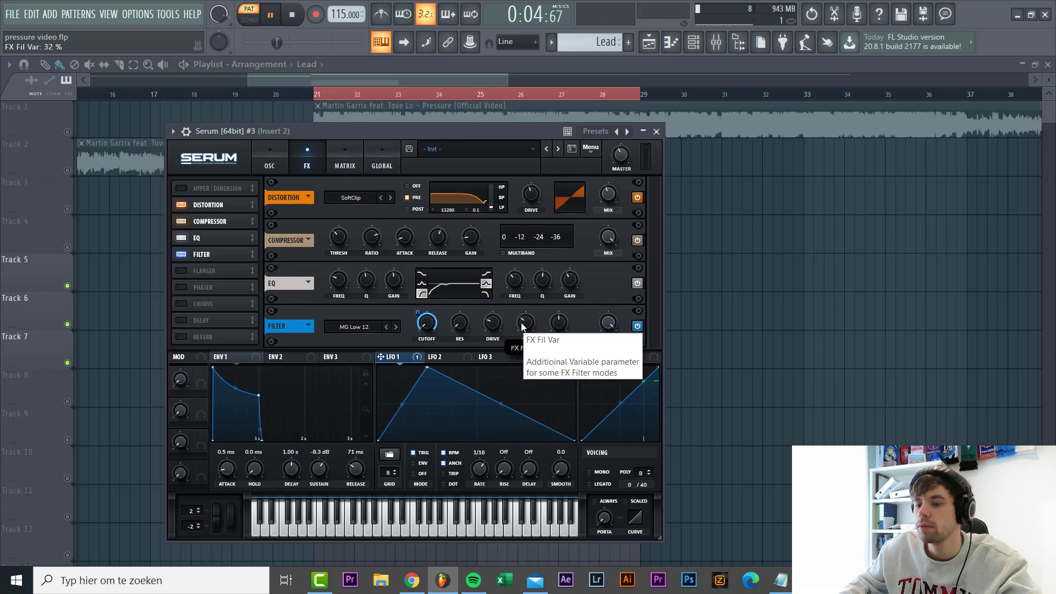
Step: Set the oscillator filter's cutoff to 3604 Hz, LFO 1's smoothing to 24.0 and the master volume to 70%
click(277, 153)
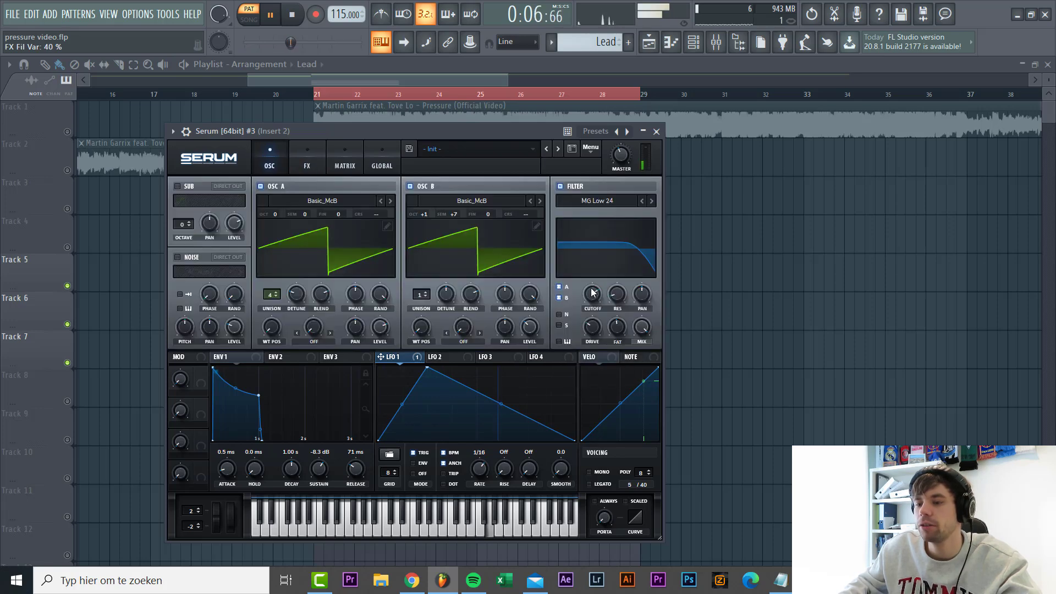
scroll(593, 293, up, 2)
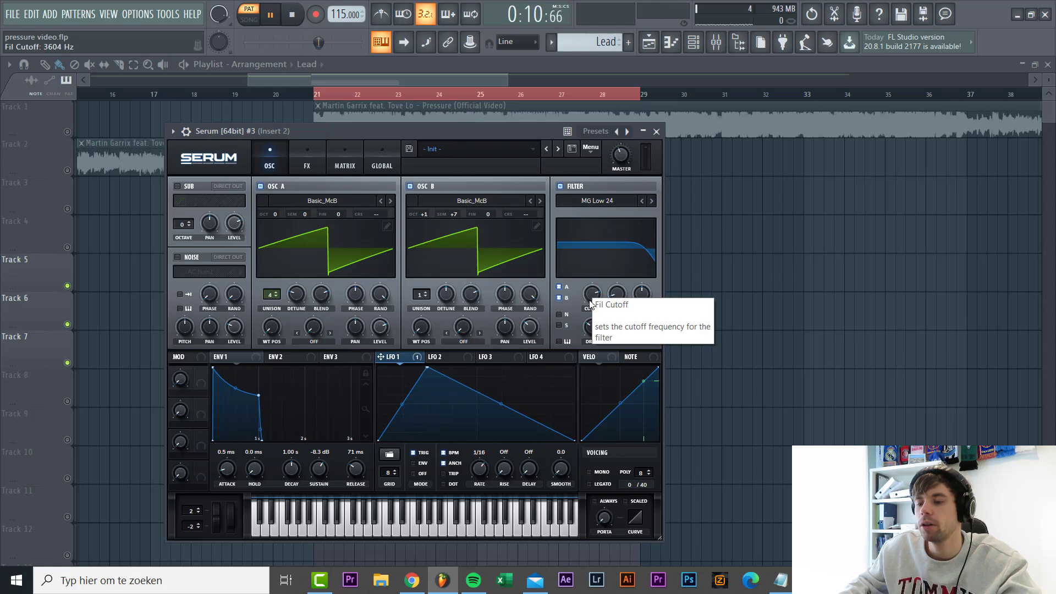
click(306, 161)
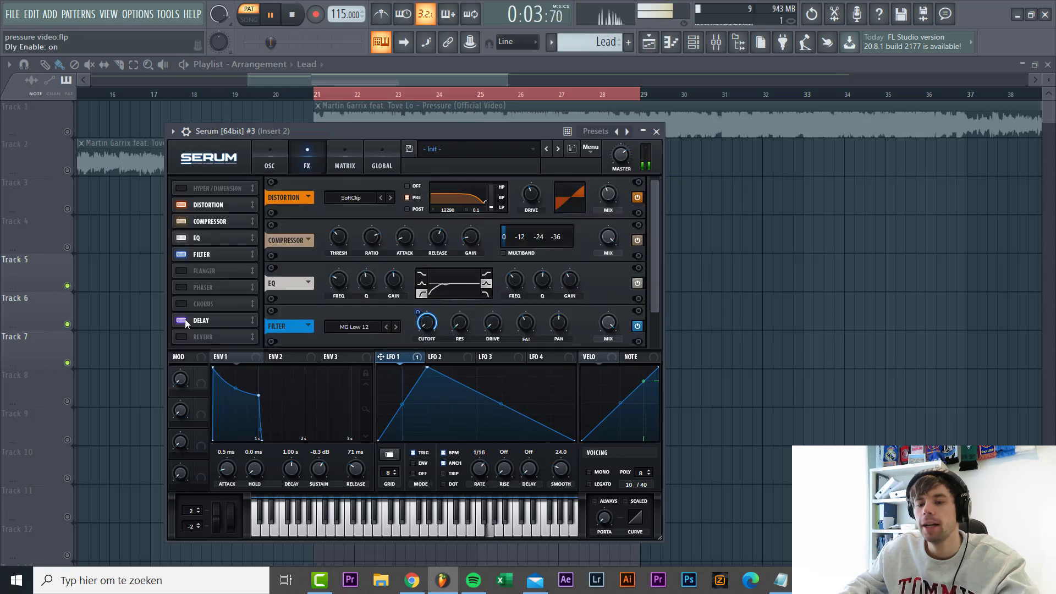
Step: Enable the delay and reverb effects, setting the delay to ping-pong with its filter at 14072 Hz and Q 1.5
click(182, 336)
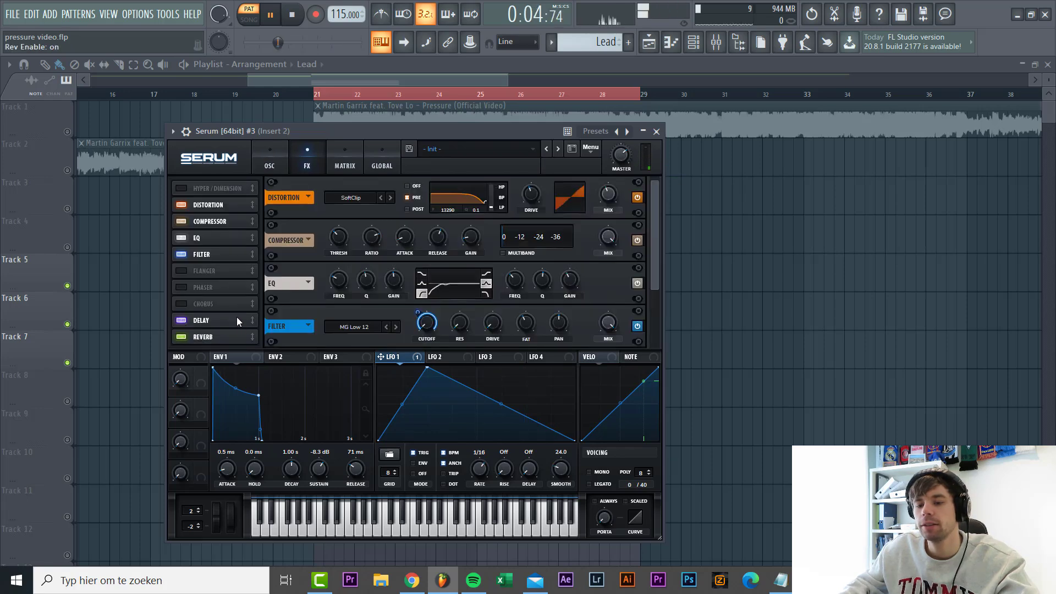
scroll(463, 341, down, 2)
drag(494, 276, 520, 286)
click(536, 285)
Step: Set both the reverb mix and the delay mix to 22%
drag(609, 326, 609, 321)
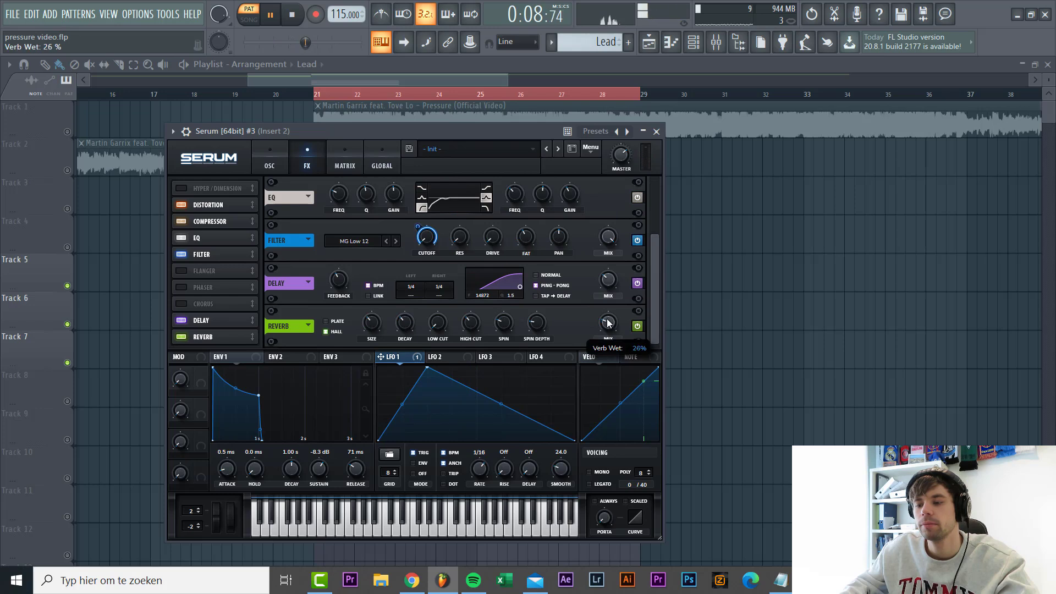
drag(608, 285, 605, 288)
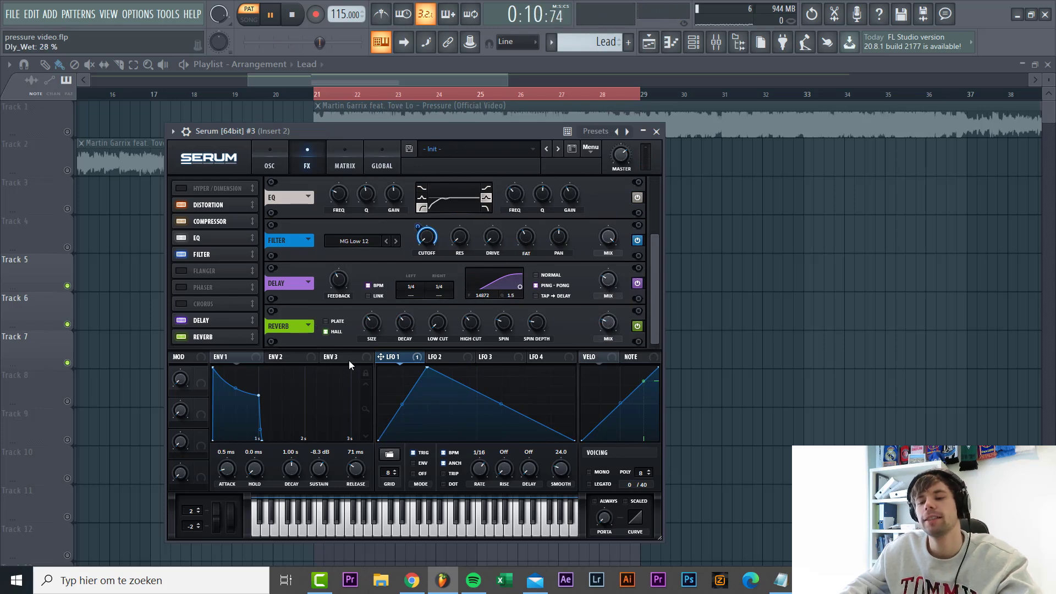
click(432, 322)
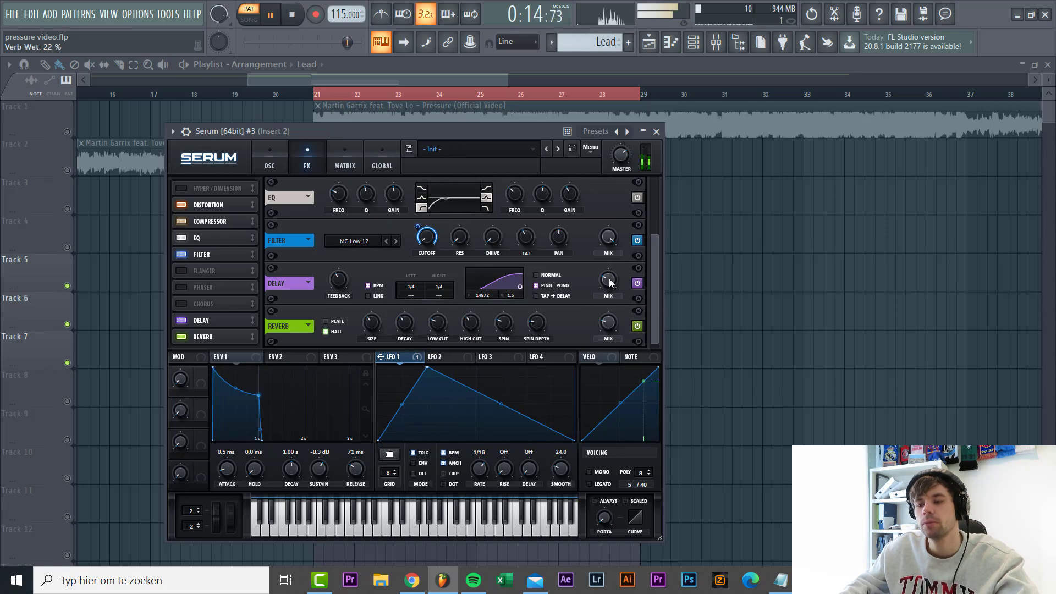
scroll(608, 280, down, 2)
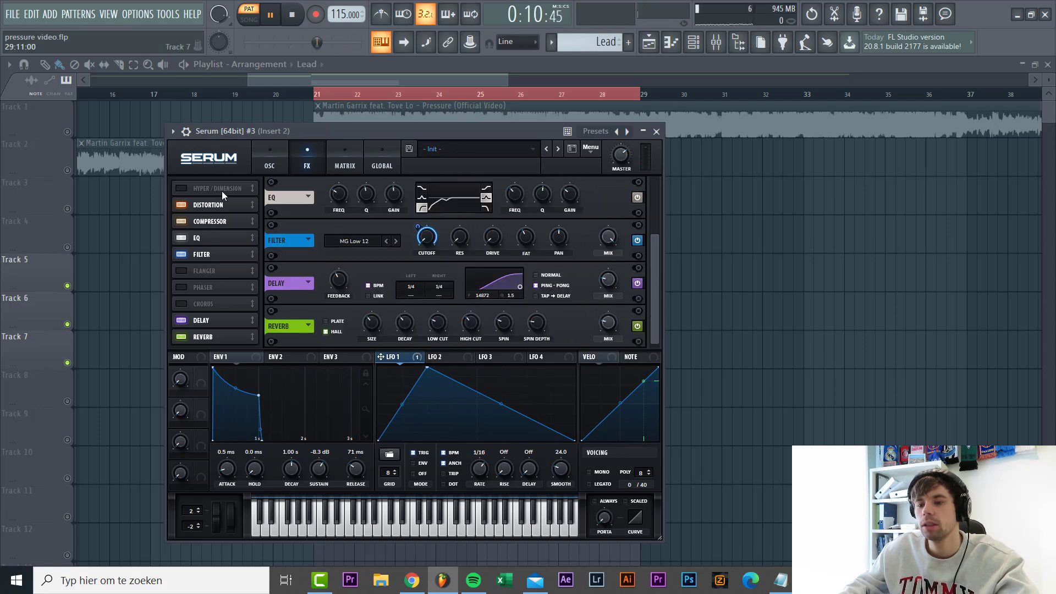
Step: Load OTT in the first effect slot of the lead's mixer insert and set its depth to 28%
click(186, 131)
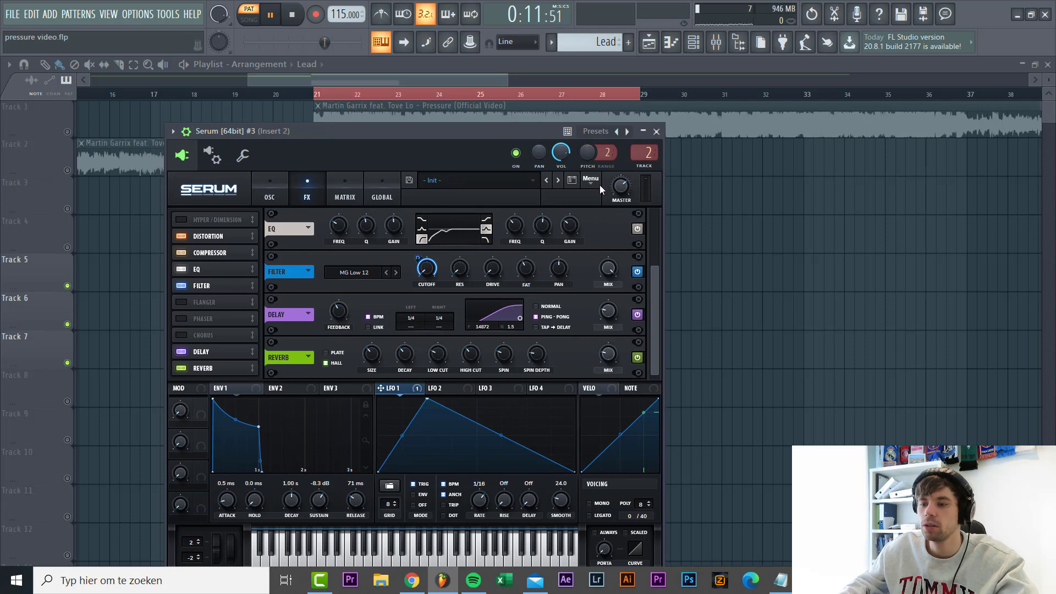
click(641, 165)
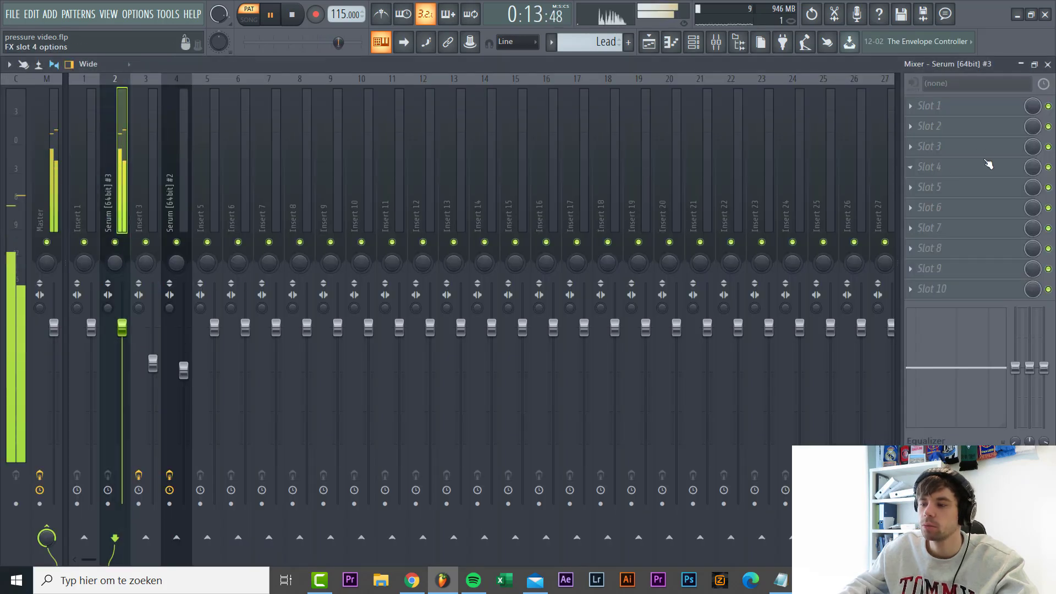
click(954, 110)
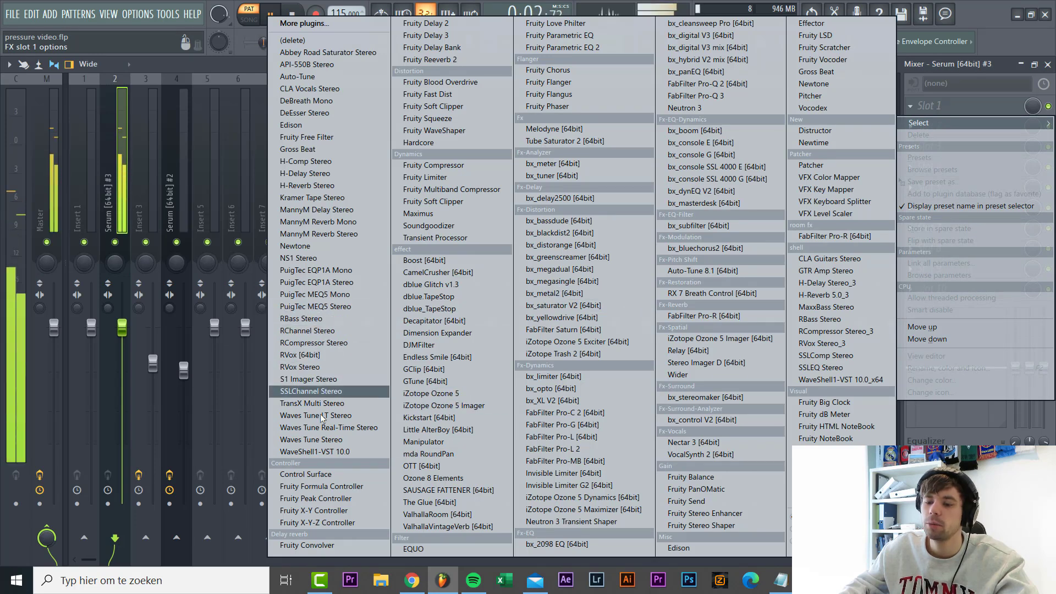
click(421, 466)
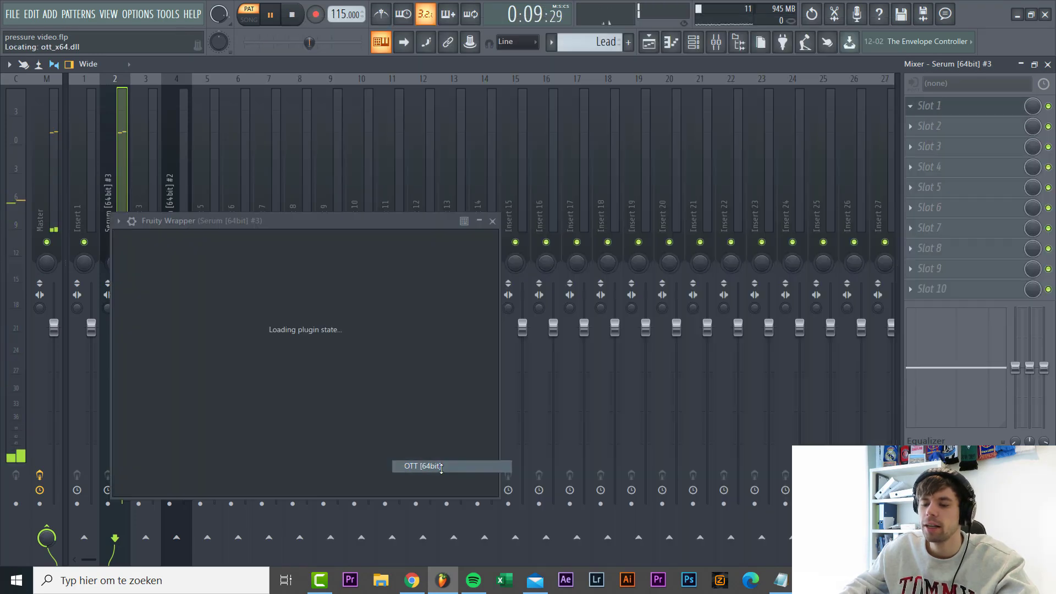
drag(137, 301, 127, 363)
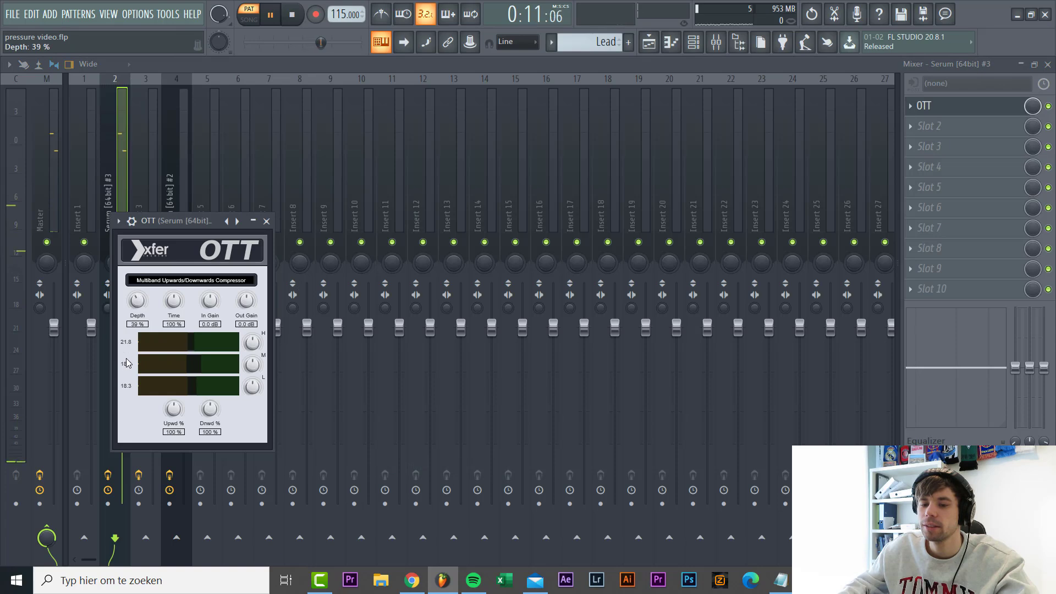
drag(141, 304, 140, 293)
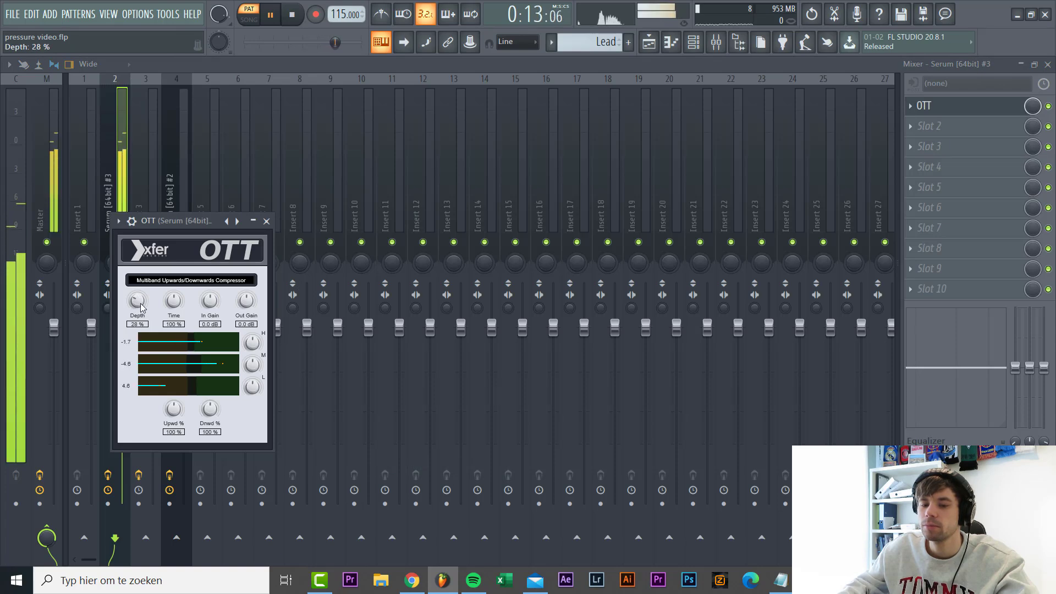
Step: Add FabFilter Pro-Q 2 in slot 2 and create a low-cut band on its curve
click(956, 121)
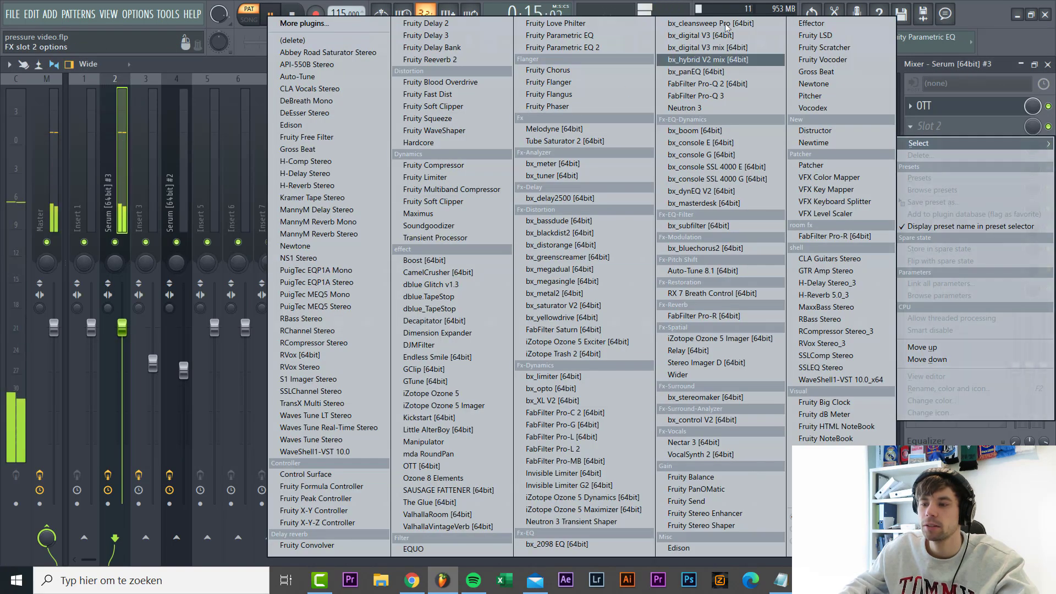
click(715, 84)
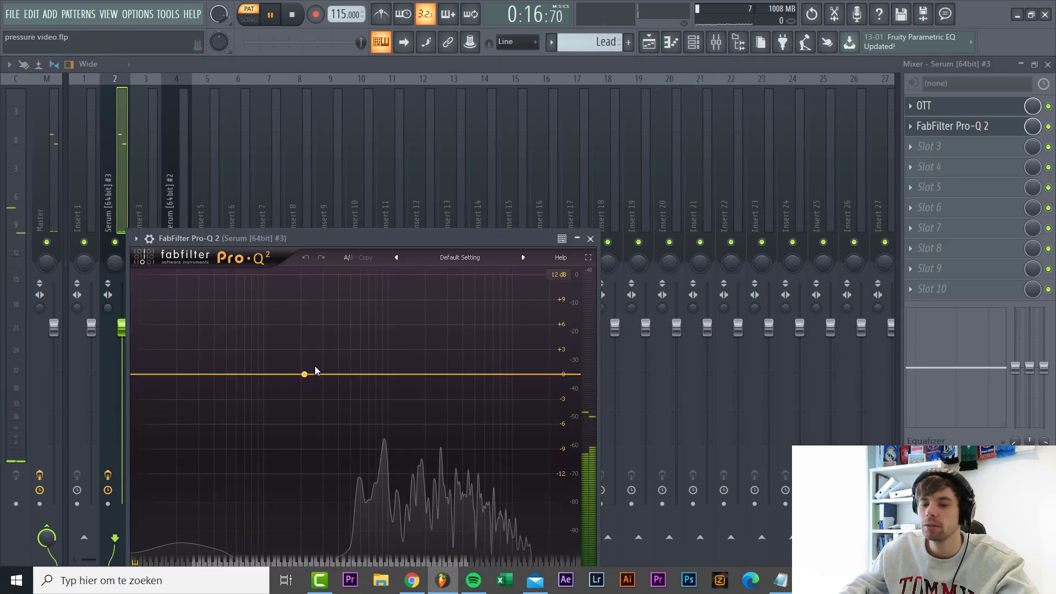
click(332, 375)
right_click(332, 375)
mouse_move(358, 394)
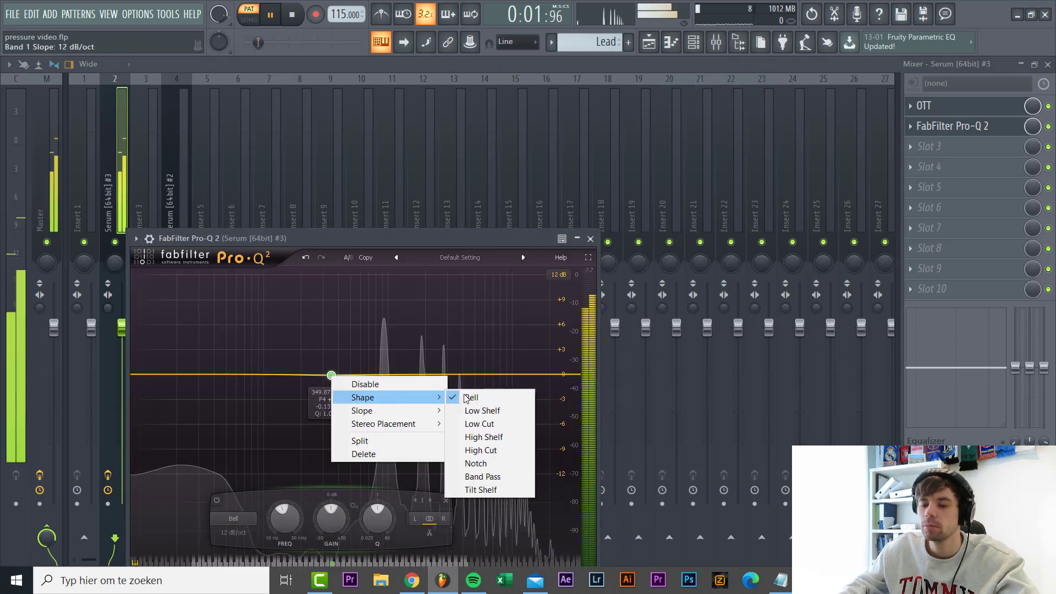
click(474, 424)
Step: Raise the low cut's frequency and add two narrow bell dips just above it, one at about 692 Hz and -0.66 dB
scroll(331, 375, up, 1)
drag(331, 374, 389, 408)
drag(375, 516, 375, 521)
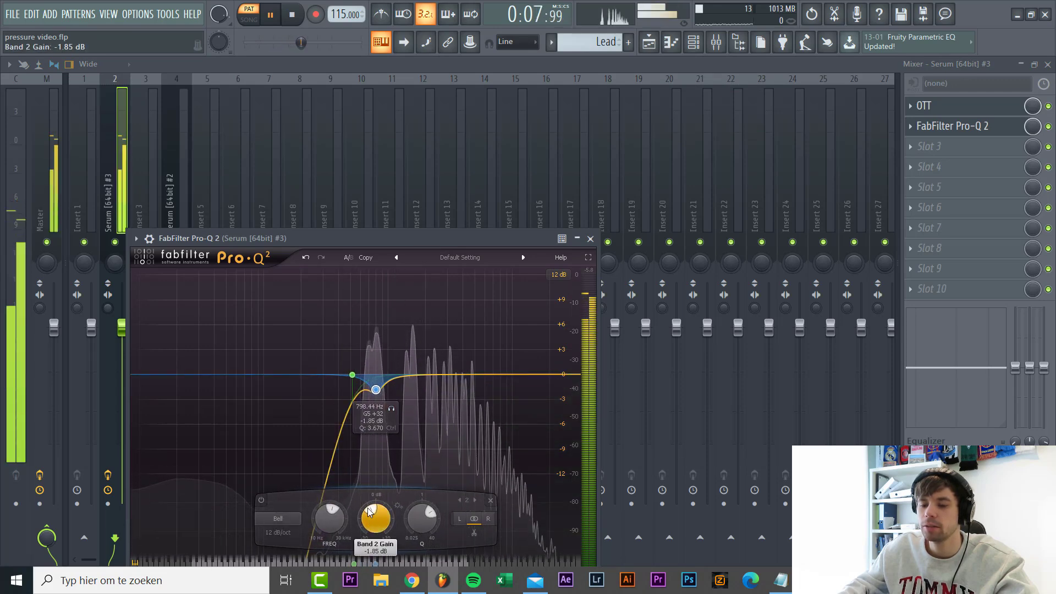
drag(368, 395, 369, 400)
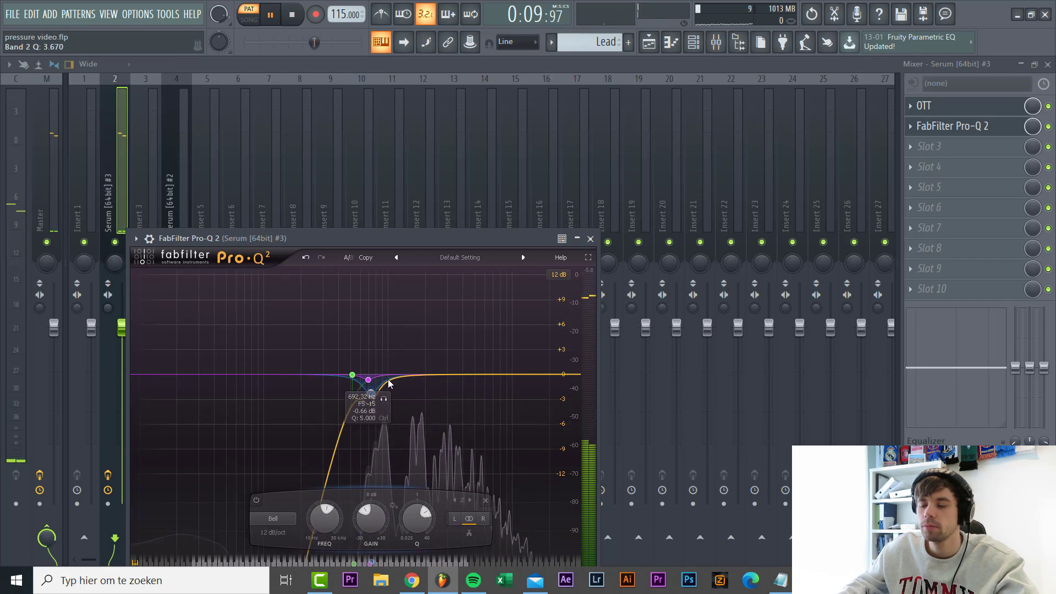
Step: Load Kickstart in slot 3 with the first curve of its second row, and return to the playlist with playback stopped
click(928, 147)
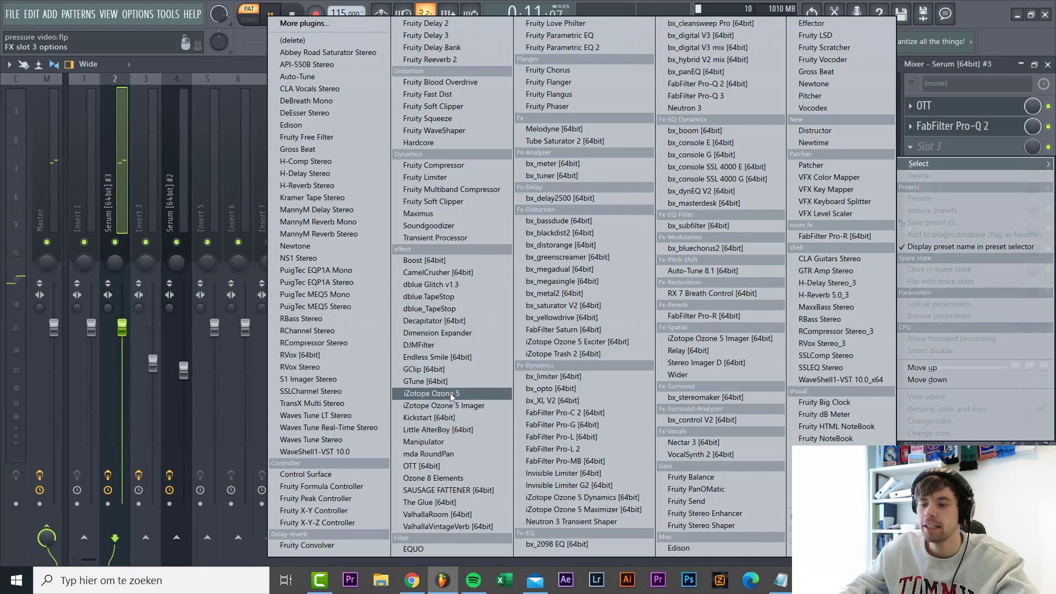
click(429, 417)
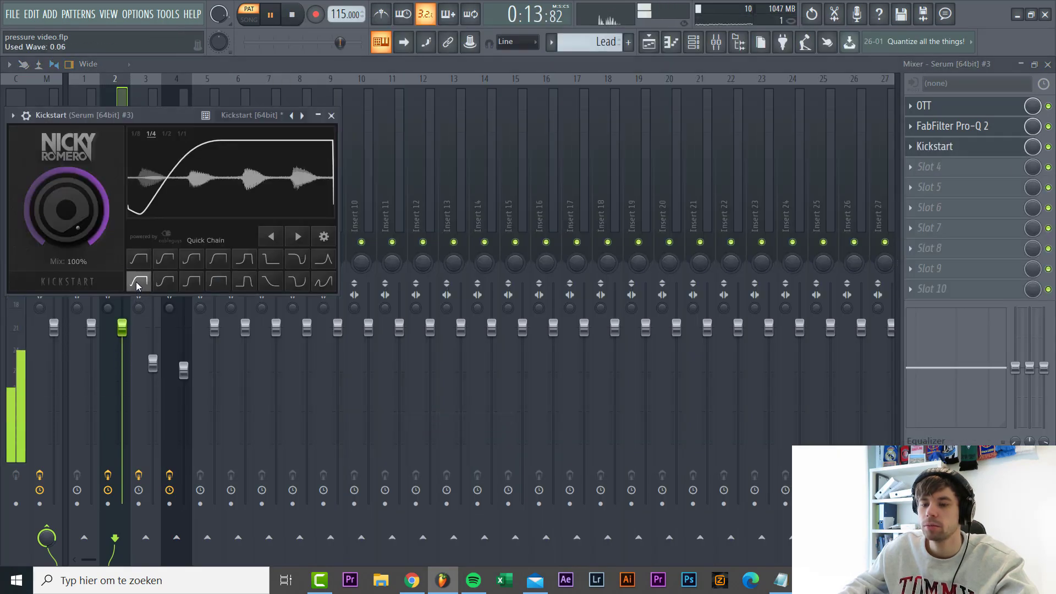
click(650, 42)
key(space)
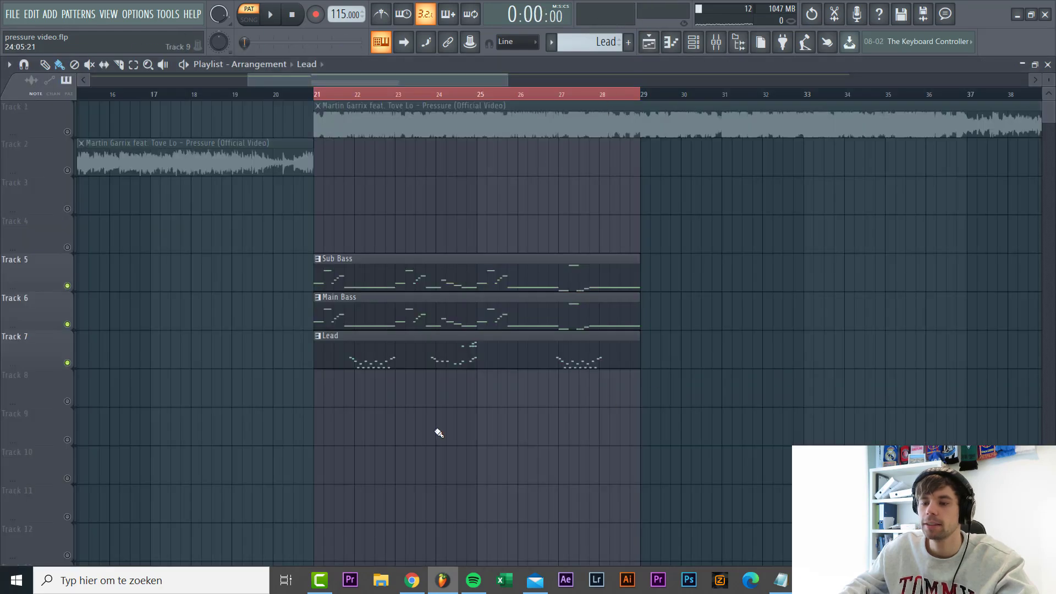
Step: Audition Kick 6 from the Sonance Sounds Kicks folder and place it at the start of bar 21 on Track 8
scroll(457, 431, up, 1)
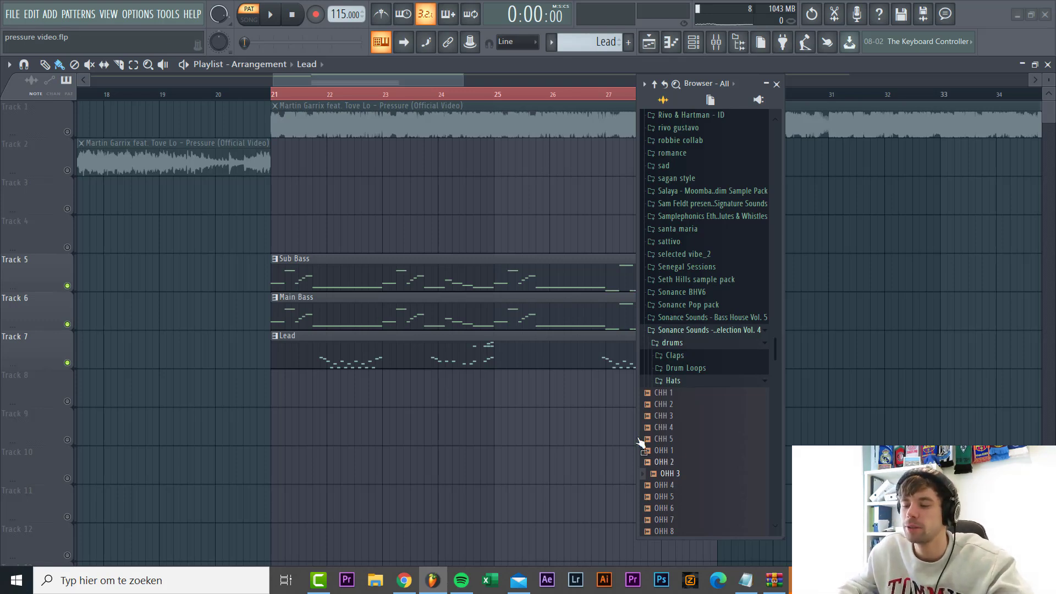
click(673, 381)
click(674, 393)
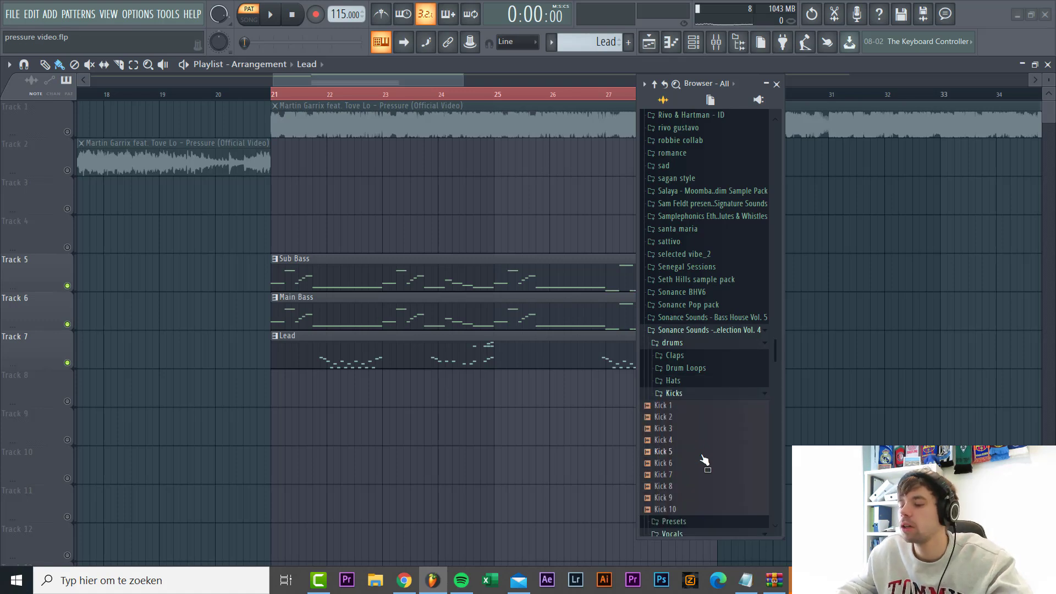
click(693, 466)
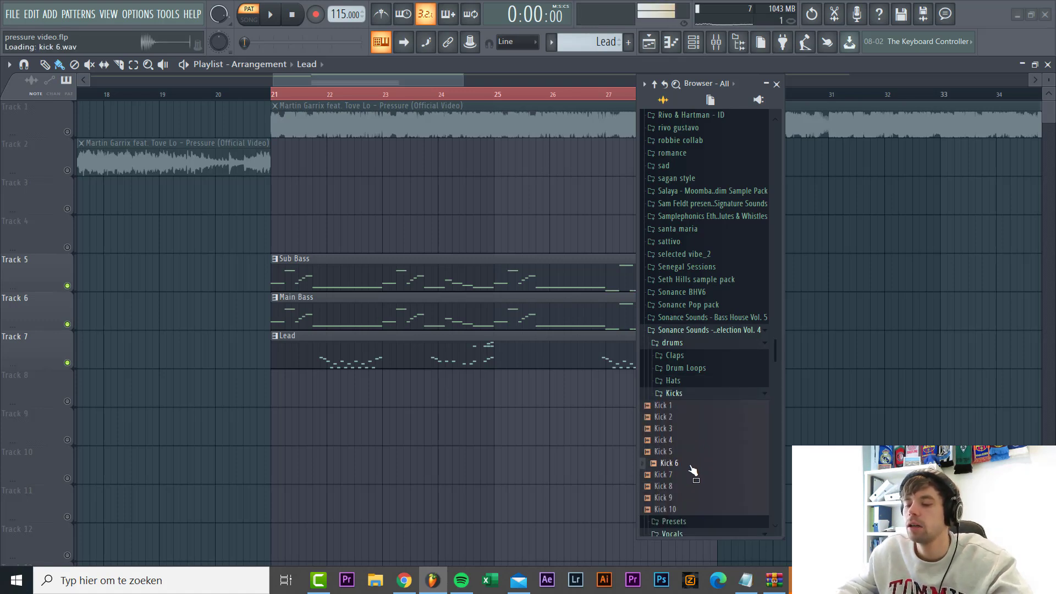
drag(693, 471, 368, 435)
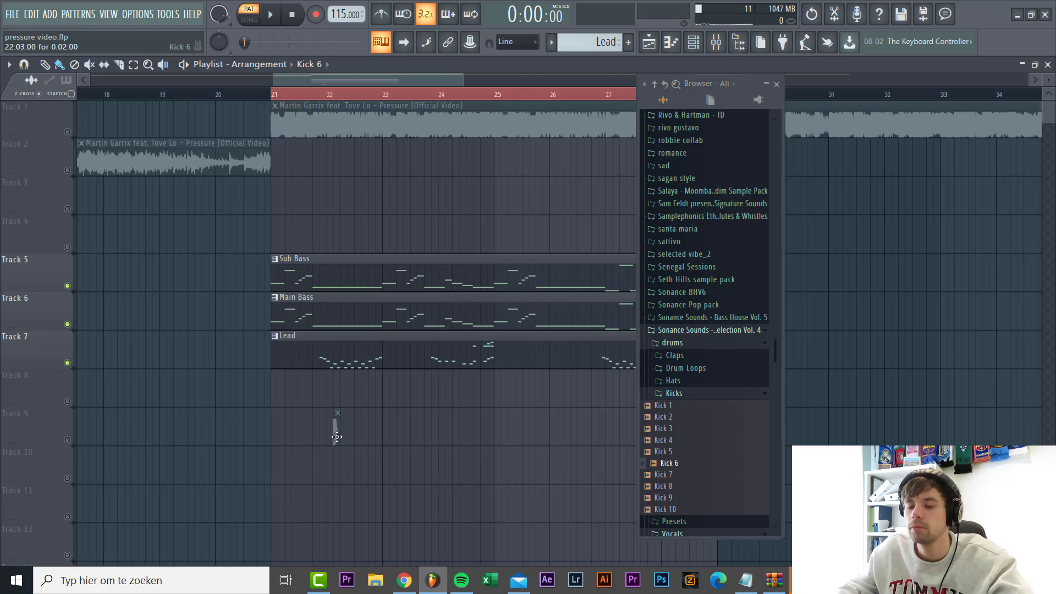
scroll(273, 423, up, 5)
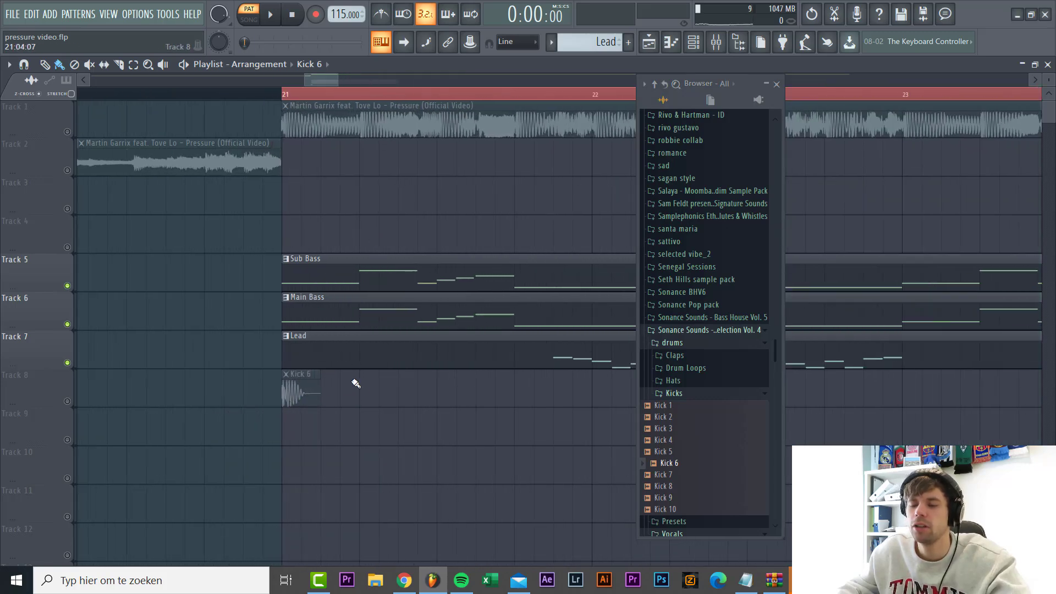
Step: Place Kick 6 on the three remaining beats of bar 21 on Track 8
click(369, 400)
scroll(368, 400, down, 2)
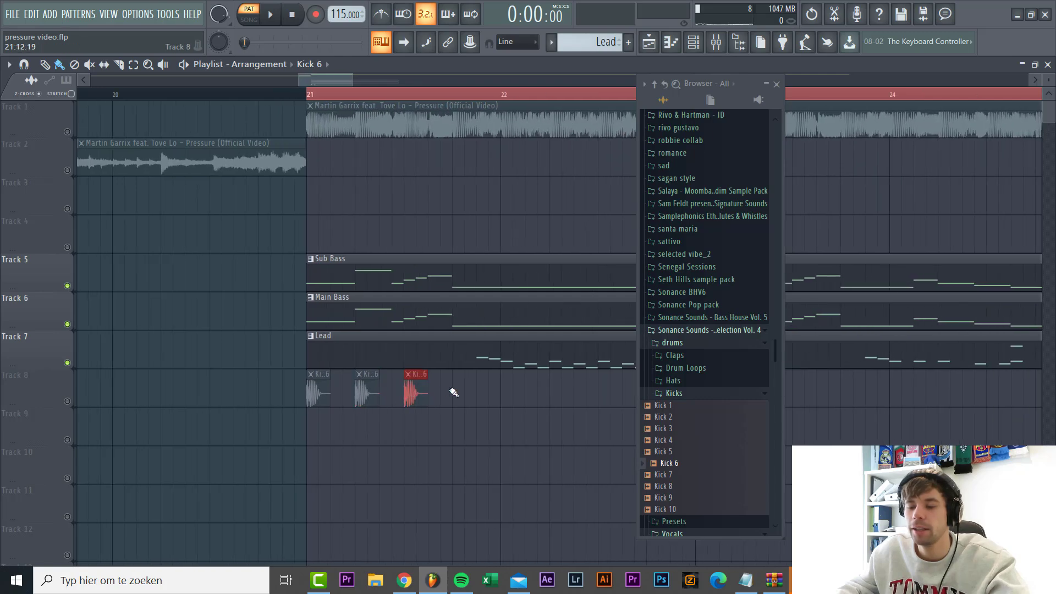
double_click(463, 405)
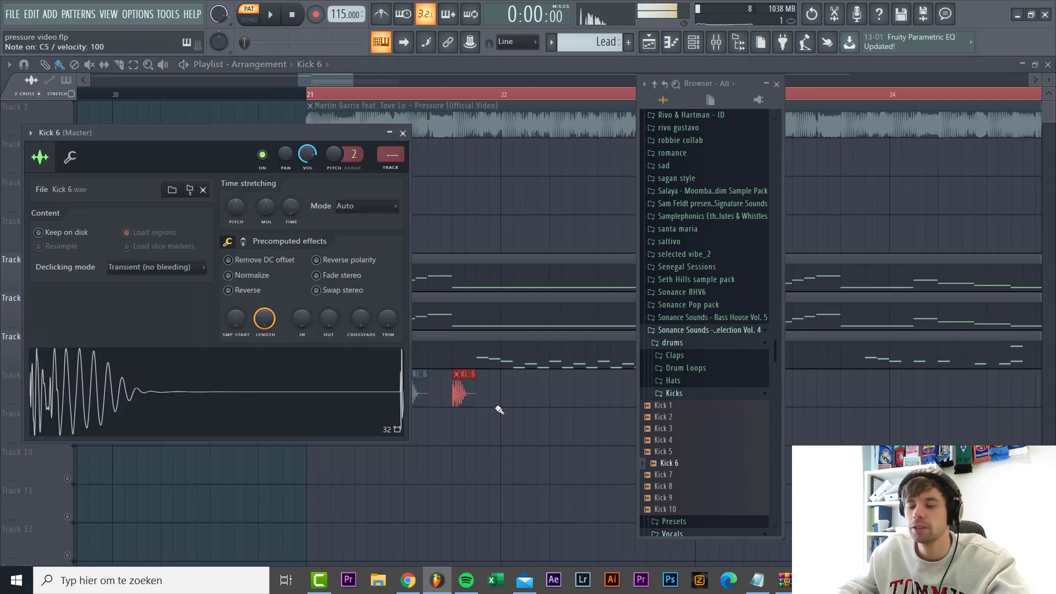
key(Escape)
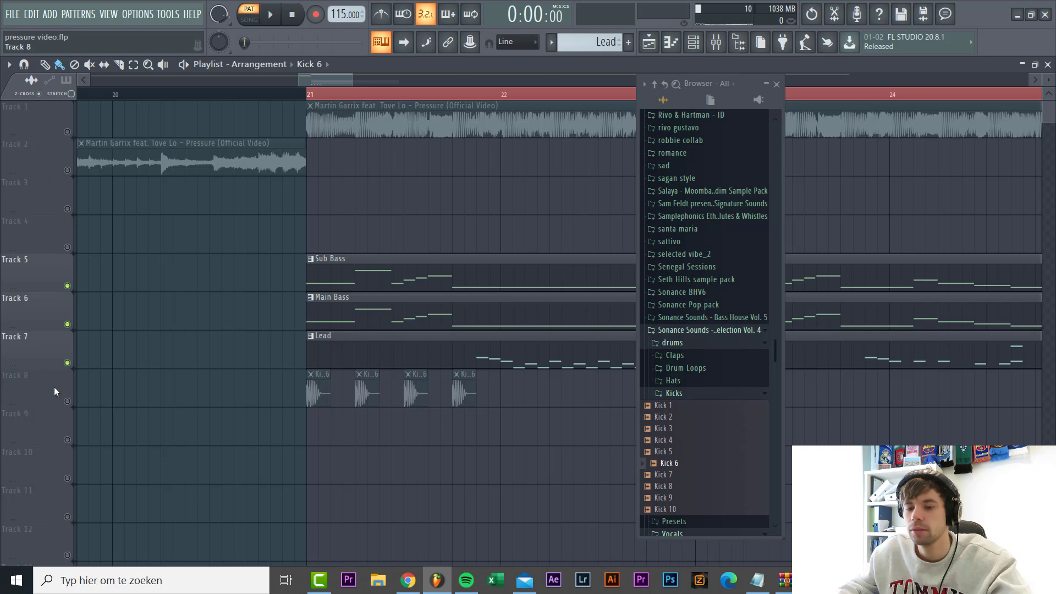
Step: Solo Track 8 with the kicks and start playback in song mode
right_click(67, 402)
key(space)
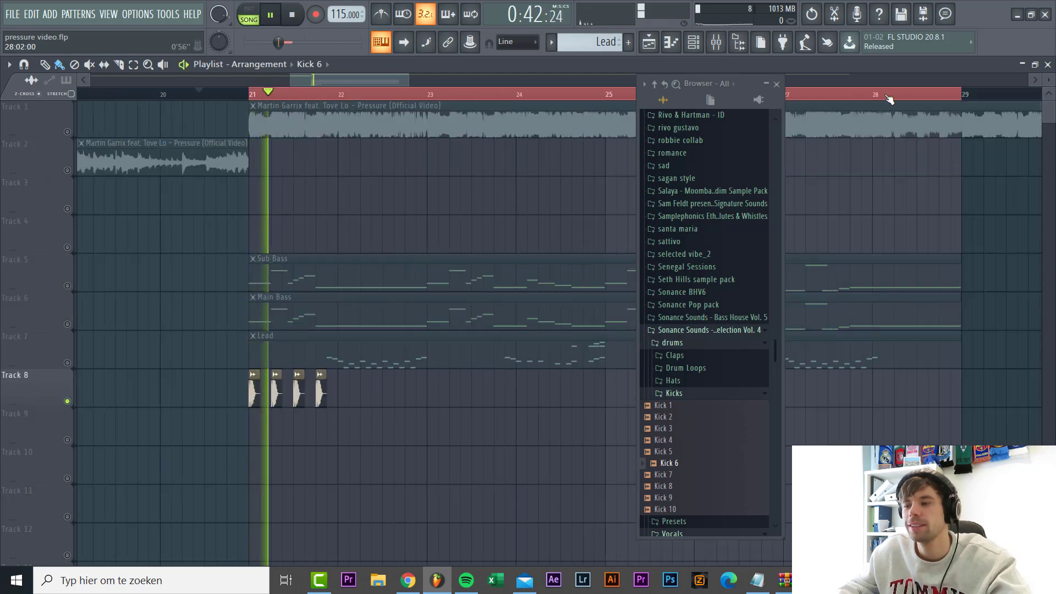
drag(960, 95, 339, 152)
ctrl+click(363, 184)
Step: Select the four kicks of bar 21 and duplicate them bar by bar through bar 28
drag(350, 397, 179, 411)
scroll(141, 398, down, 3)
key(ctrl+b)
key(ctrl+b)
key(ctrl+b)
key(ctrl+b)
key(ctrl+b)
key(ctrl+b)
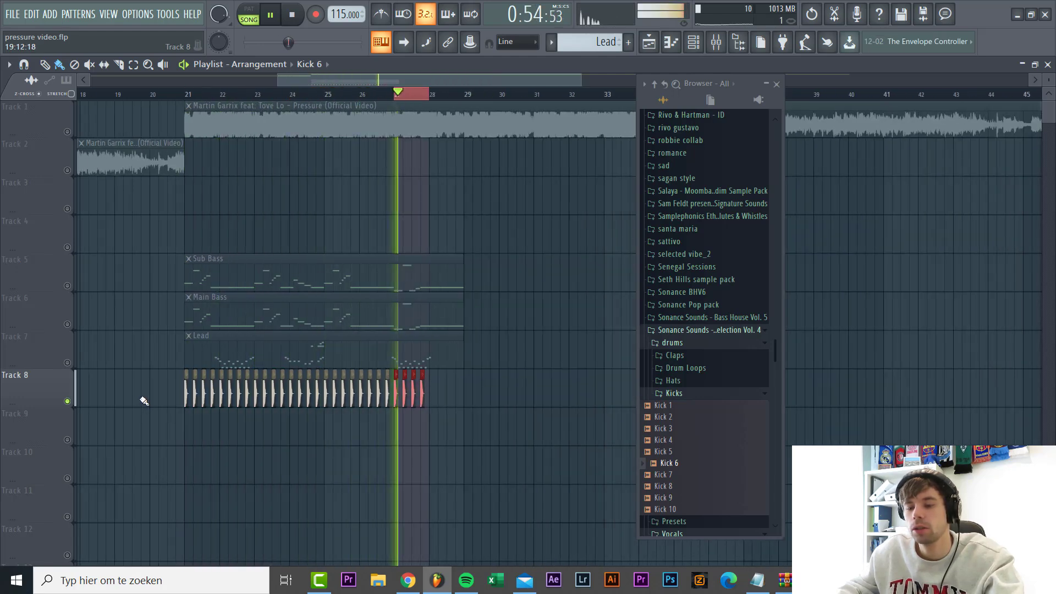
key(ctrl+b)
Step: Delete the four kicks in bar 28 and stop playback
right_click(457, 389)
right_click(449, 389)
right_click(440, 387)
right_click(432, 386)
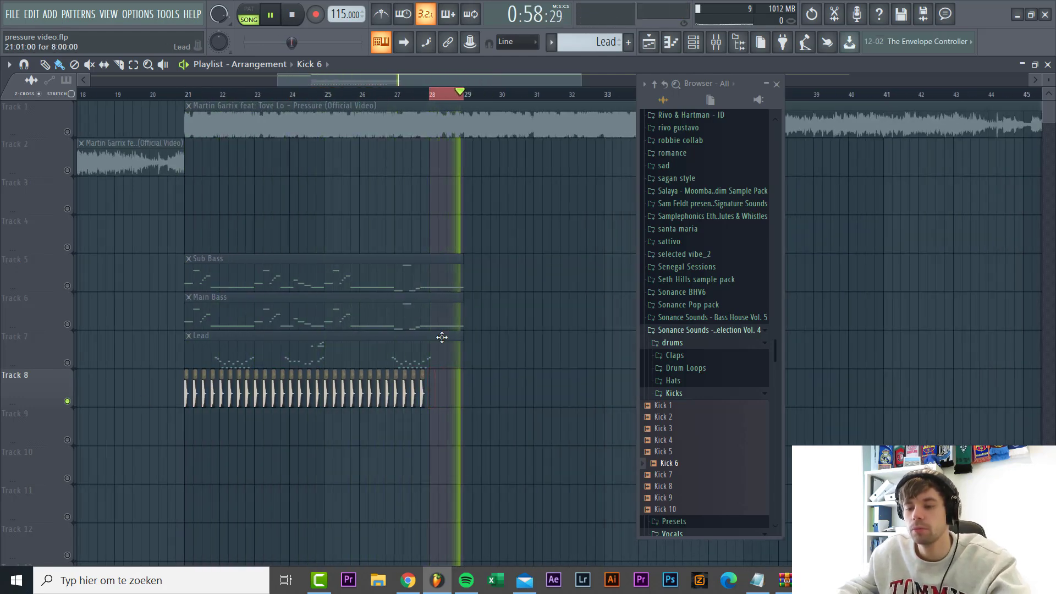
key(space)
Step: Audition samples in the Claps folder and place Clap 1 on beats 2 and 4 of bar 21 on Track 9
scroll(183, 323, up, 4)
click(669, 343)
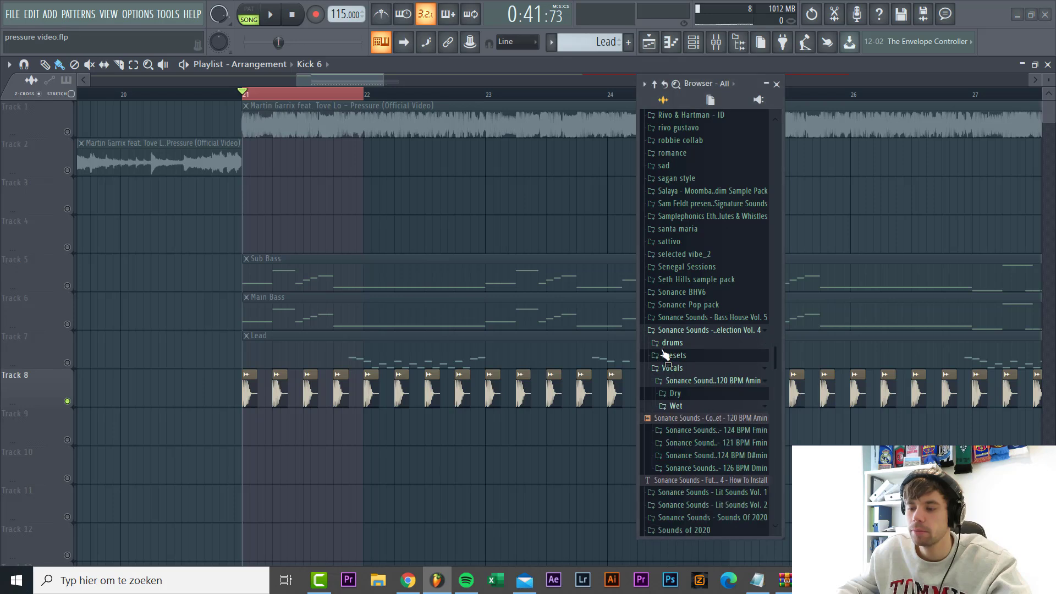
click(665, 344)
click(667, 356)
click(669, 391)
click(671, 416)
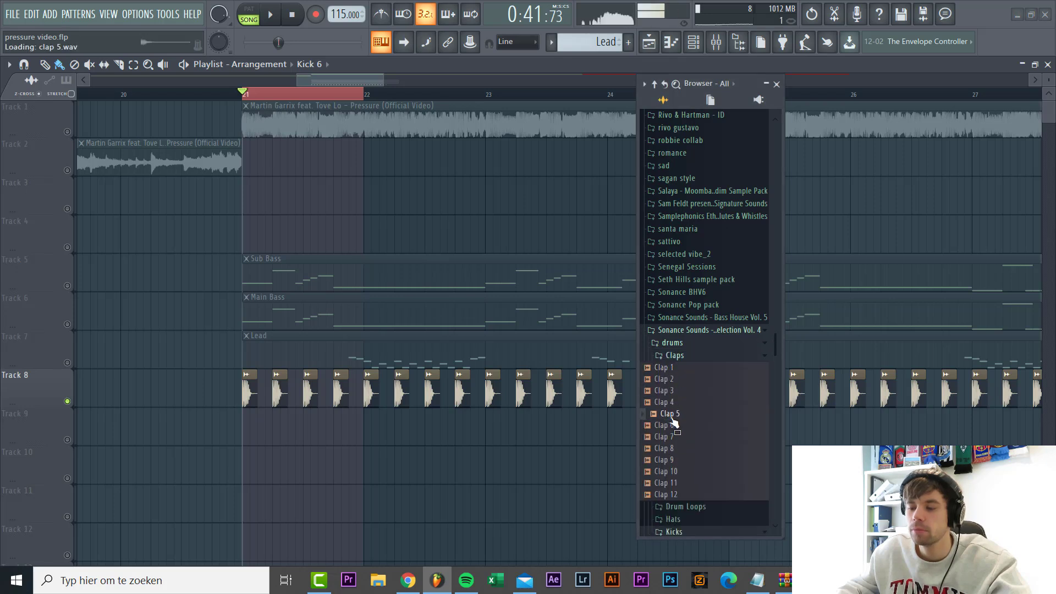
click(663, 381)
click(665, 371)
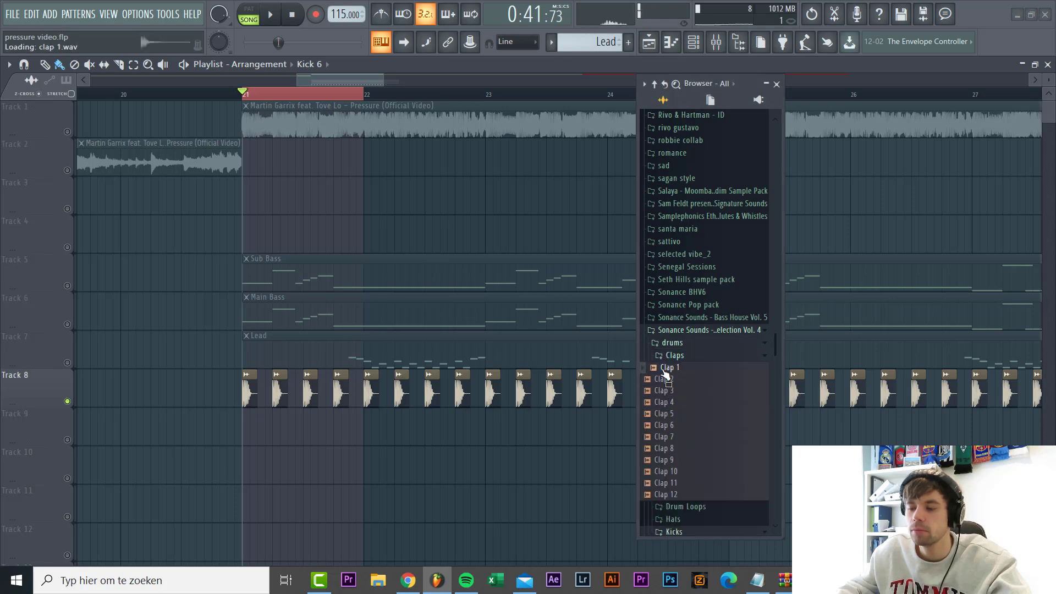
drag(667, 373, 274, 425)
double_click(340, 425)
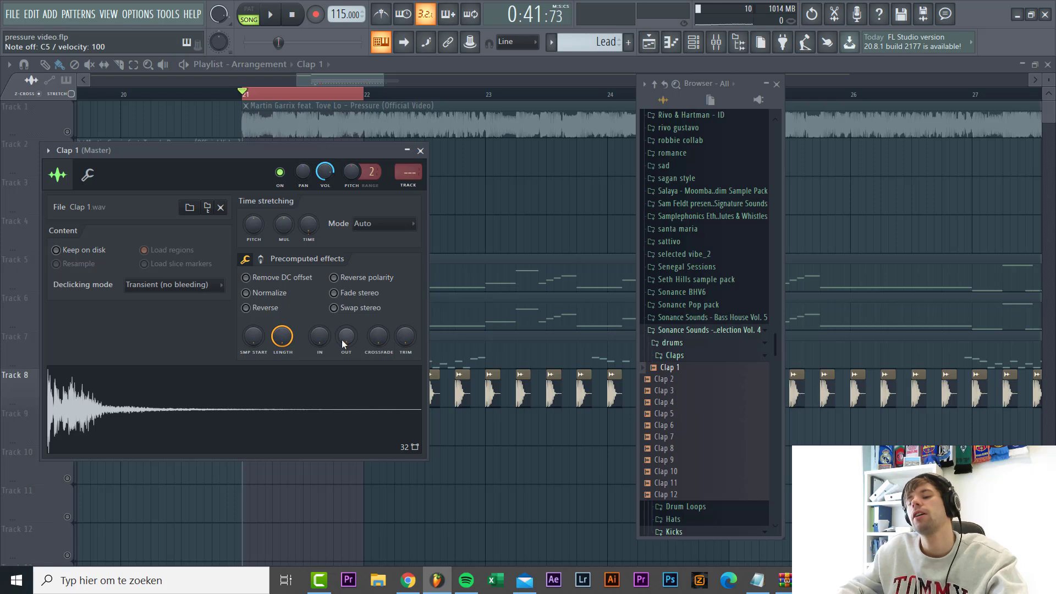
Step: Increase the Clap 1 sample's fade-out and unmute Track 9 to play the claps with the kicks
drag(351, 336, 351, 307)
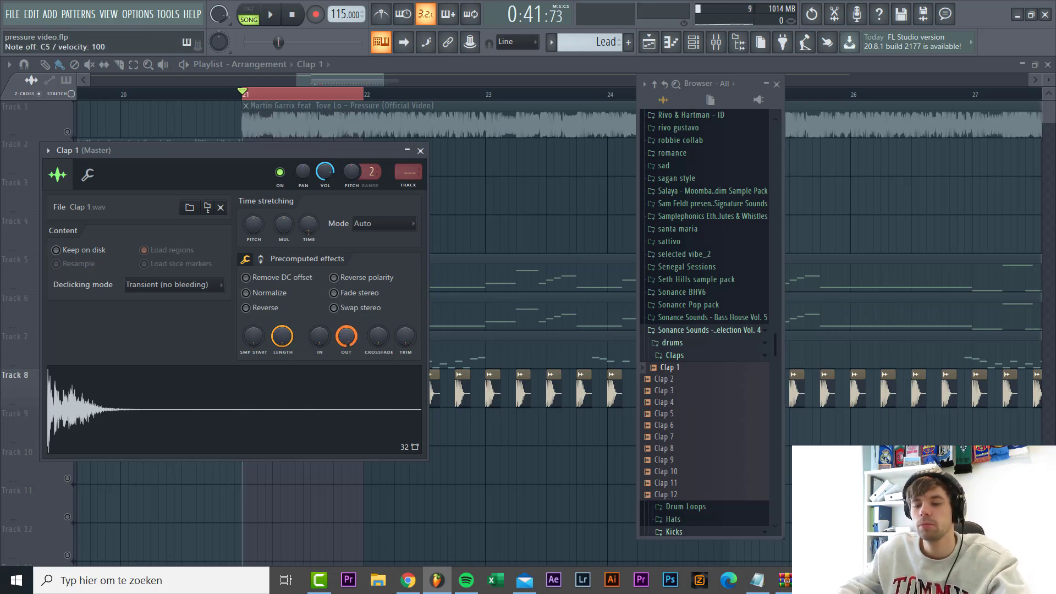
key(Escape)
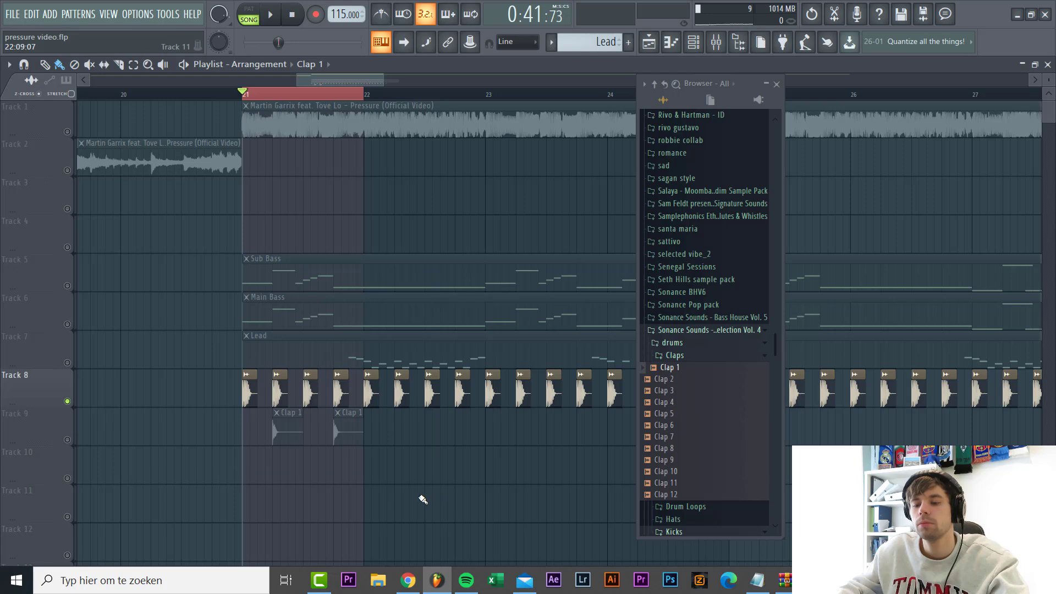
click(71, 438)
key(space)
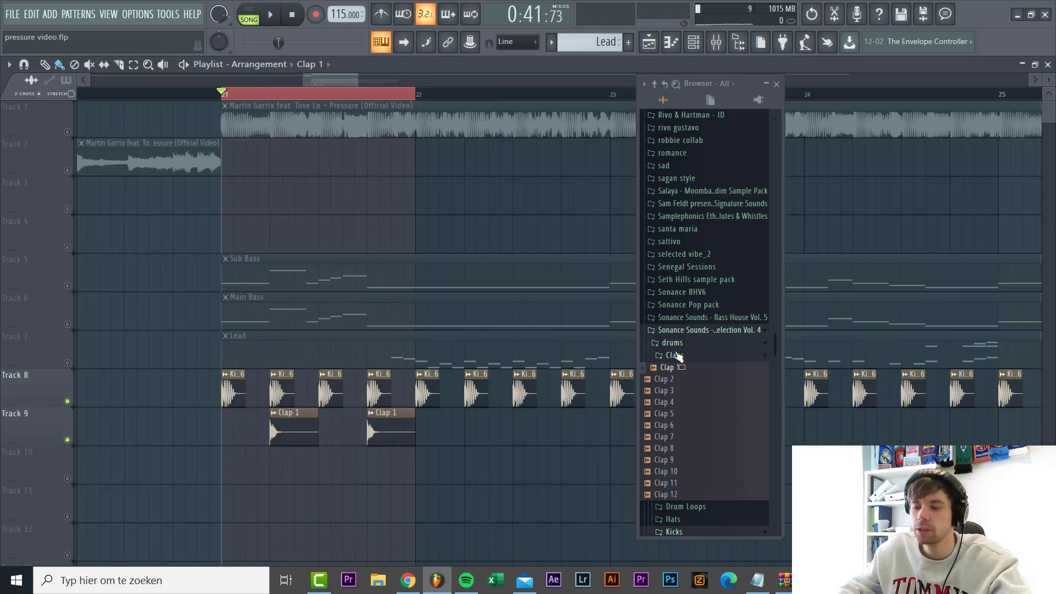
Step: Audition the samples in the Hats folder, comparing several open hats including OHH 3
click(677, 355)
click(682, 392)
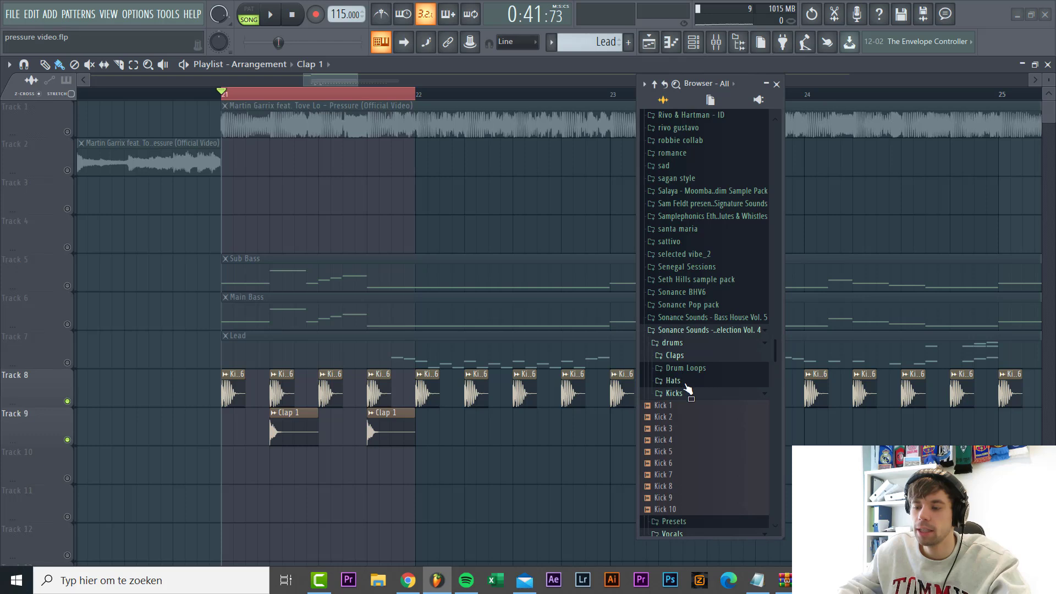
click(686, 394)
click(685, 383)
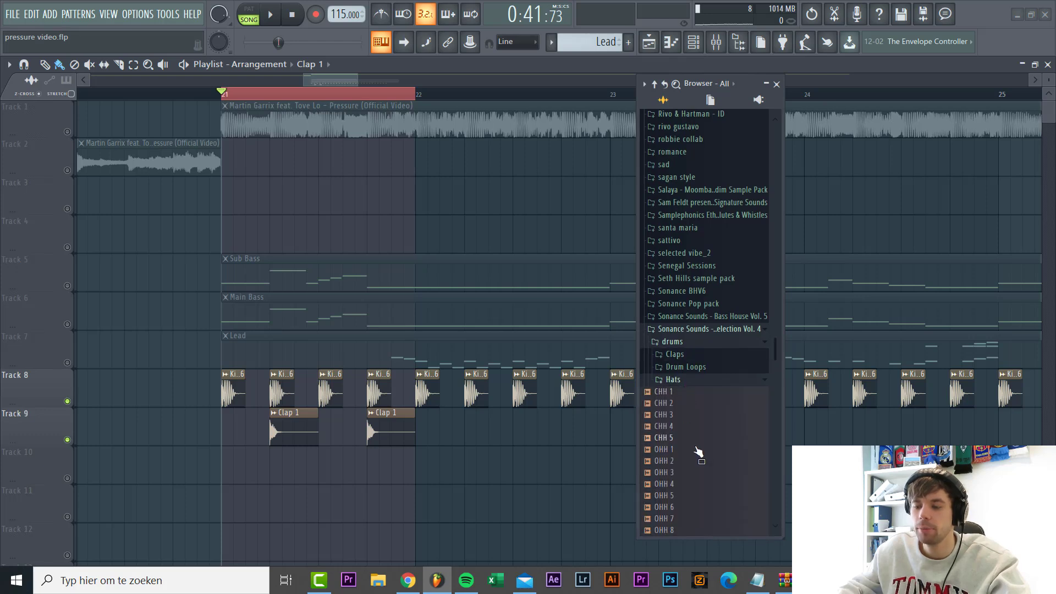
scroll(698, 451, down, 3)
click(685, 403)
click(682, 392)
click(677, 382)
click(670, 407)
click(671, 416)
click(672, 406)
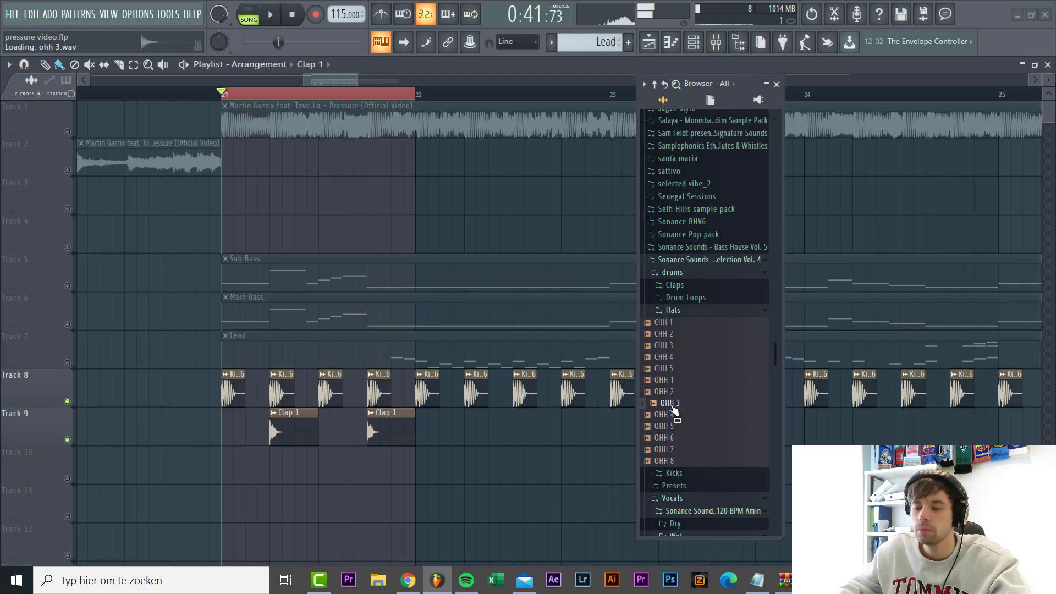
Step: Place OHH 3 on the four offbeats of bar 21 on Track 10
drag(688, 406, 255, 466)
scroll(255, 466, up, 2)
scroll(260, 476, up, 1)
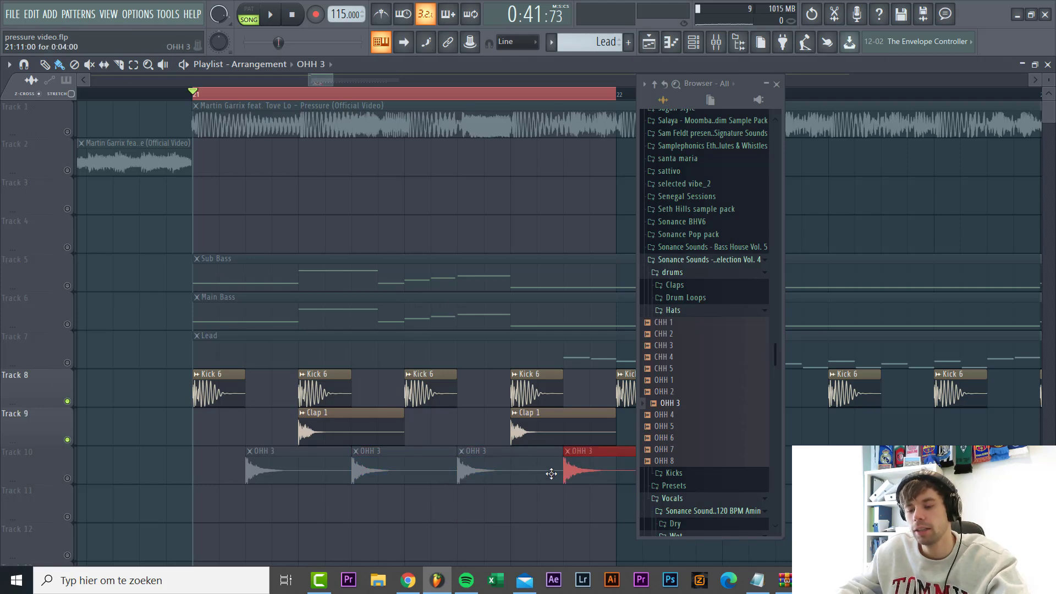
Step: Increase the OHH 3 sample's fade-out and unmute Track 10 to play the hats with the kicks and claps
double_click(515, 475)
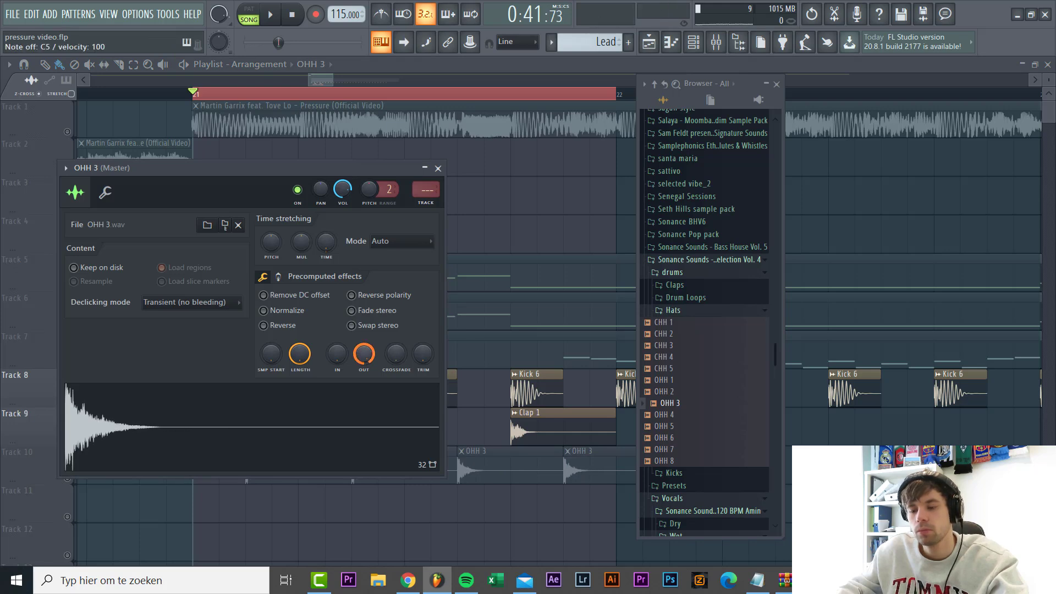
key(Escape)
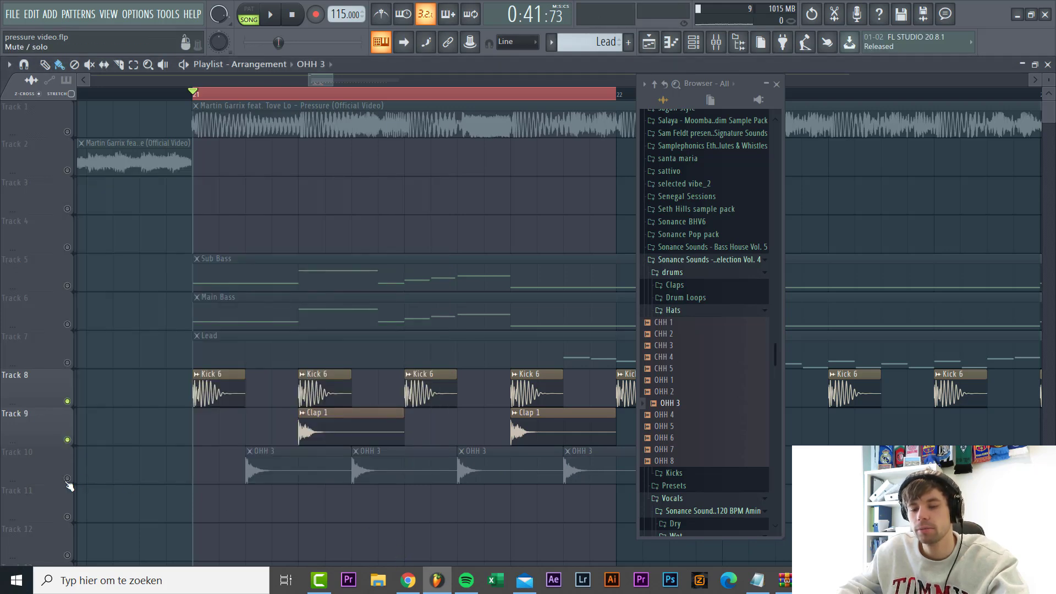
click(67, 478)
key(space)
ctrl+scroll(220, 503, down, 5)
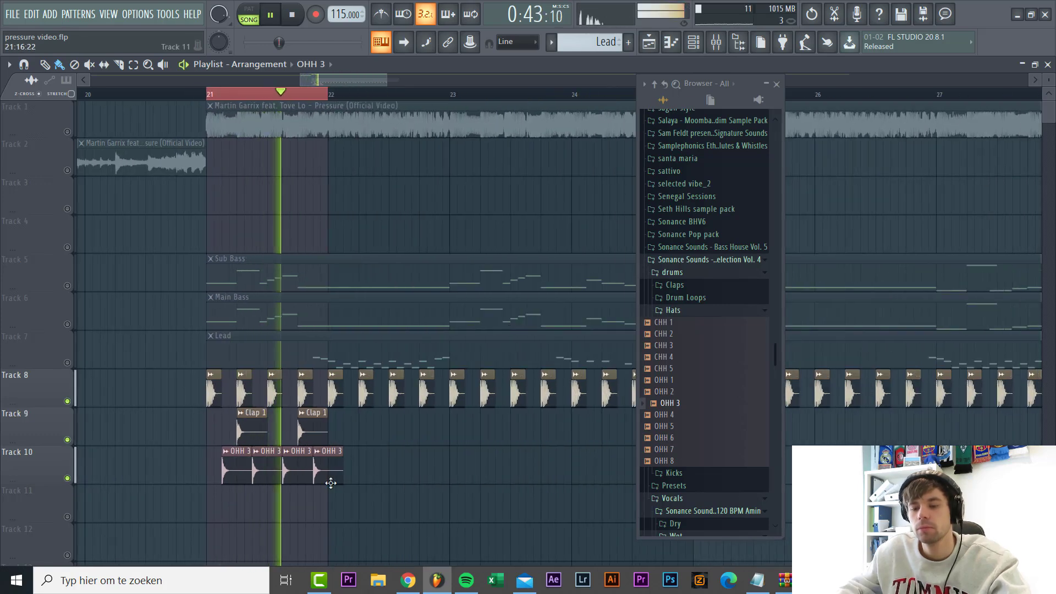
Step: Repeat the bar 21 claps and offbeat hats on Tracks 9 and 10 through bar 27
key(space)
drag(373, 515, 165, 443)
scroll(179, 259, down, 3)
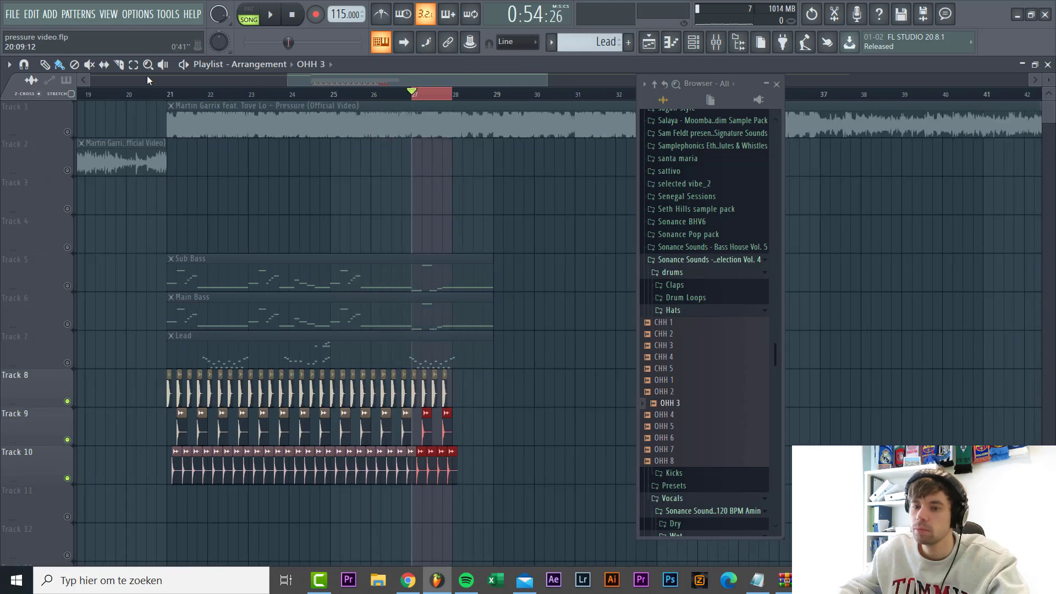
drag(168, 95, 500, 100)
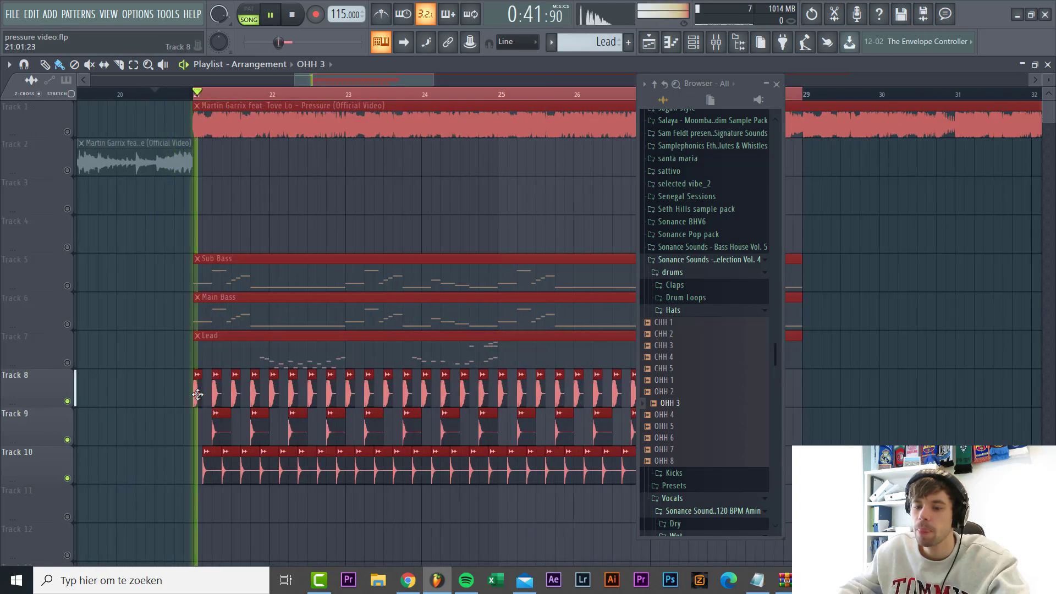
Step: Route the Kick 6, Clap 1 and OHH 3 samples to mixer tracks 1, 5 and 6
click(282, 375)
key(space)
key(ctrl+l)
key(F9)
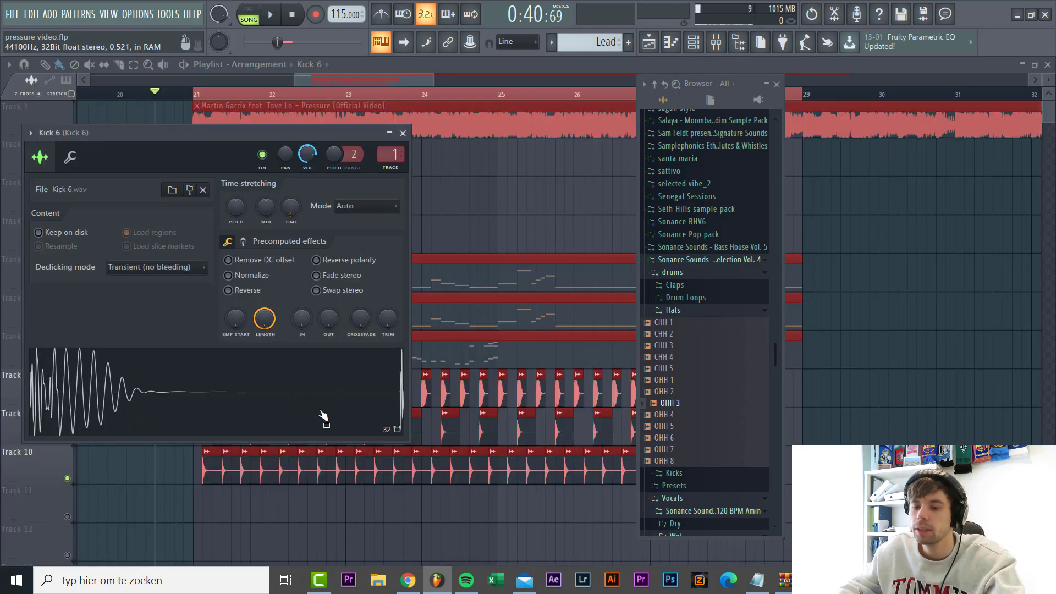
click(449, 424)
click(409, 186)
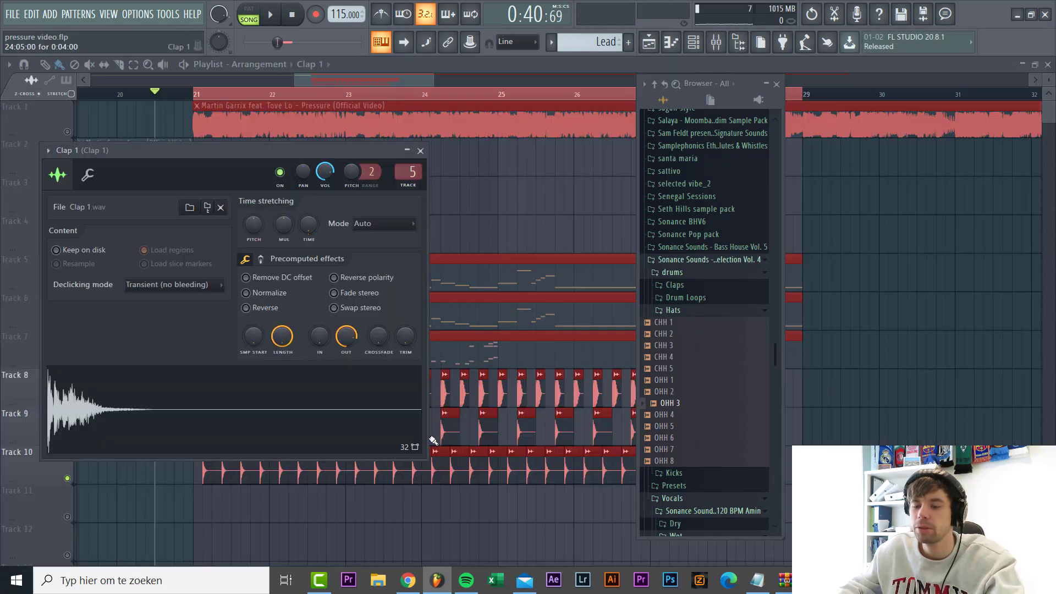
click(449, 473)
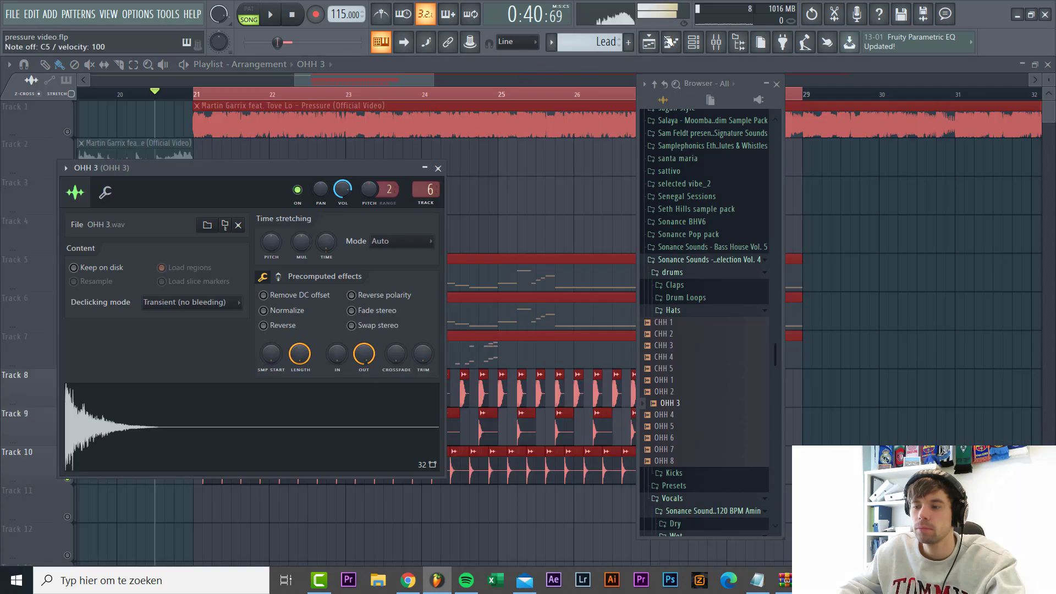
click(716, 45)
click(649, 43)
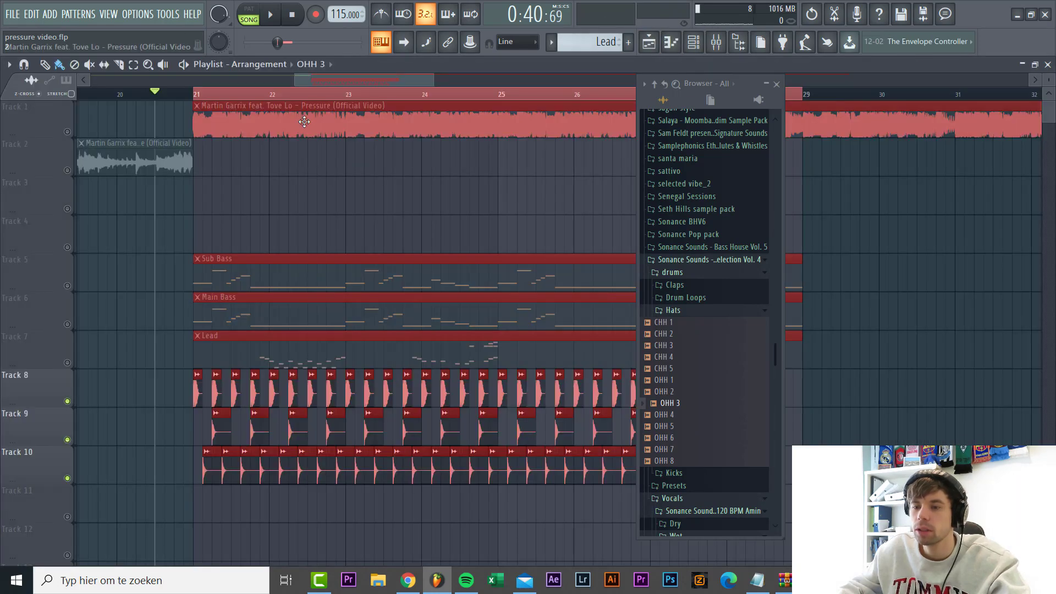
Step: Deselect the clips, solo the kicks on Track 8 and lower the Kick 6 mixer fader to about -6.3 dB during playback
scroll(305, 119, down, 2)
drag(533, 94, 270, 94)
ctrl+click(117, 433)
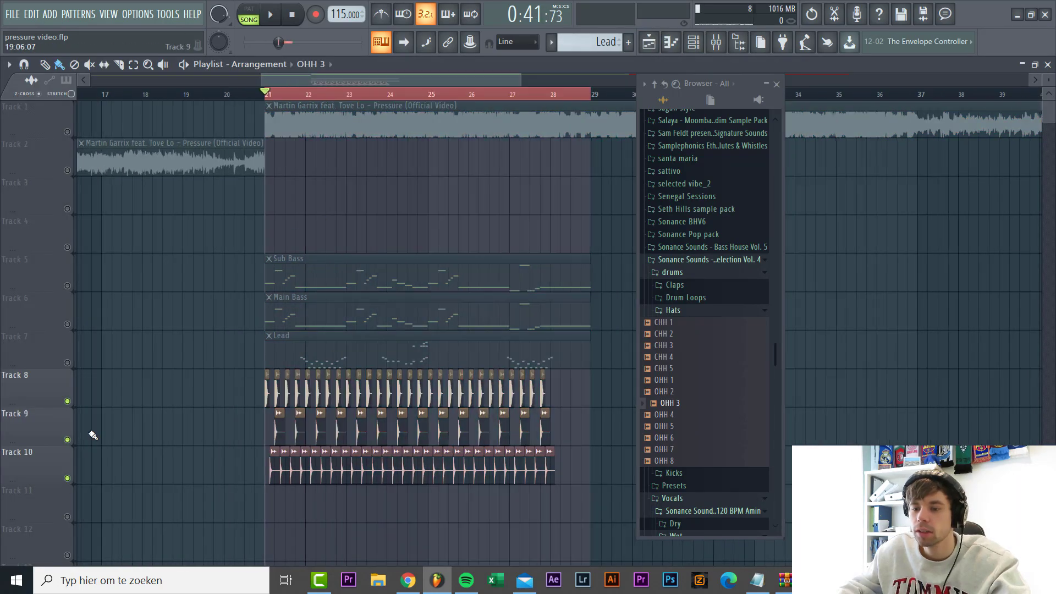
right_click(60, 419)
click(64, 402)
key(space)
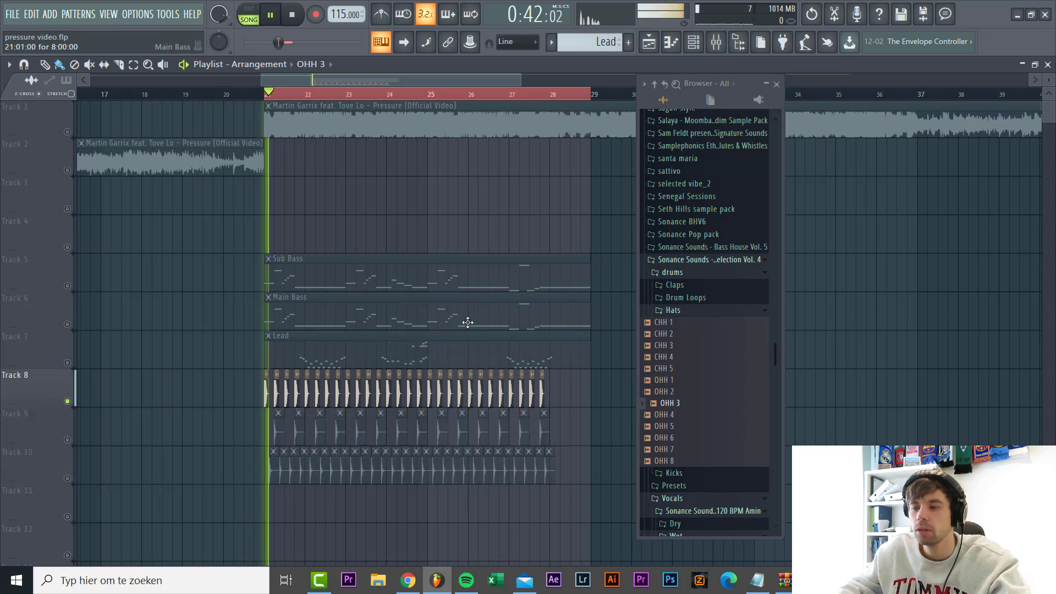
key(F9)
click(88, 220)
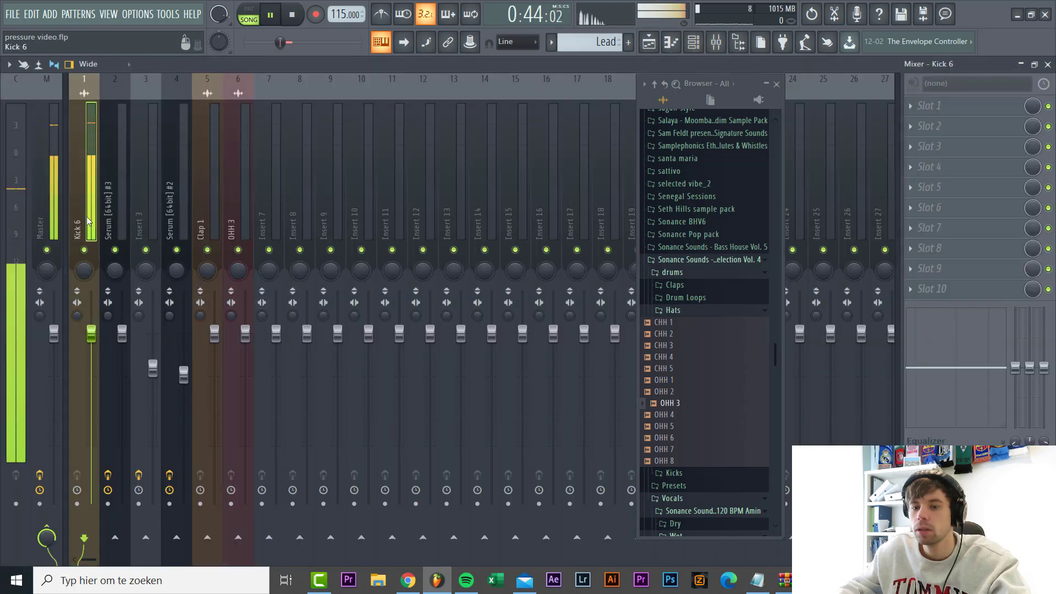
drag(88, 327, 87, 378)
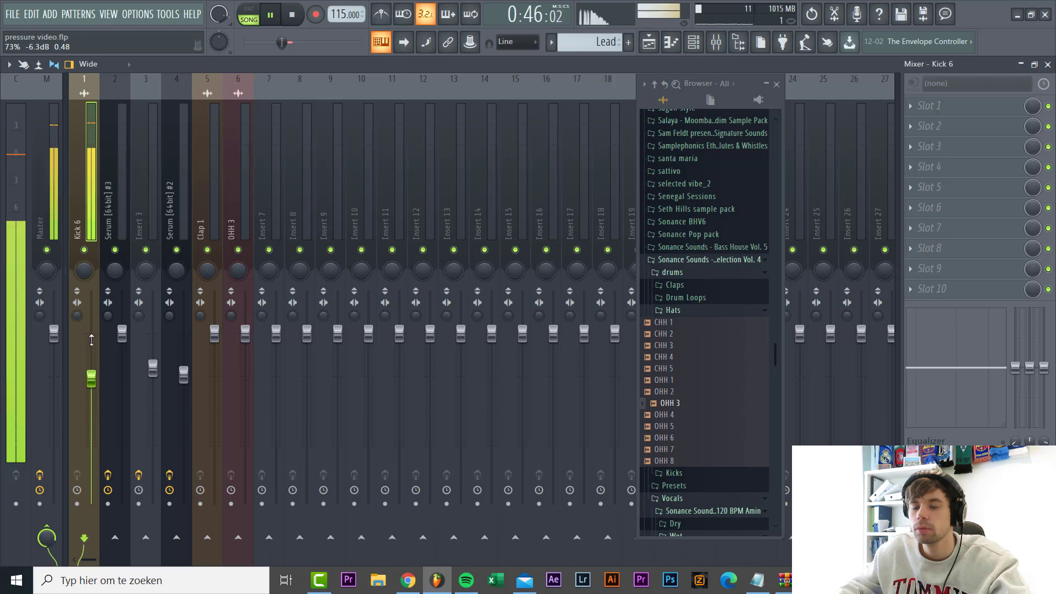
Step: Unmute the claps on Track 9 and lower the Clap 1 mixer fader to just below -10.2 dB against the kick
click(649, 47)
key(space)
click(68, 440)
key(space)
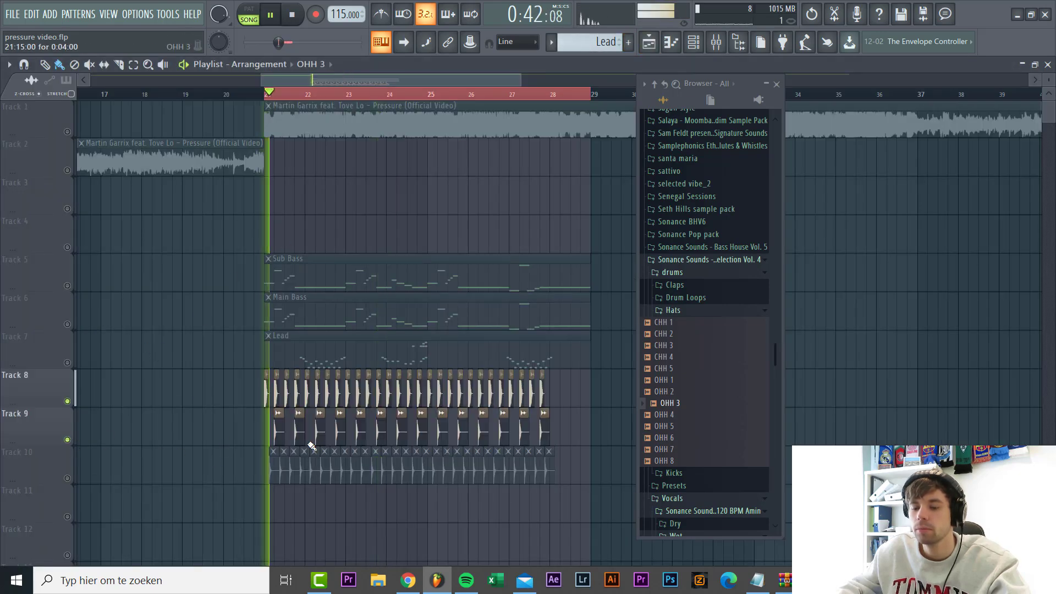
double_click(336, 435)
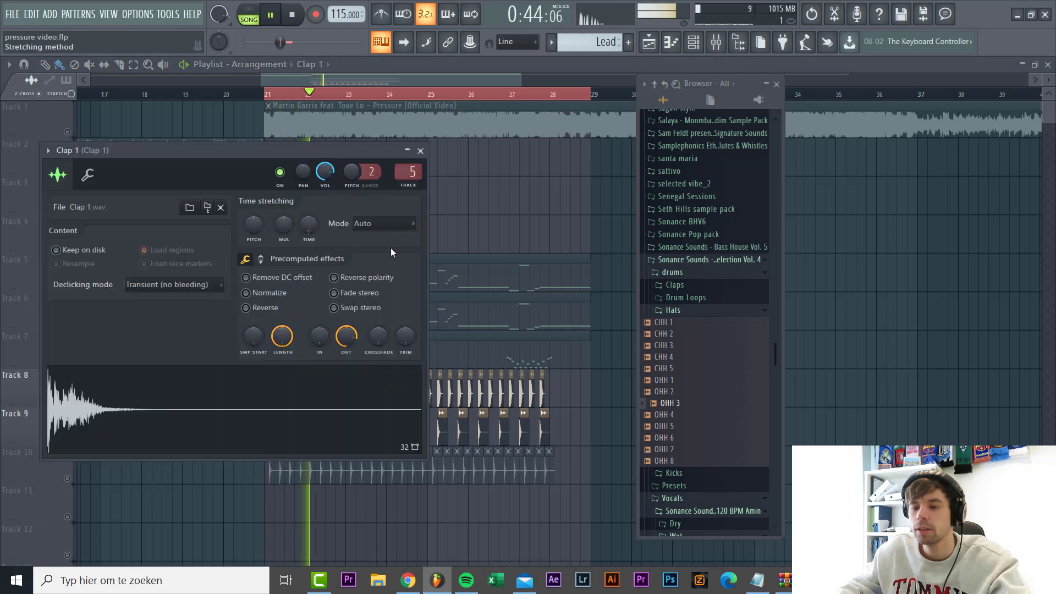
click(716, 43)
scroll(214, 380, down, 8)
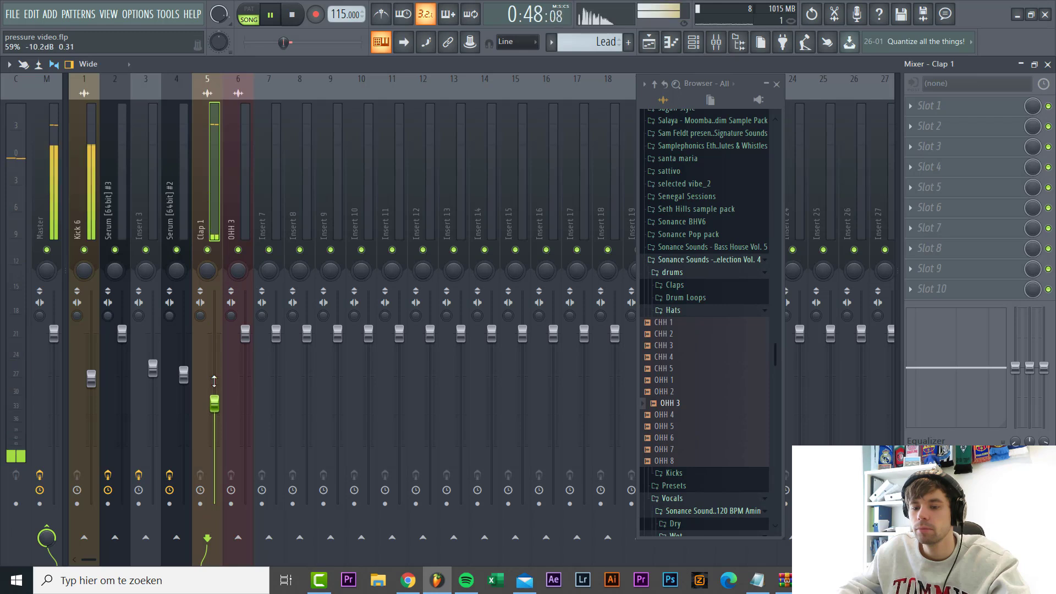
scroll(215, 379, up, 2)
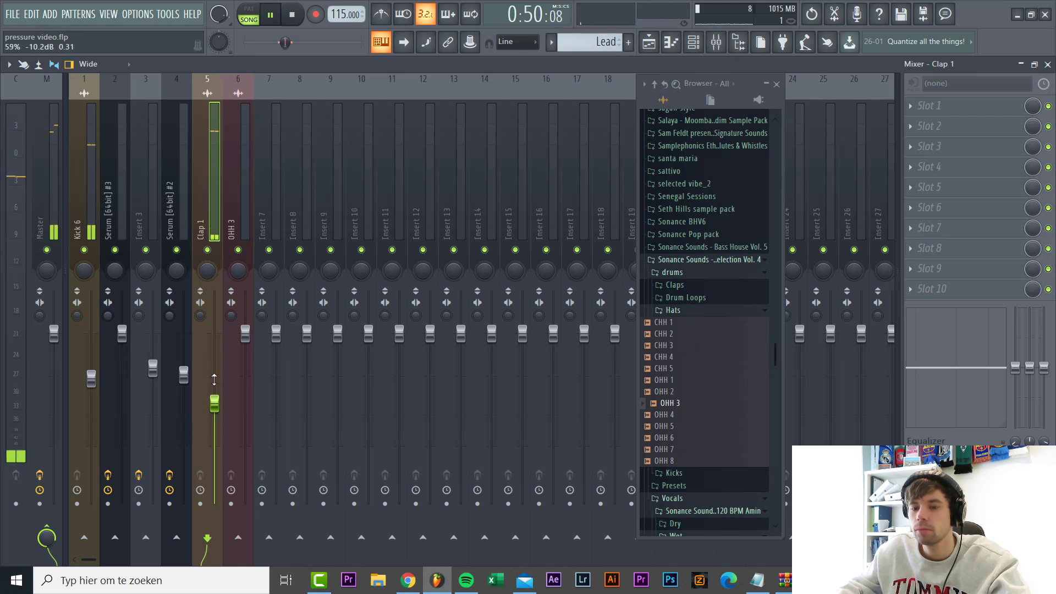
scroll(213, 379, down, 1)
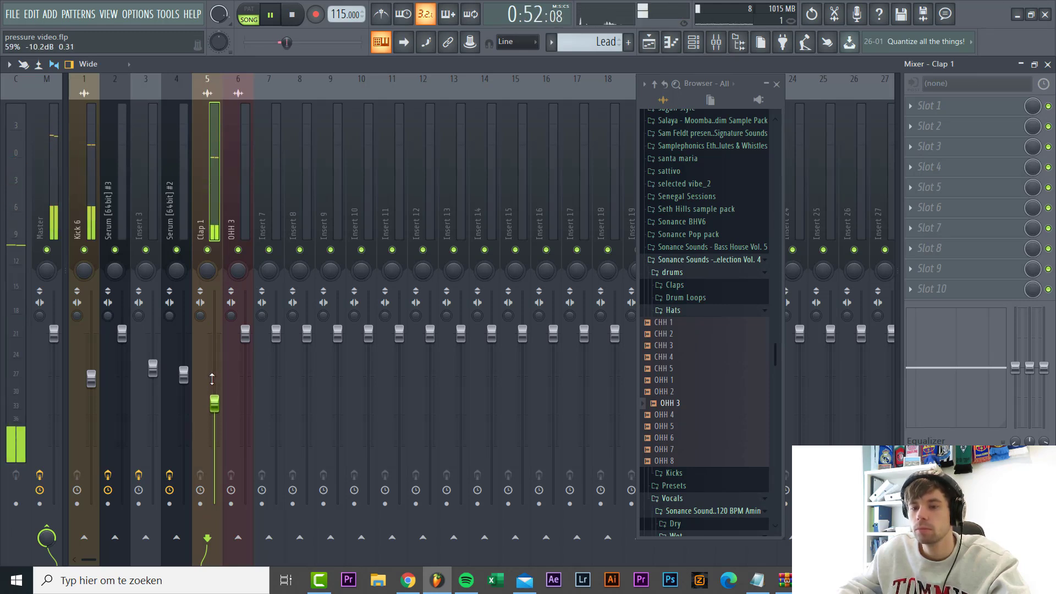
click(649, 41)
key(space)
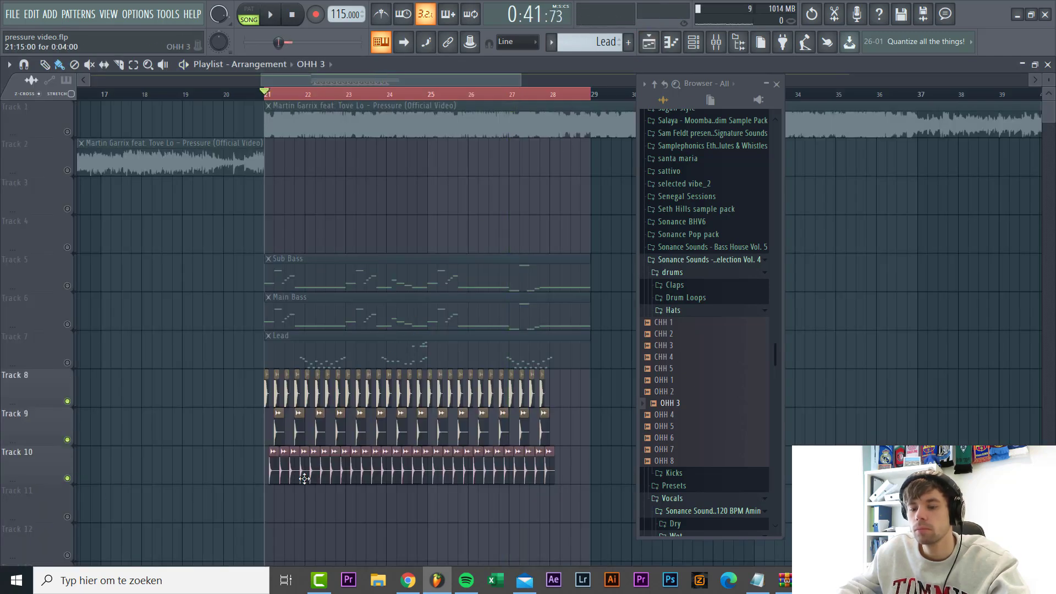
Step: Unmute the hats on Track 10 and set the OHH 3 mixer track's stereo separation to 44% separated
double_click(304, 478)
click(716, 42)
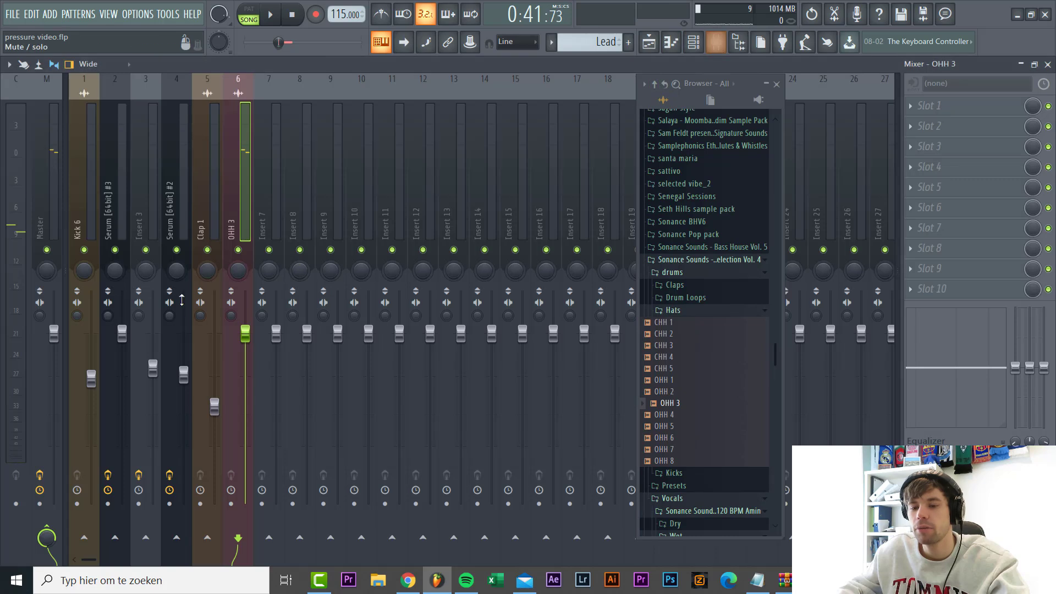
key(space)
drag(231, 316, 229, 323)
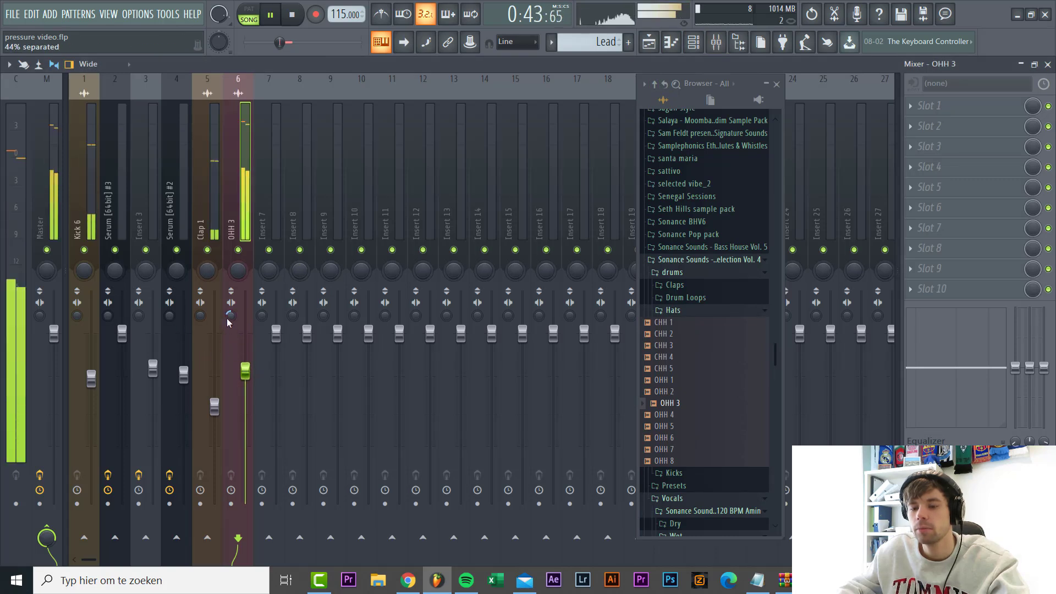
Step: Lower the OHH 3 mixer fader to just below -12.5 dB so the hats sit under the kick and clap
drag(240, 371, 246, 418)
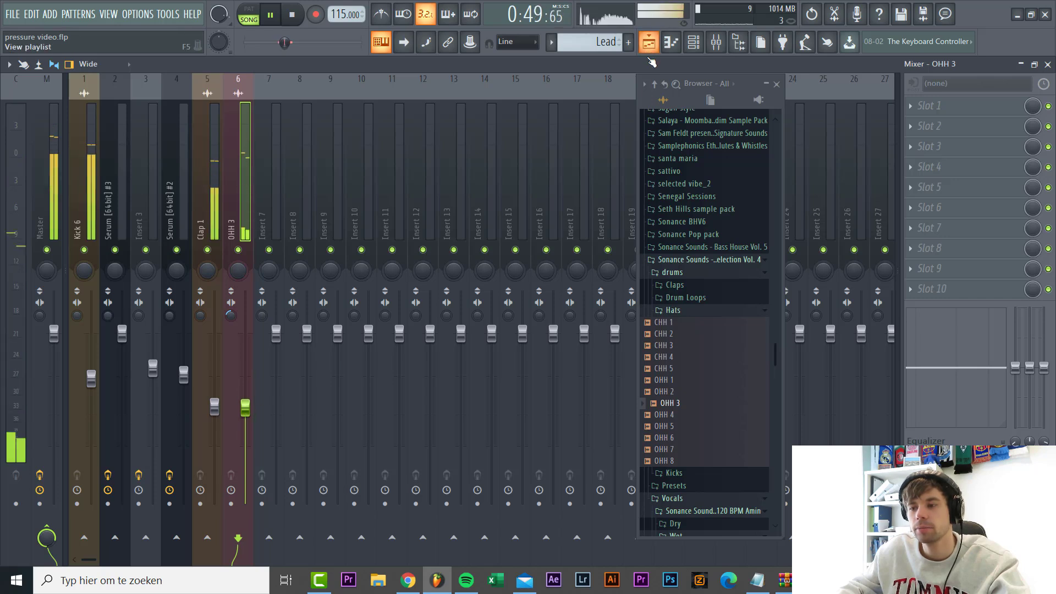
key(space)
drag(245, 408, 245, 421)
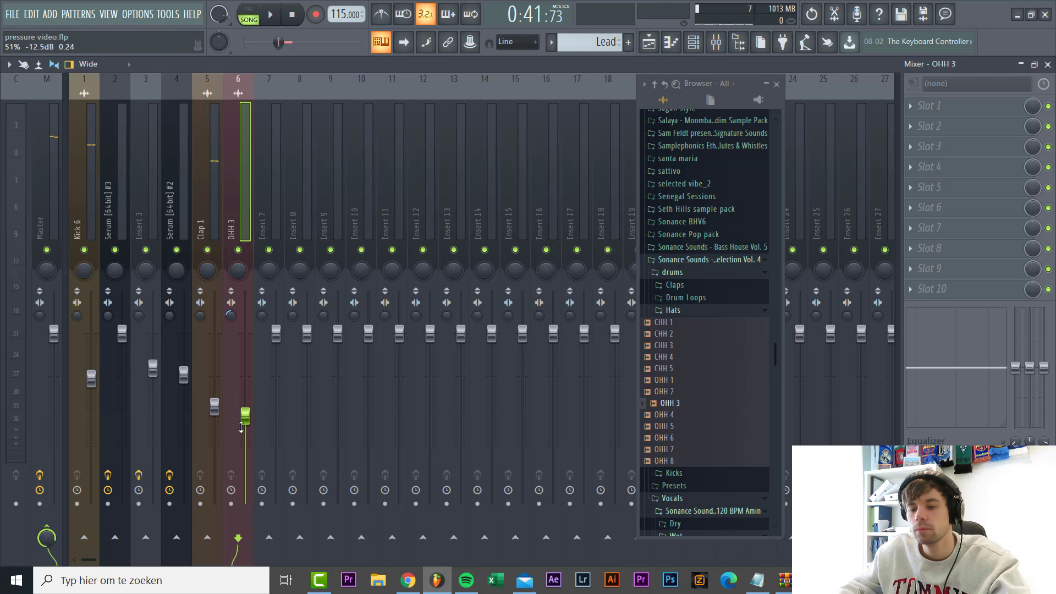
key(space)
click(649, 42)
key(space)
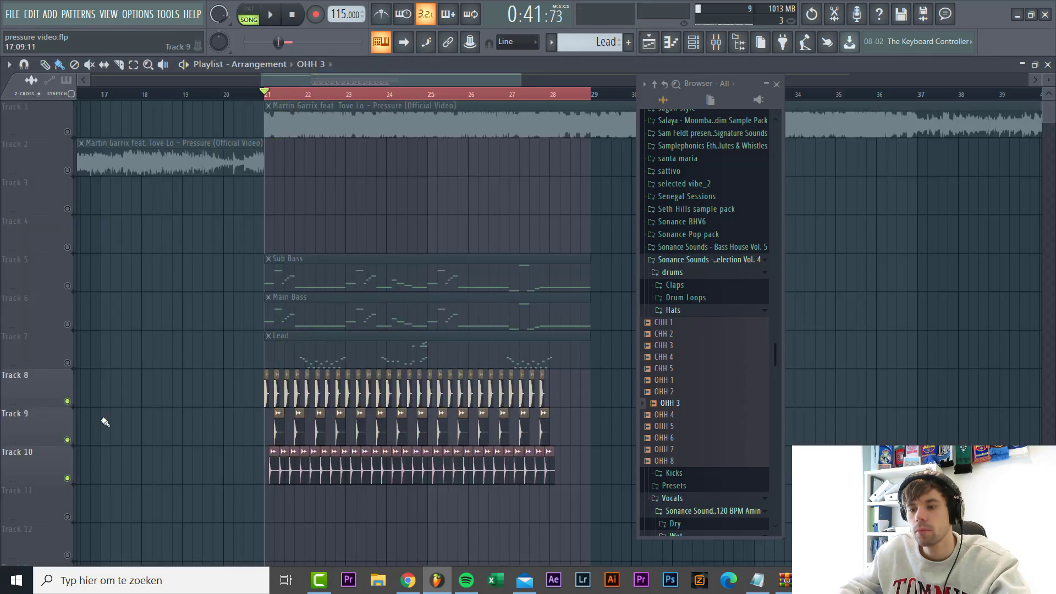
Step: Unmute the Sub Bass on Track 5 and lower its mixer fader slightly while playing it with the drums
click(67, 286)
double_click(280, 267)
key(Escape)
key(space)
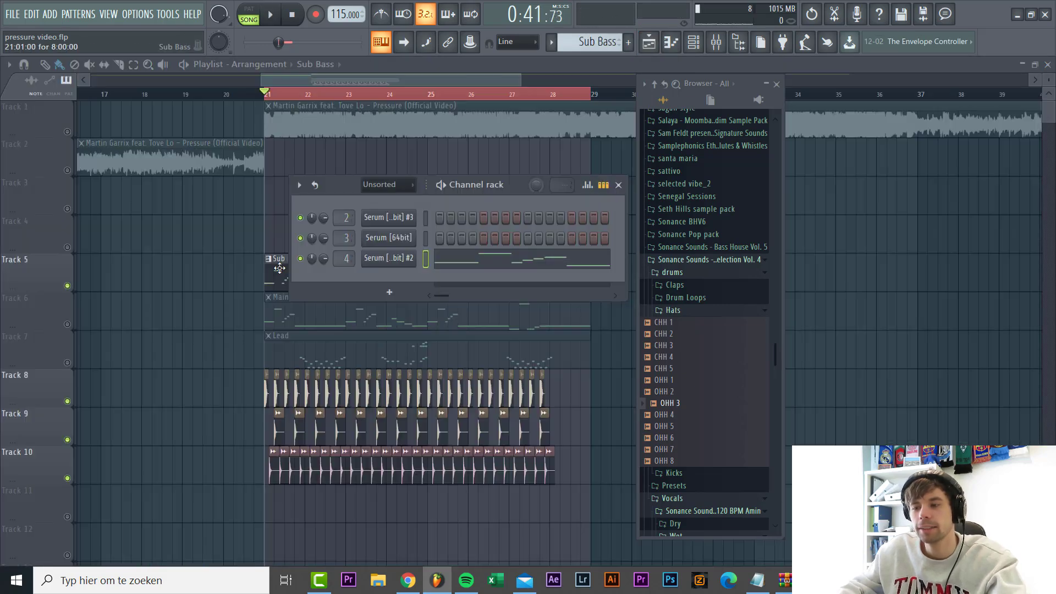
key(F9)
click(174, 217)
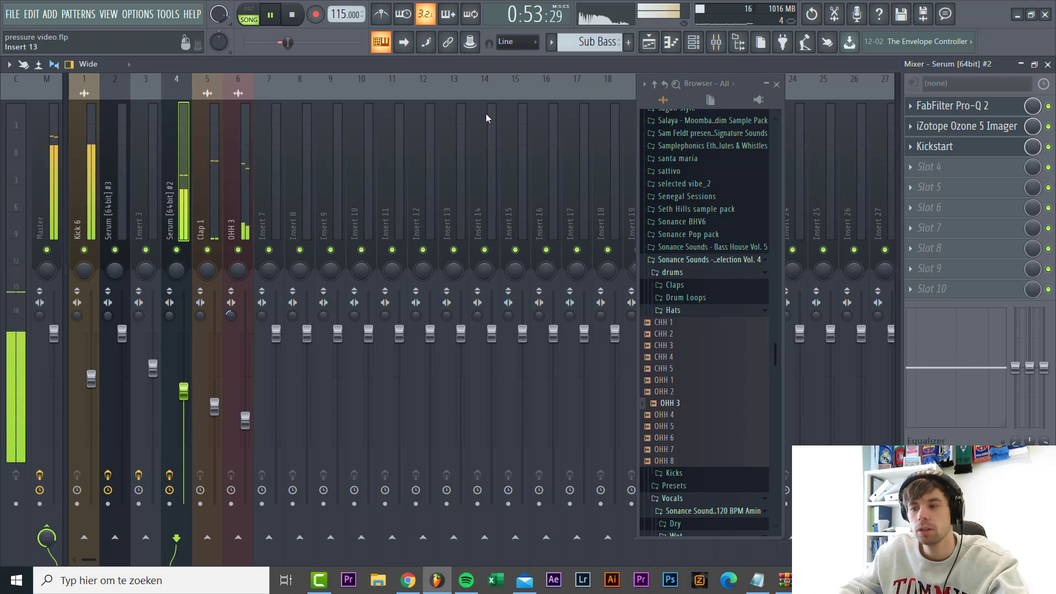
click(651, 40)
Step: Unmute the Main Bass on Track 6 and lower its Insert 3 mixer fader to about -9.5 dB against the sub and drums
click(68, 324)
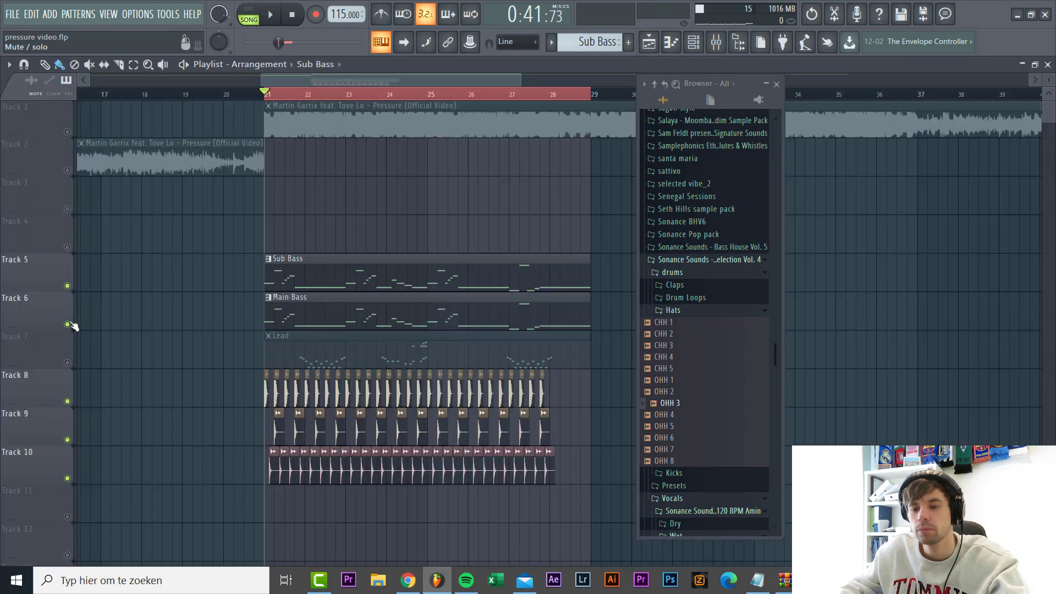
double_click(296, 326)
key(Escape)
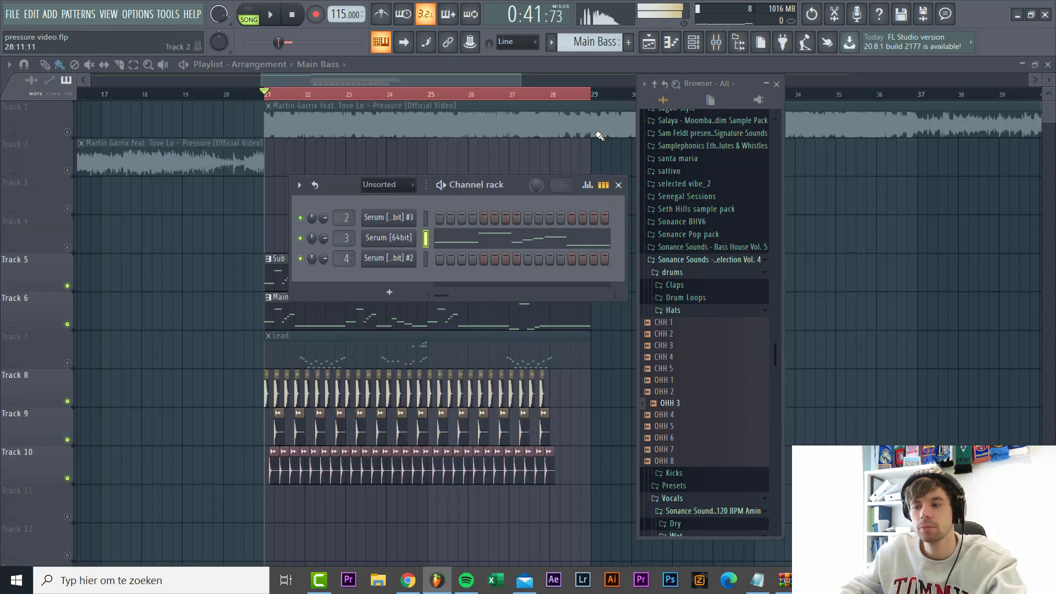
click(715, 45)
click(149, 227)
key(space)
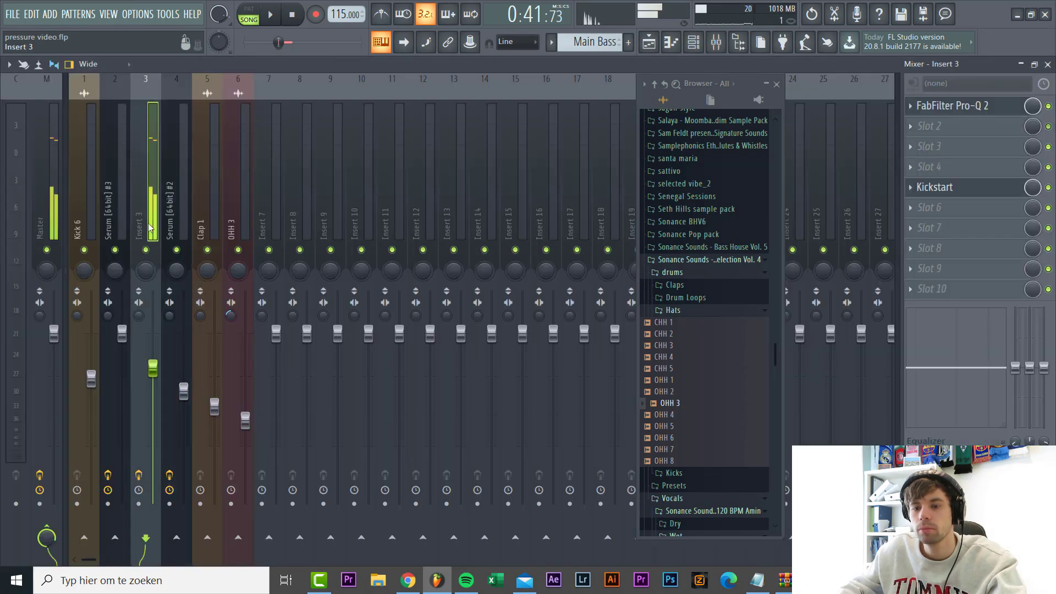
drag(153, 369, 154, 418)
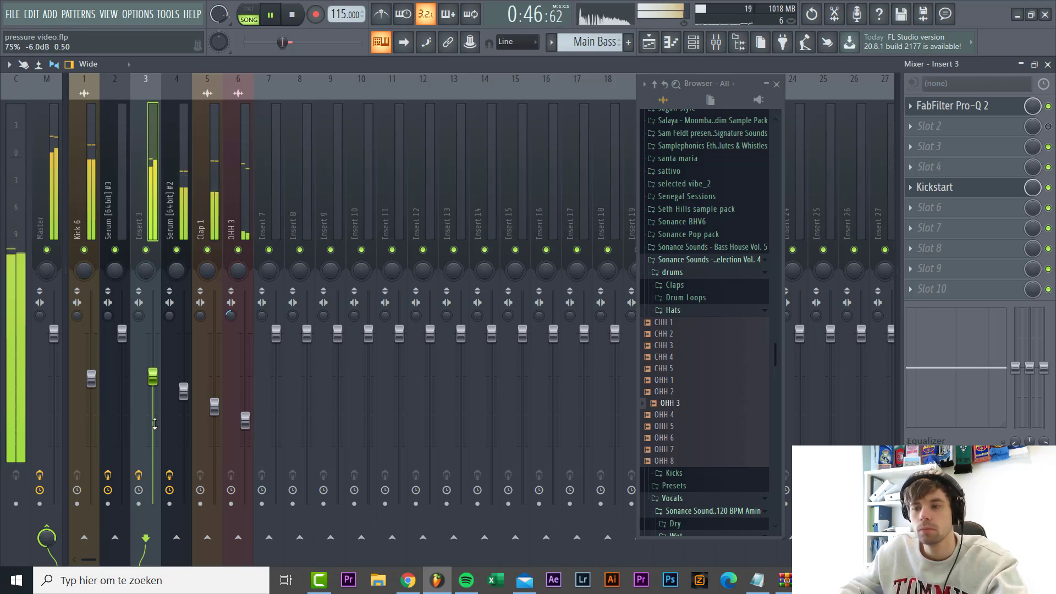
scroll(155, 424, down, 1)
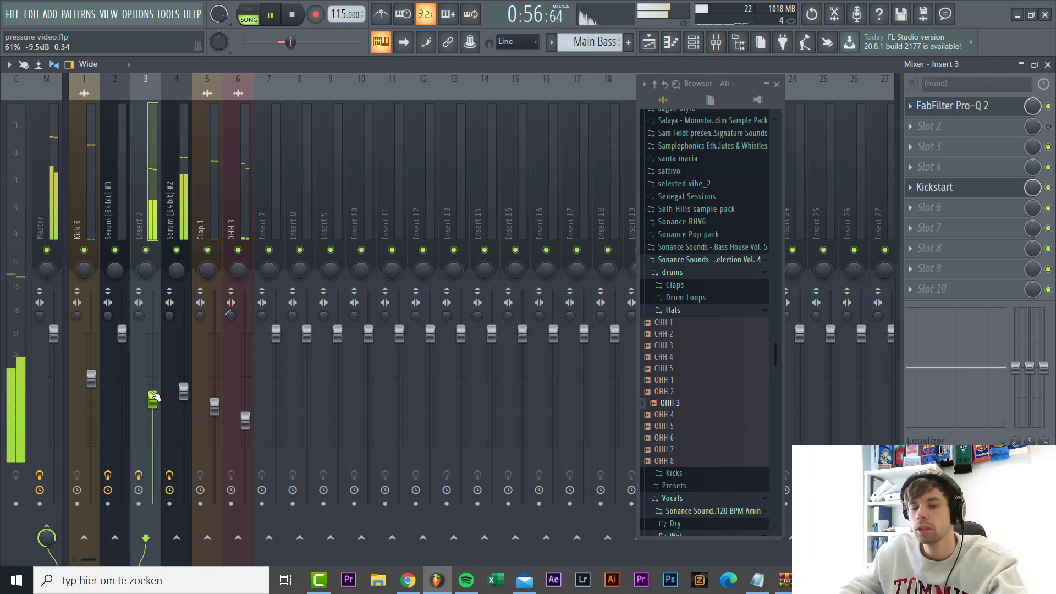
click(664, 44)
key(space)
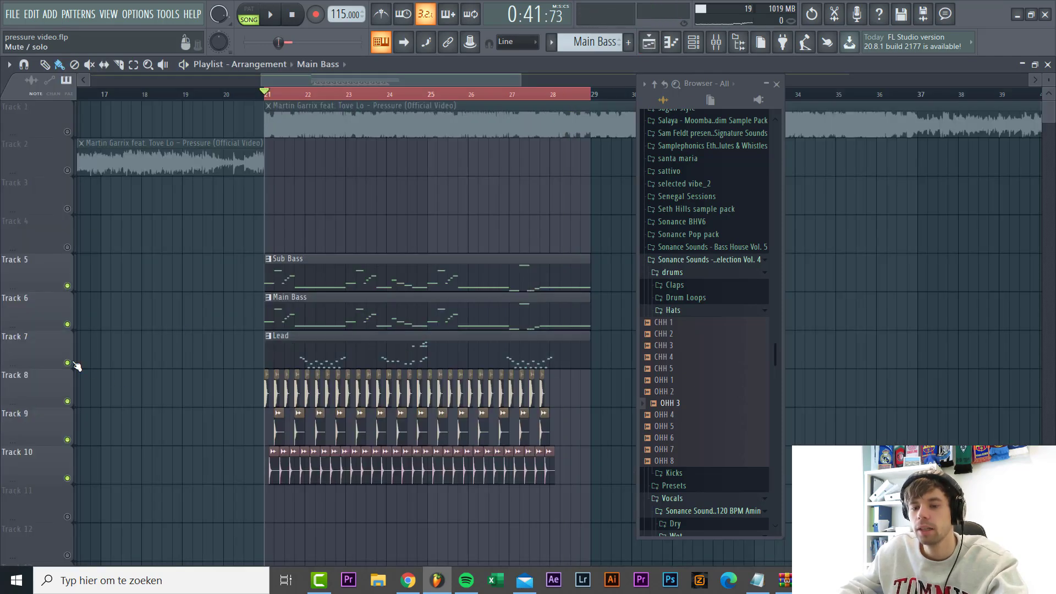
Step: Unmute the Lead on Track 7 and lower its Serum #3 mixer fader to about -9.2 dB in the full mix
double_click(341, 351)
key(F6)
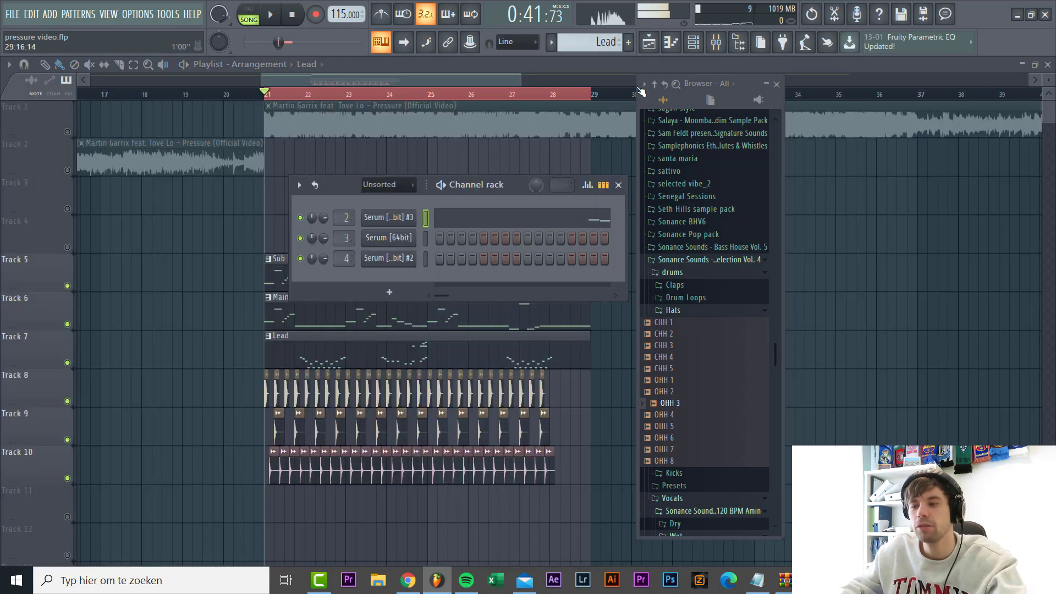
click(718, 44)
click(112, 268)
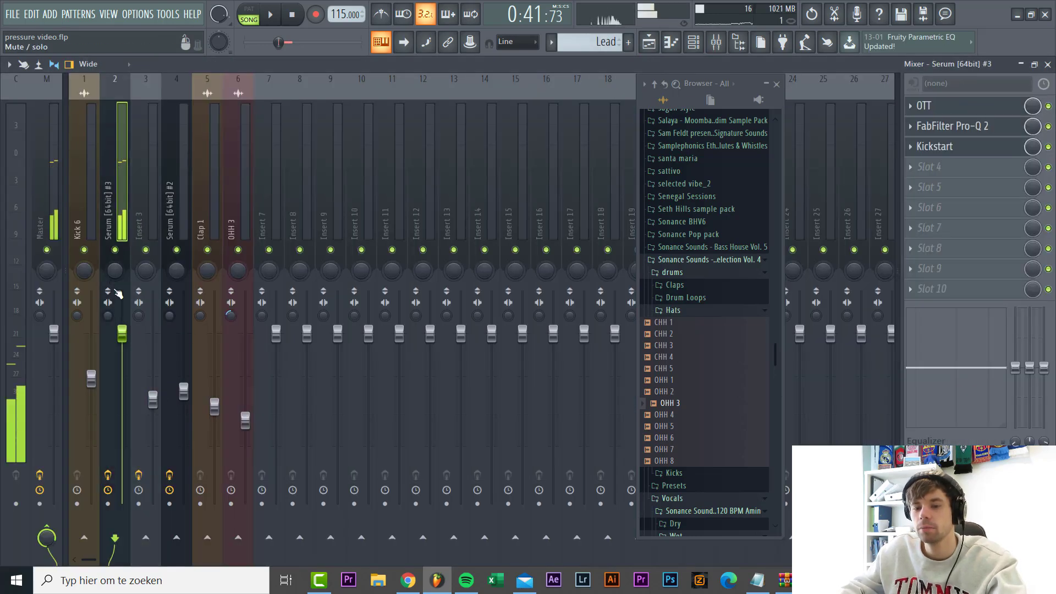
drag(122, 334, 123, 421)
key(space)
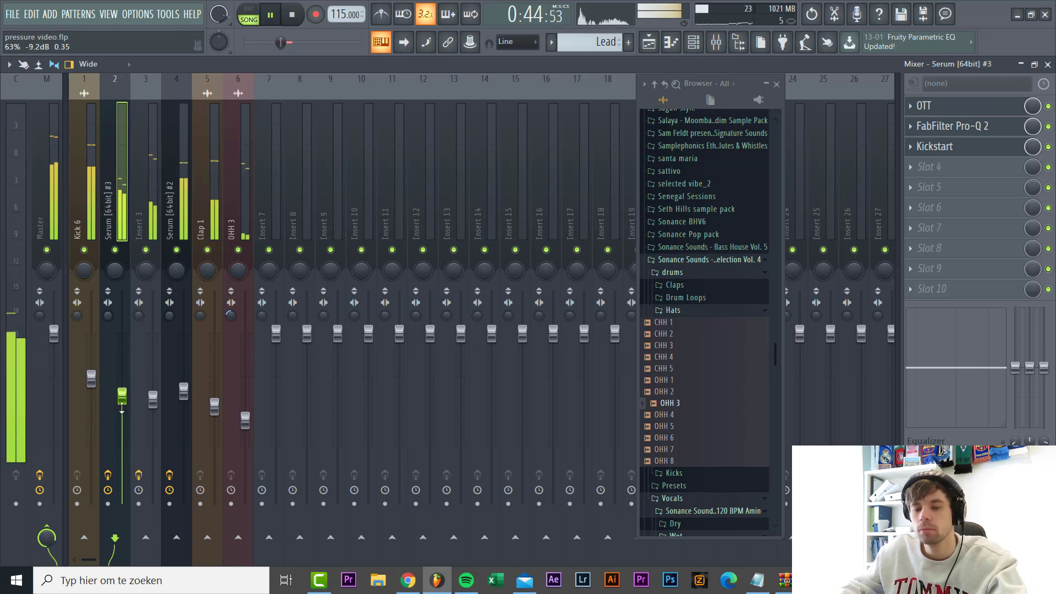
scroll(125, 411, up, 2)
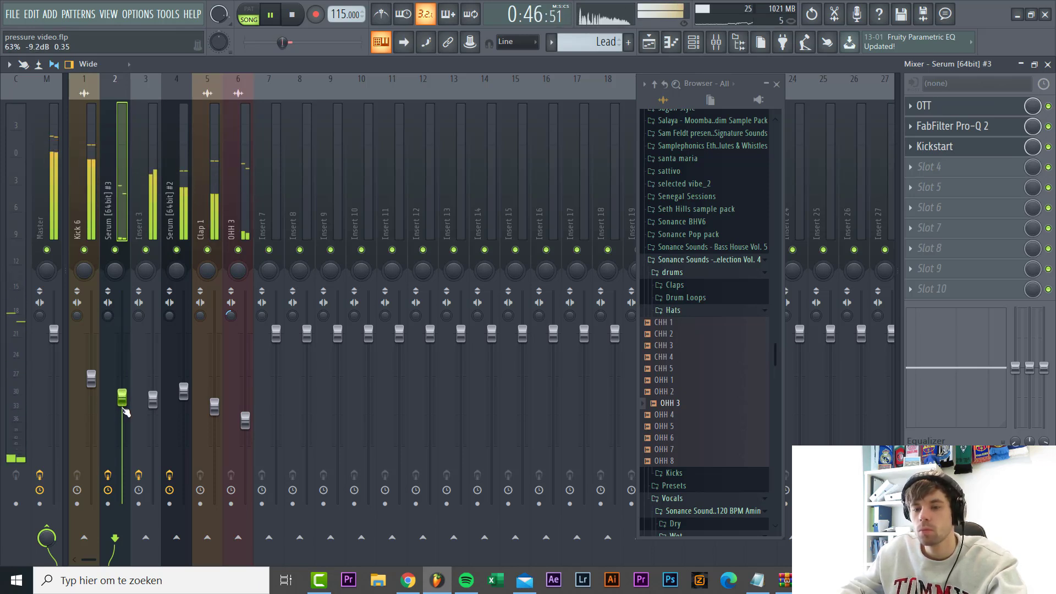
Step: Raise the lead's Serum #3 mixer fader to about -8.7 dB and stop playback
drag(125, 411, 121, 407)
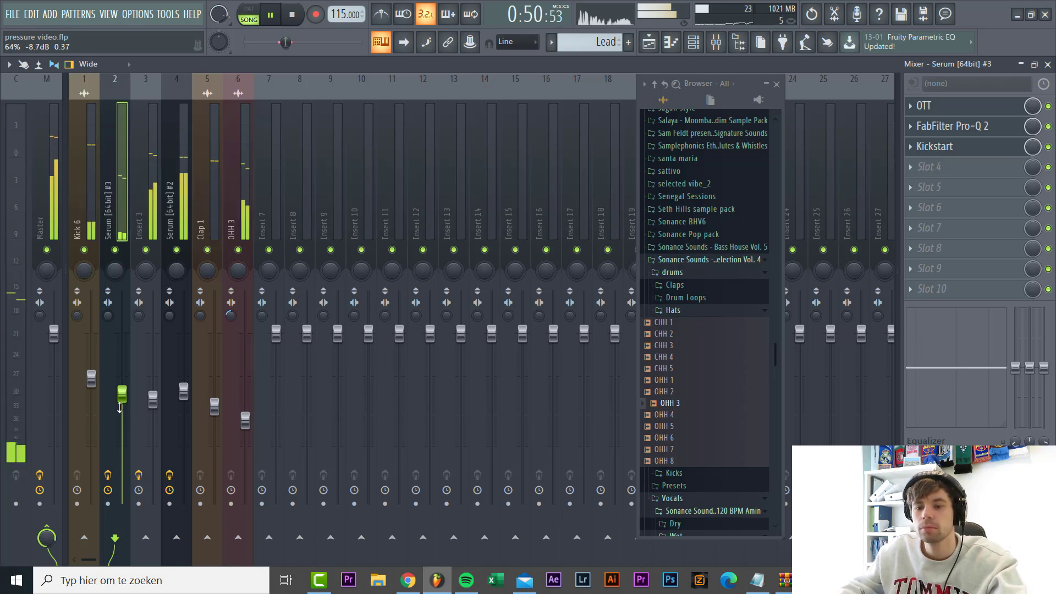
key(space)
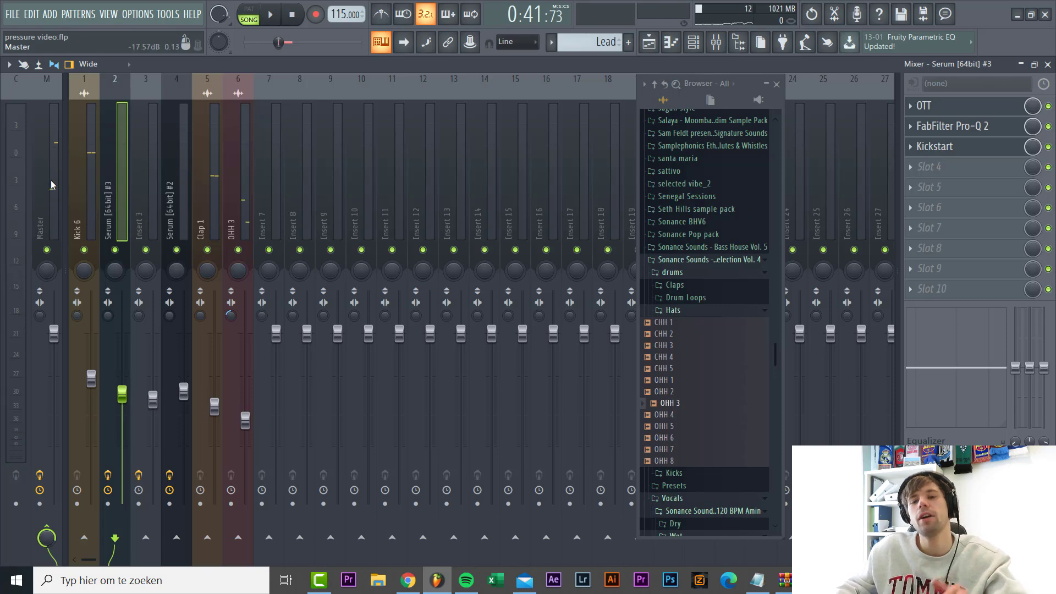
Step: Load the saved "wdyw master" mixer track state onto the Master track
click(51, 182)
right_click(52, 180)
mouse_move(79, 134)
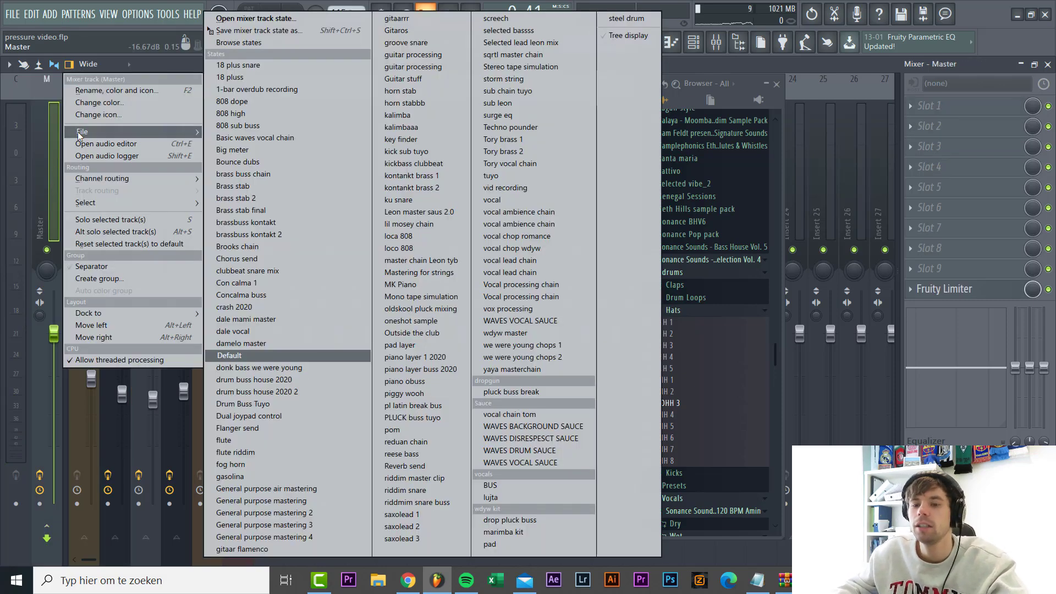
click(522, 334)
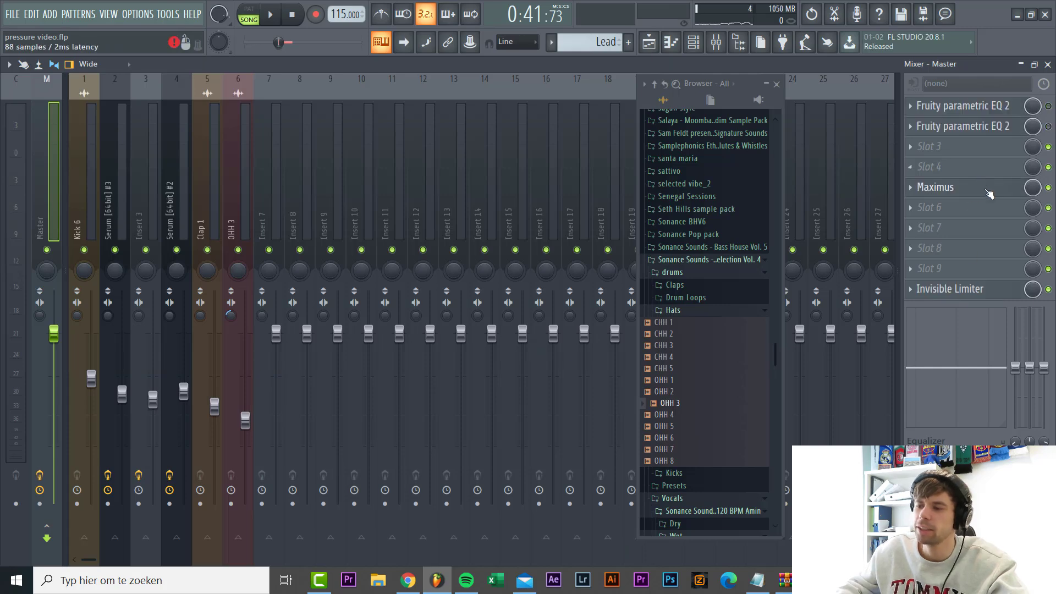
Step: Open the Master's Maximus and Invisible Limiter, and raise the limiter's input gain to 4.40 dB during playback
click(990, 191)
drag(533, 162, 427, 147)
click(970, 293)
drag(202, 412, 228, 492)
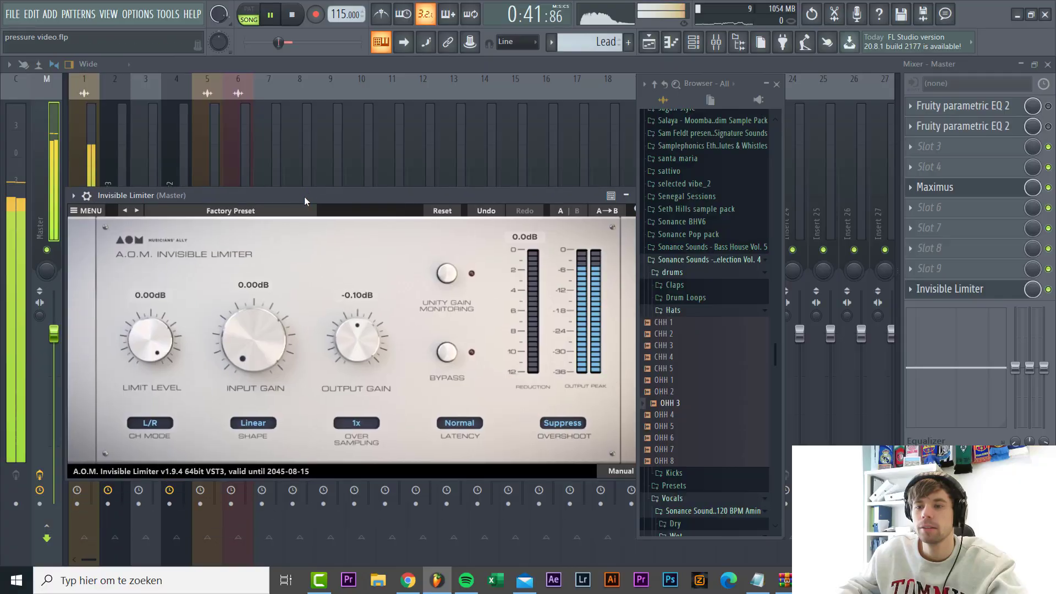
scroll(266, 352, up, 4)
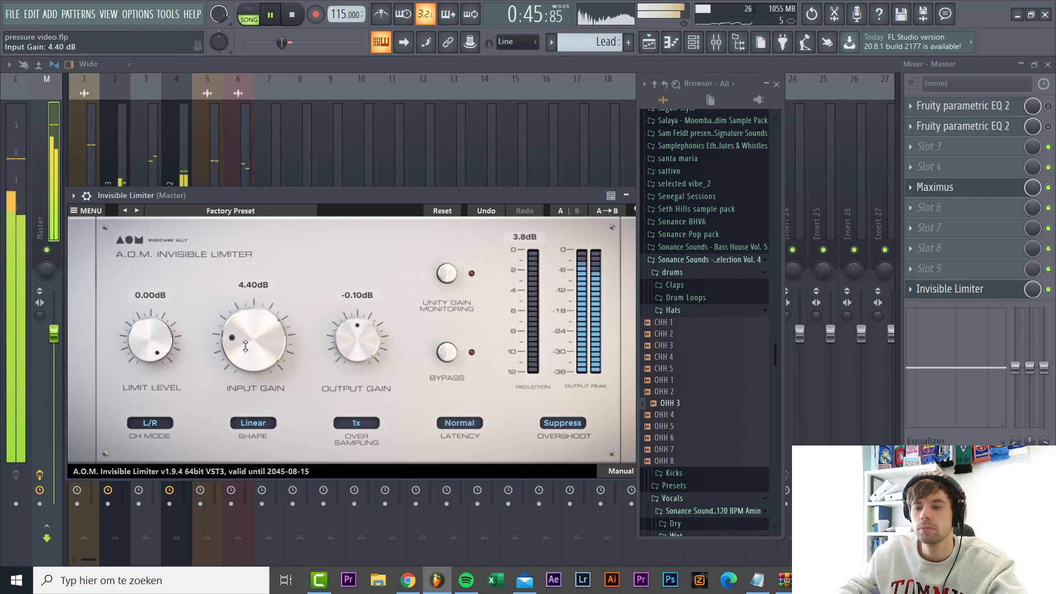
drag(214, 198, 374, 179)
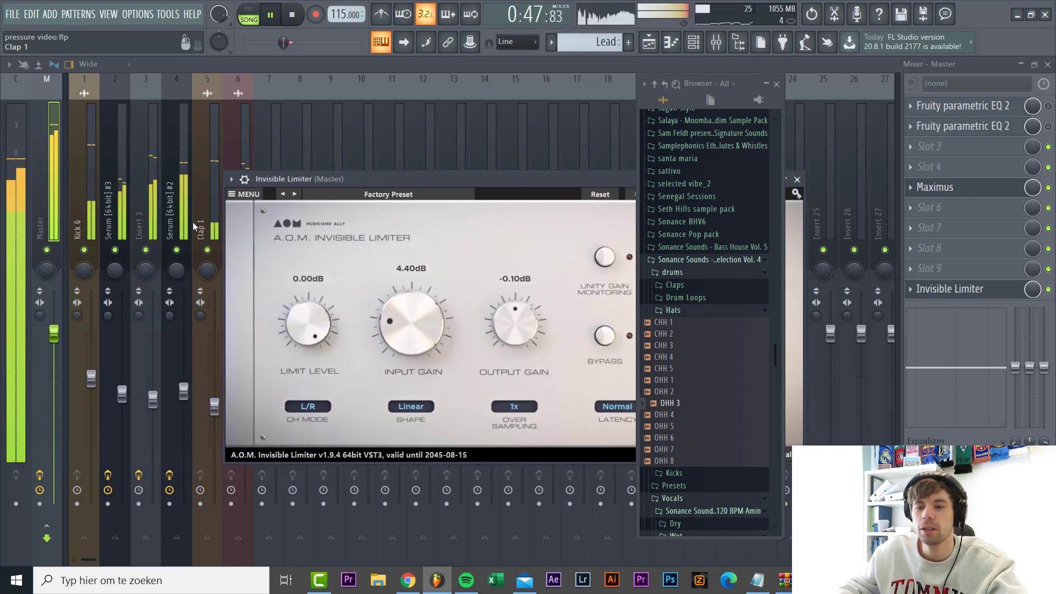
Step: Lower the Clap 1 mixer fader to about -12.3 dB and bring the OHH 3 fader down slightly
click(217, 237)
drag(214, 407, 216, 417)
scroll(248, 429, down, 3)
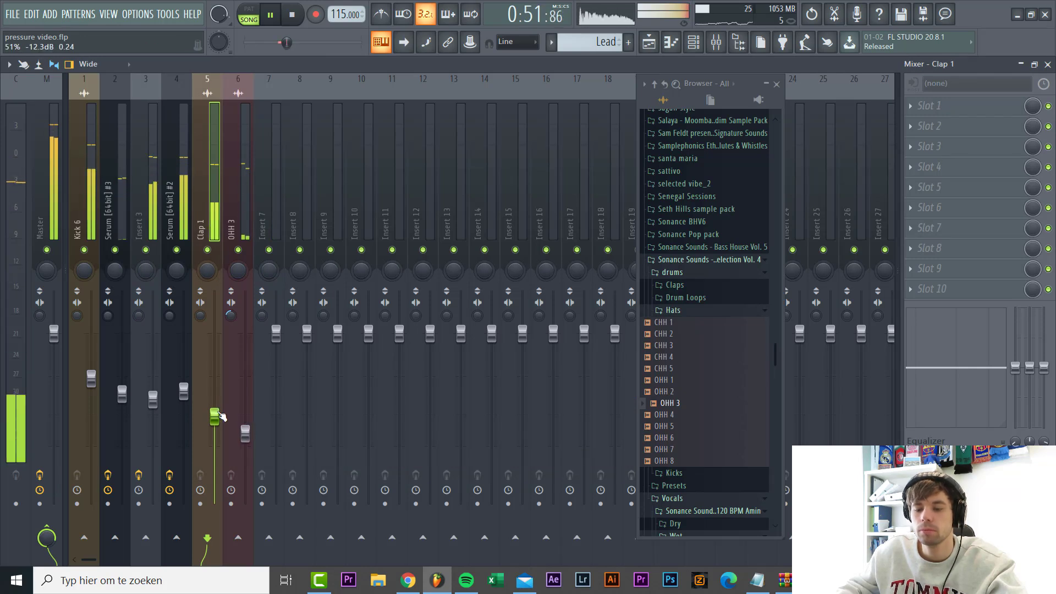
Step: Raise the input gain of the Master's Invisible Limiter to 5.32 dB while the drop plays
click(49, 170)
key(space)
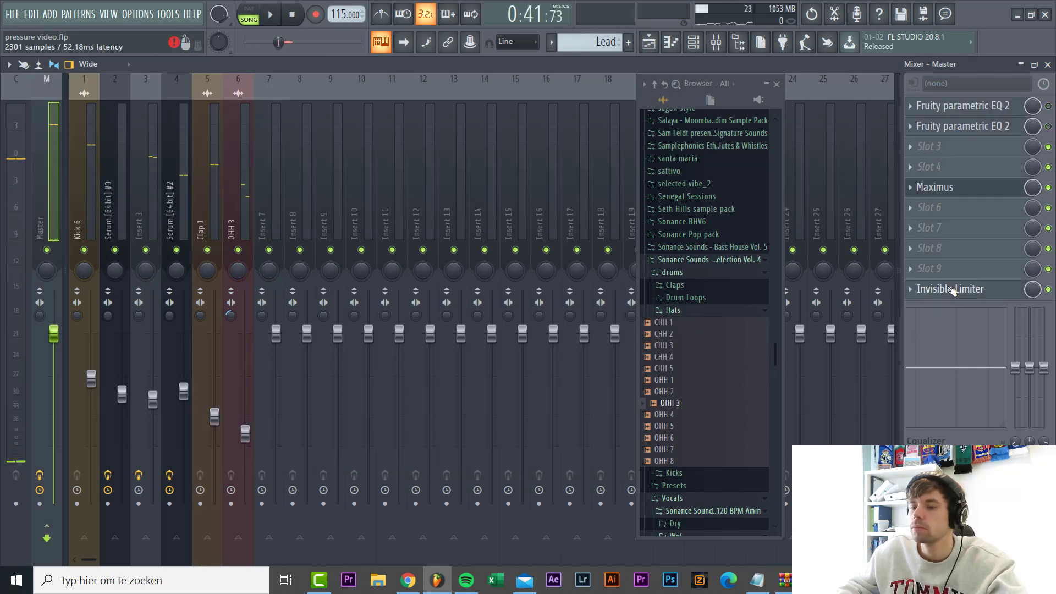
click(950, 290)
key(space)
drag(392, 181, 296, 219)
drag(311, 365, 311, 367)
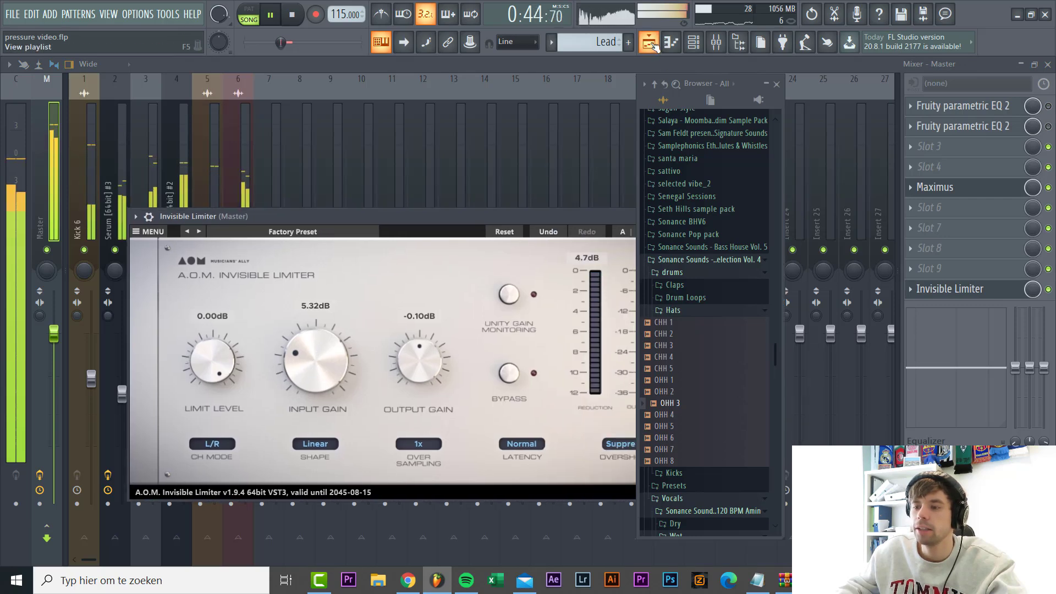
Step: Slice the muted Pressure reference clip on Track 1 of the playlist at bar 29, where the recreated drop ends
key(F5)
key(space)
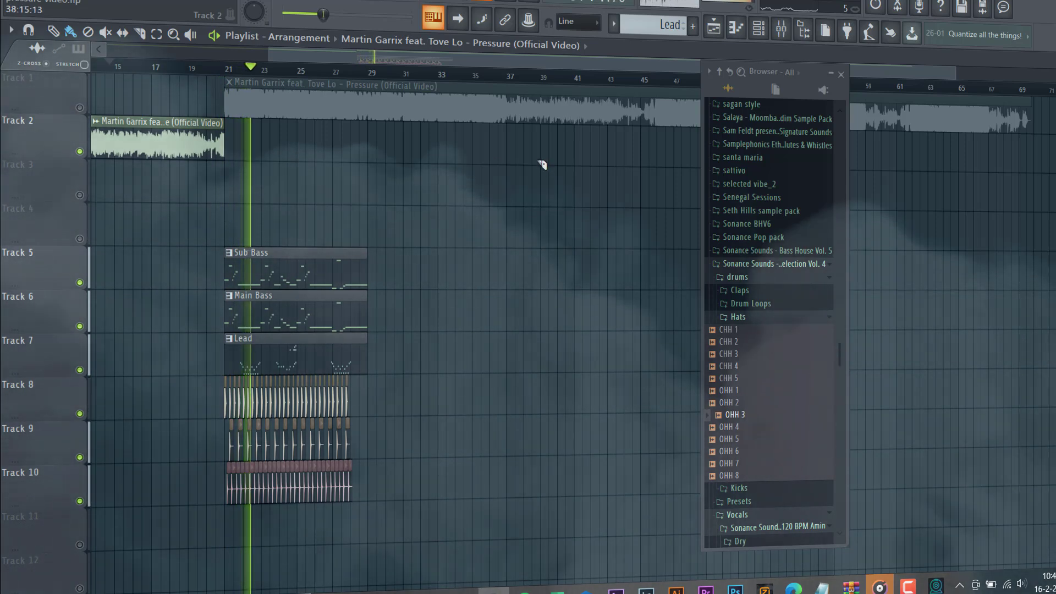
key(c)
drag(384, 93, 379, 97)
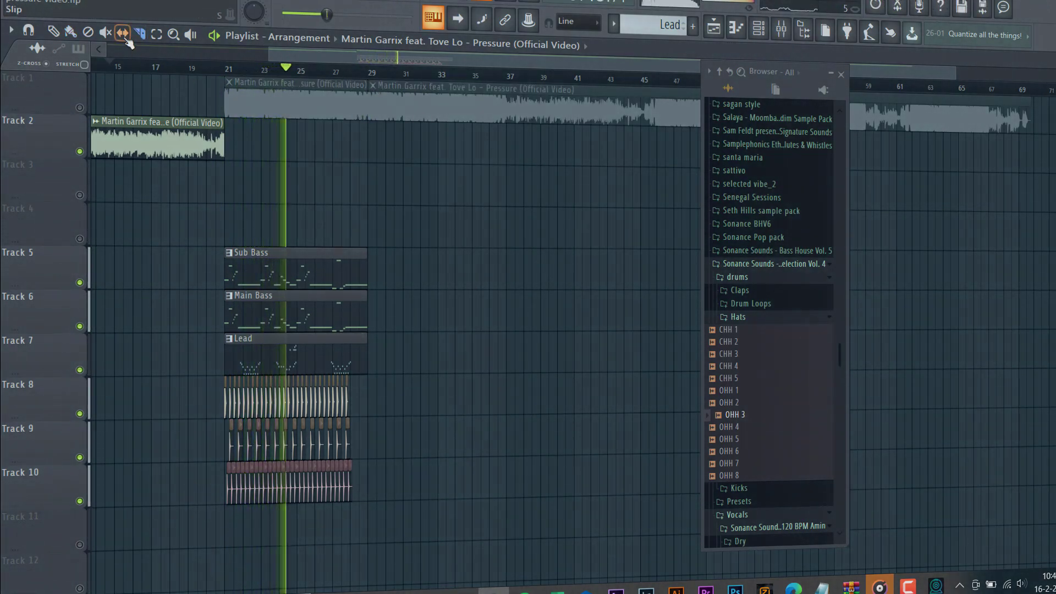
Step: Move the reference clip portion starting at bar 29 from Track 1 down to Track 2
click(53, 30)
click(457, 107)
drag(457, 108, 457, 152)
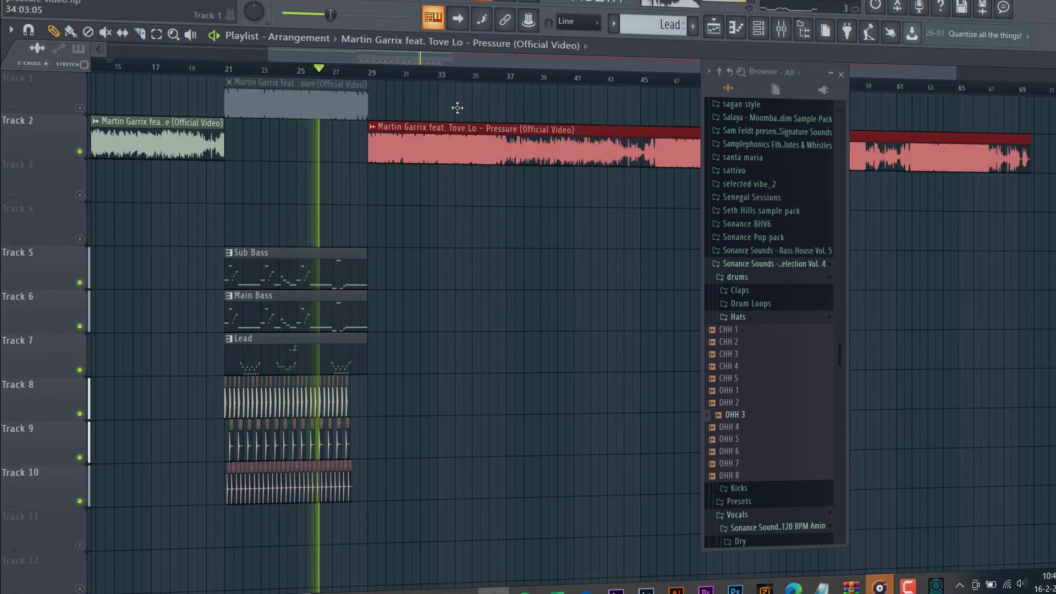
scroll(195, 210, up, 3)
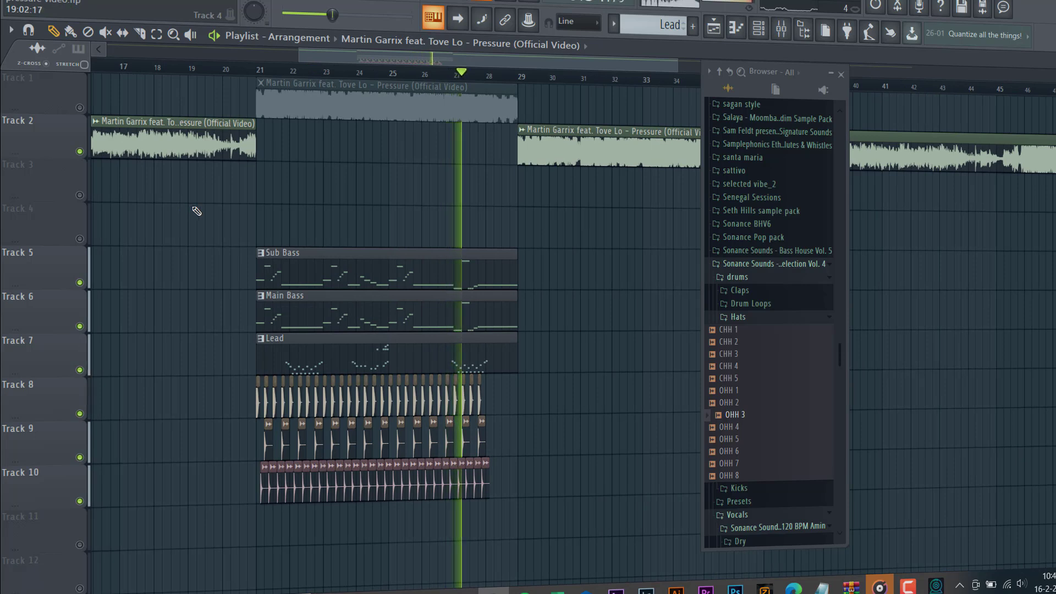